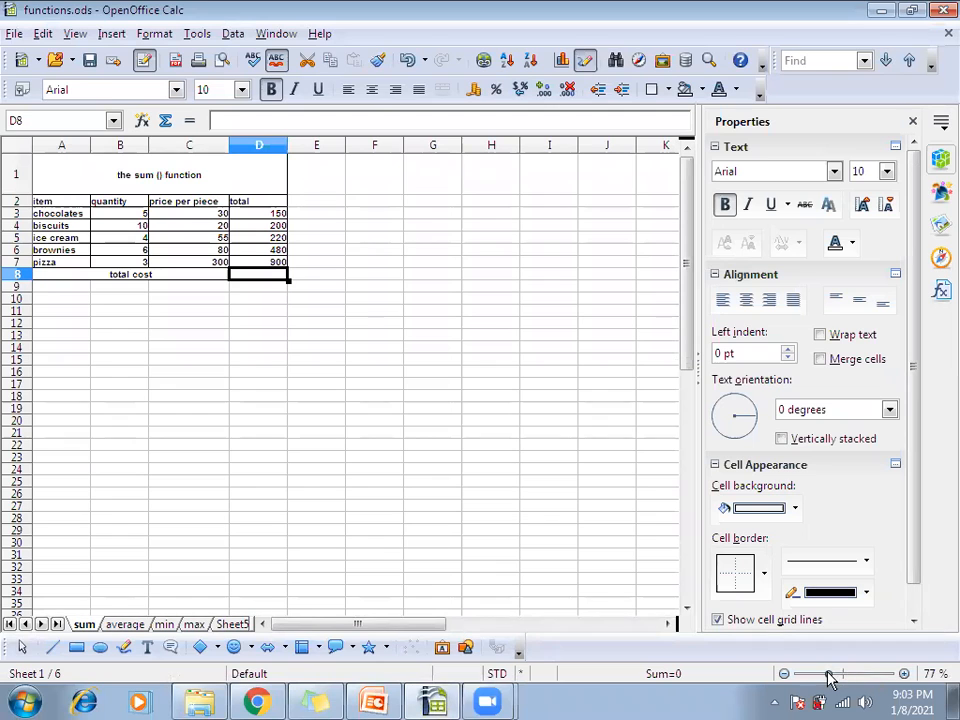
# Examine the entries in the total column from chocolates through pizza, along with the total cost cell
pyautogui.moveTo(828, 678); pyautogui.dragTo(848, 674)
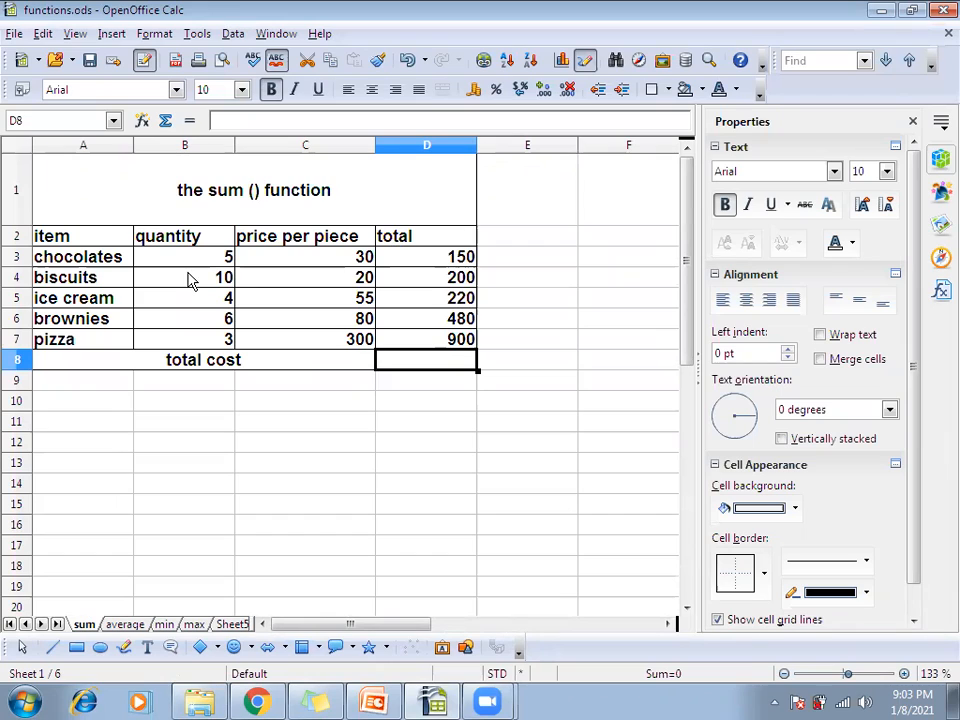
pyautogui.click(425, 243)
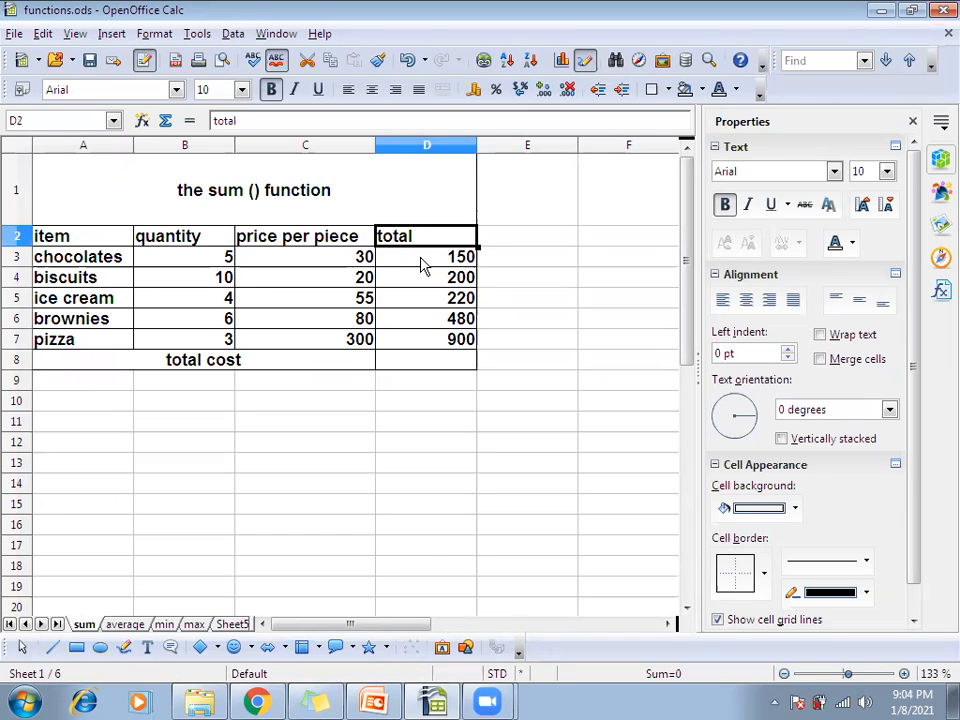
pyautogui.click(422, 264)
pyautogui.click(421, 282)
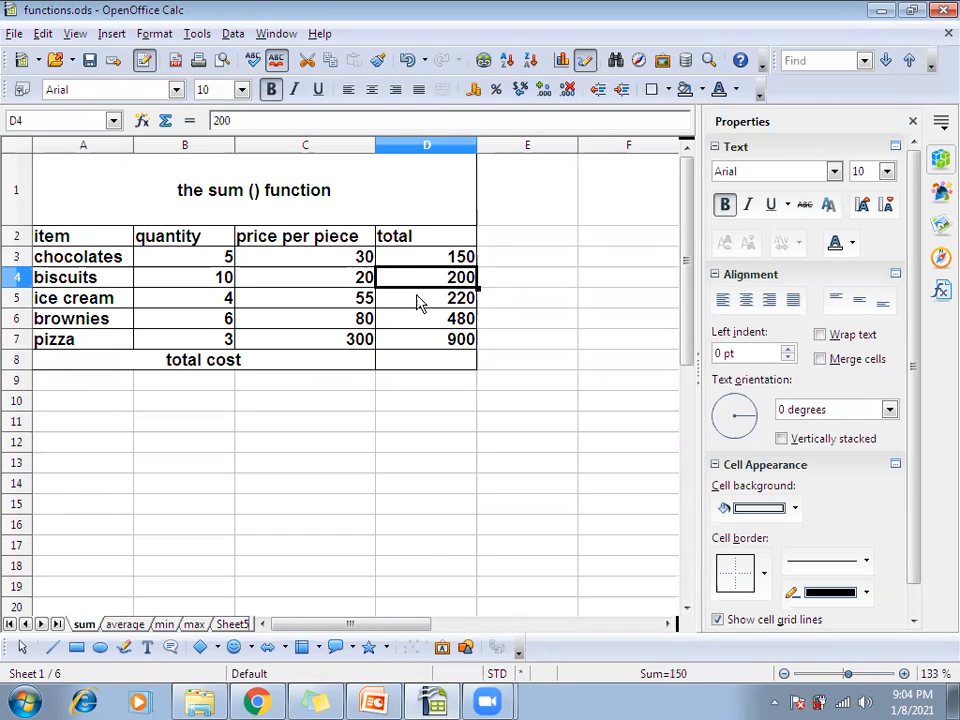
pyautogui.click(417, 300)
pyautogui.click(417, 326)
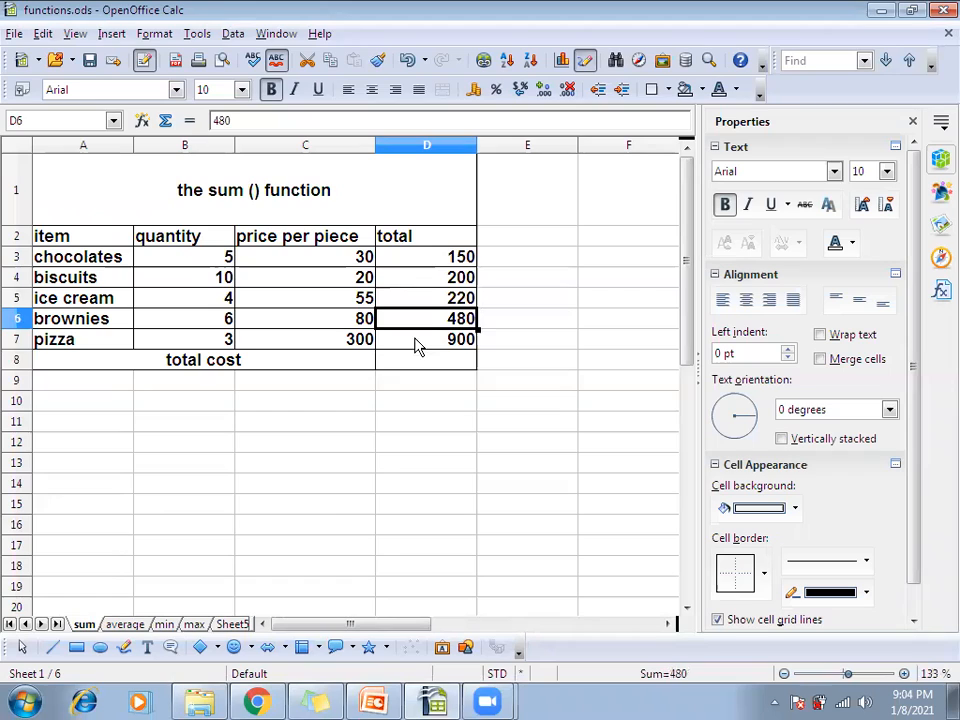
pyautogui.click(415, 343)
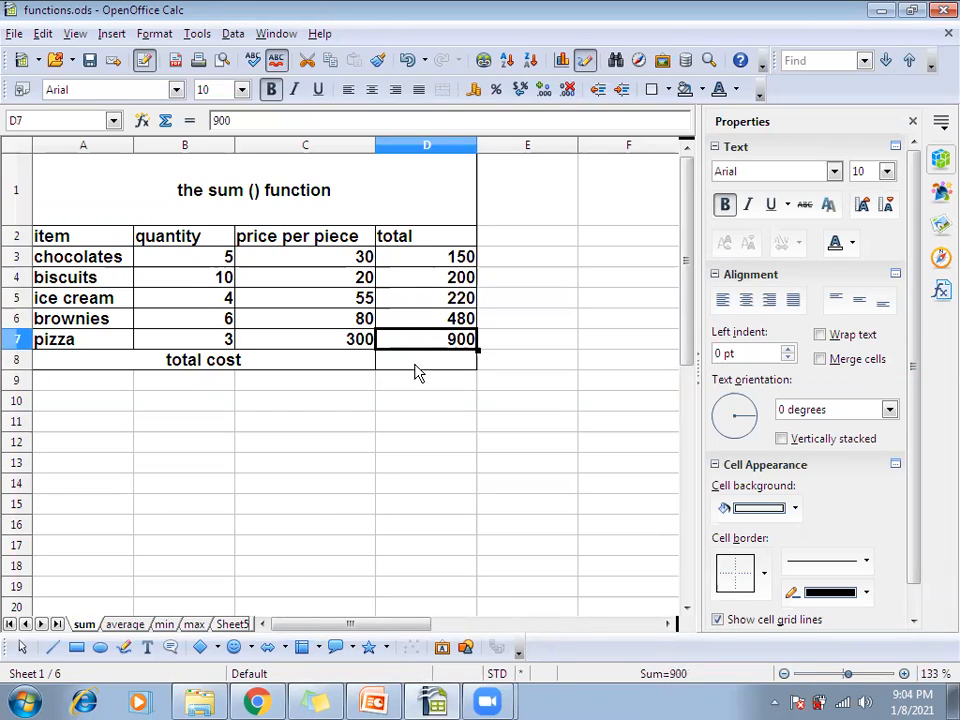
pyautogui.click(416, 366)
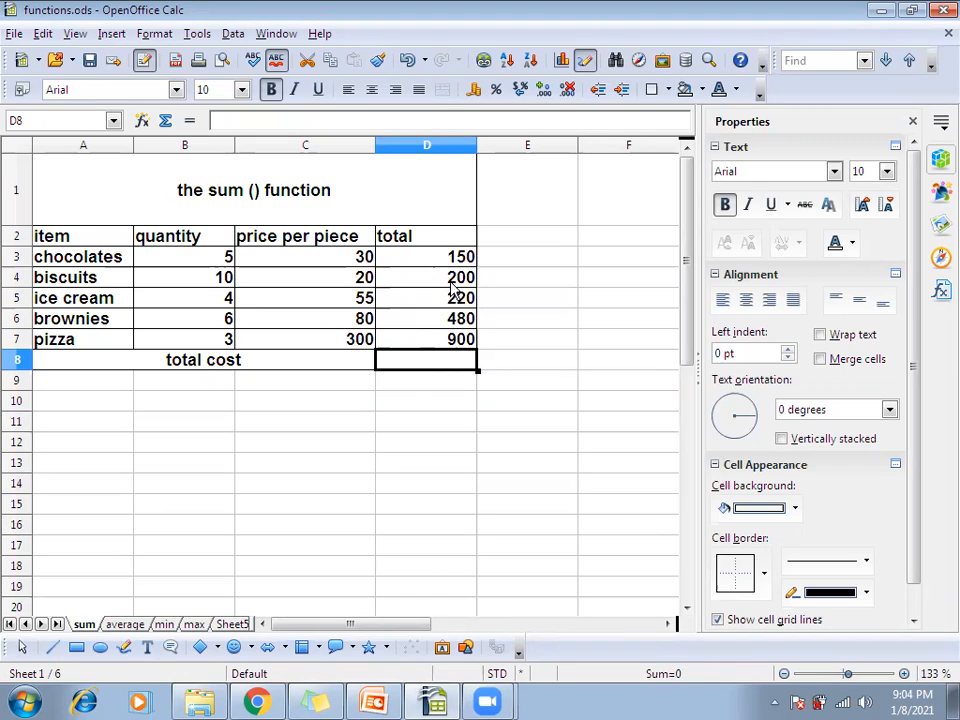
pyautogui.click(445, 257)
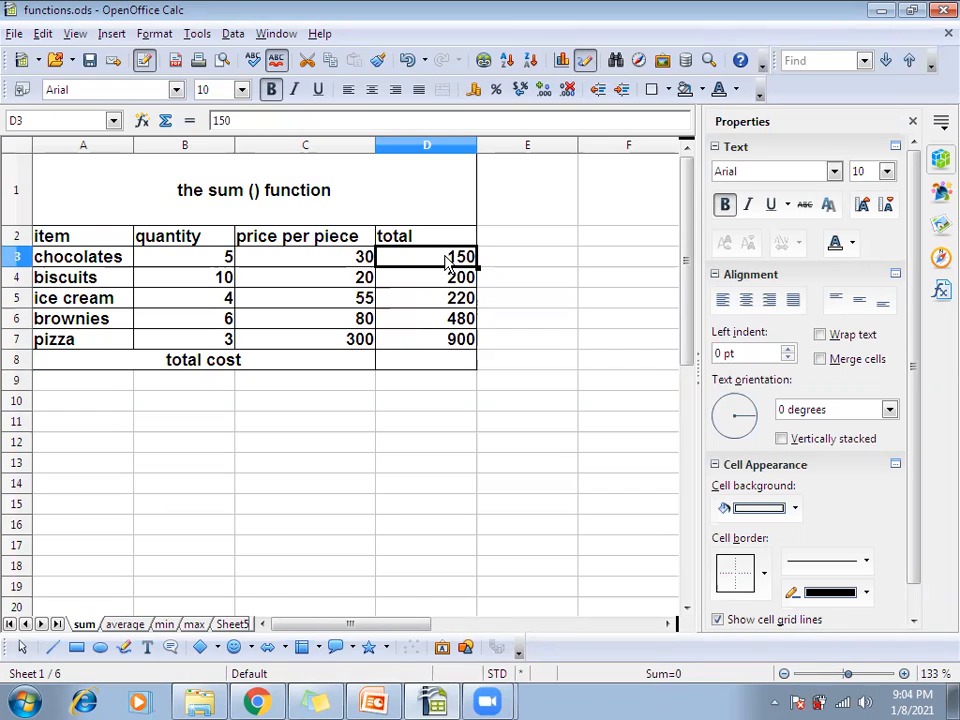
pyautogui.click(427, 341)
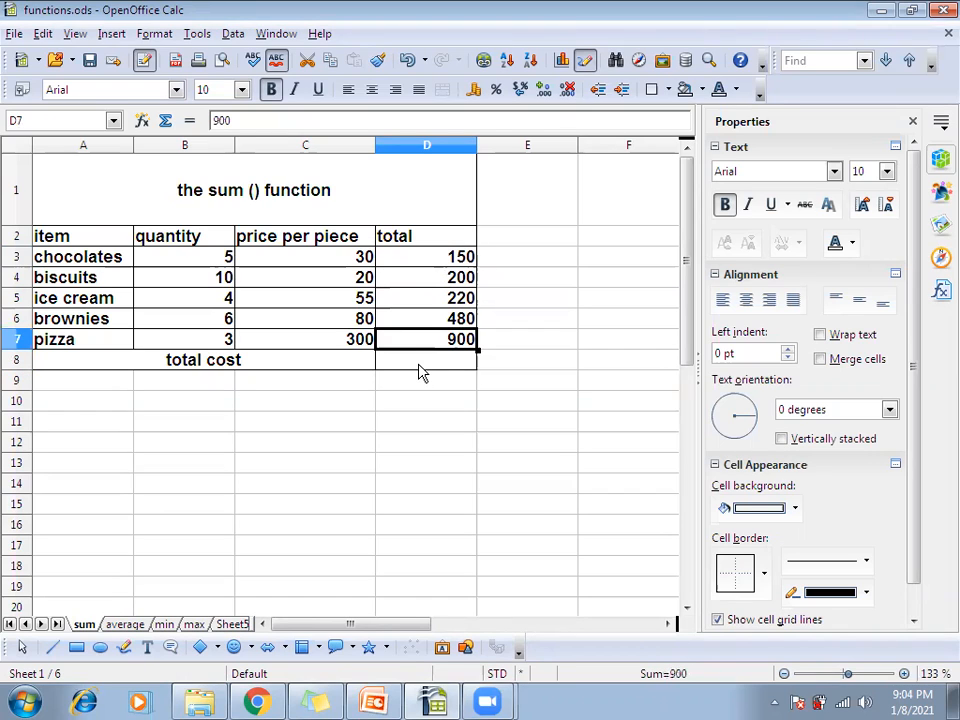
# Calculate the total cost in D8 with the formula =sum(D3:D7)
pyautogui.click(421, 368)
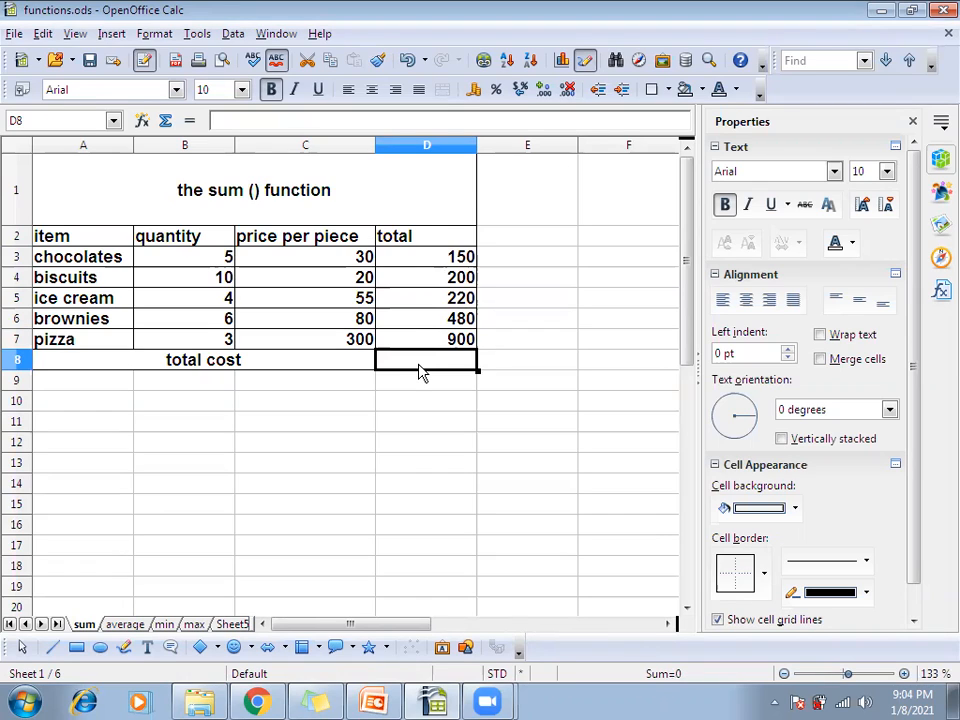
pyautogui.write('=')
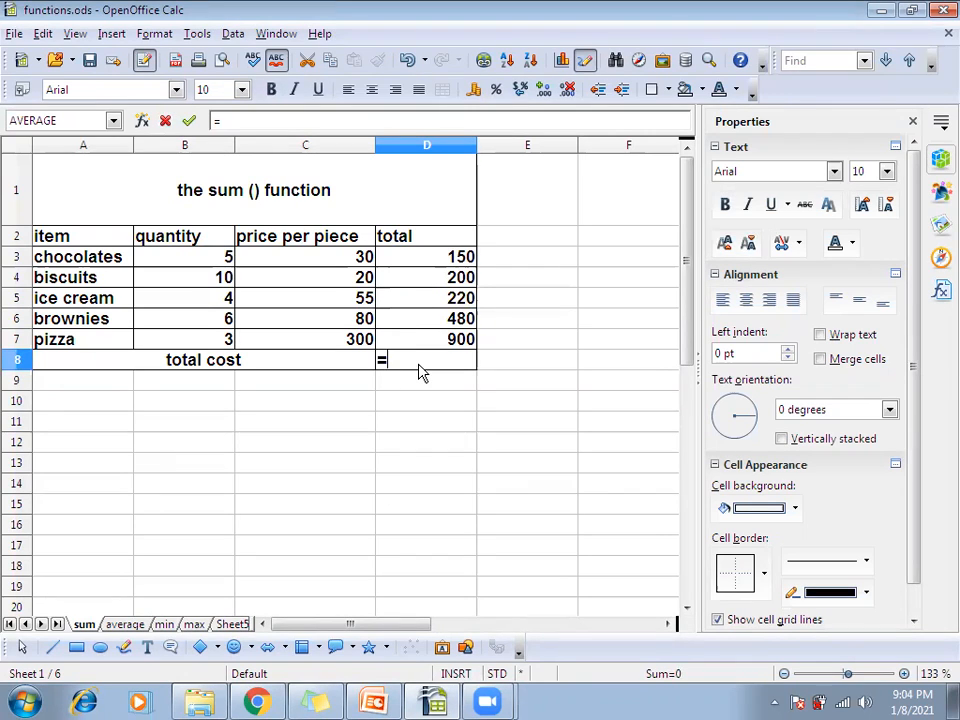
pyautogui.write('sum')
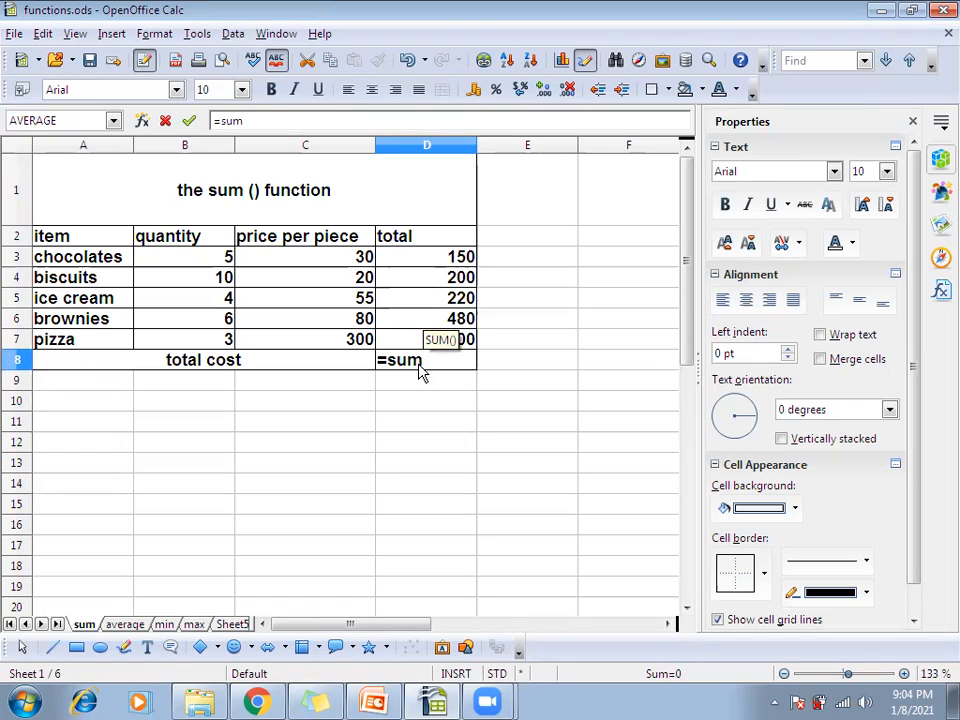
pyautogui.write('(')
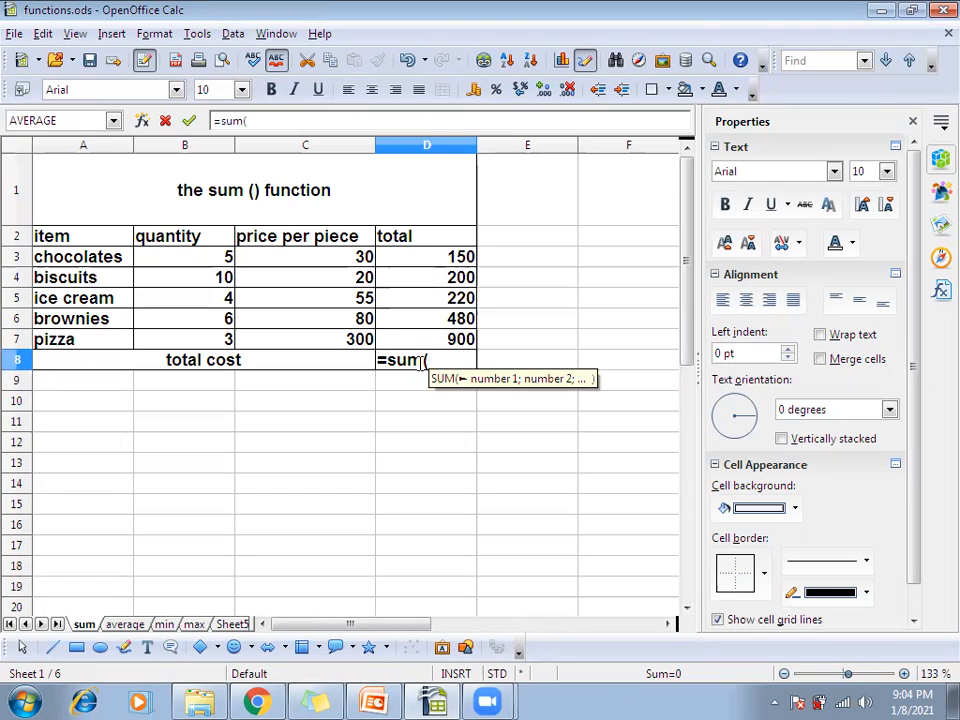
pyautogui.click(445, 259)
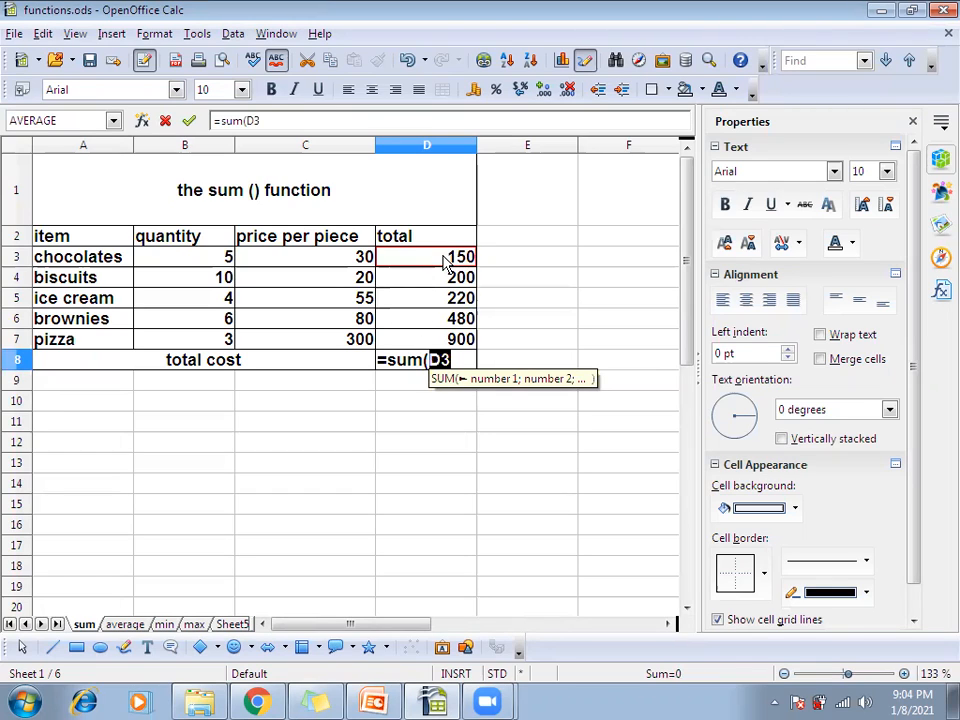
pyautogui.write(':')
pyautogui.click(446, 344)
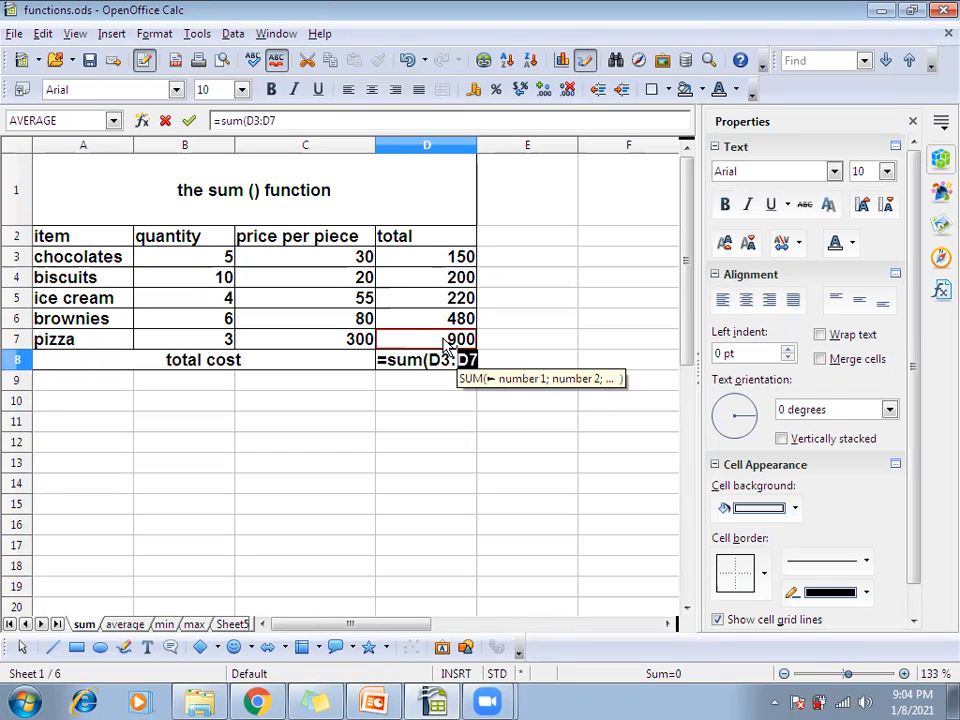
pyautogui.write(')')
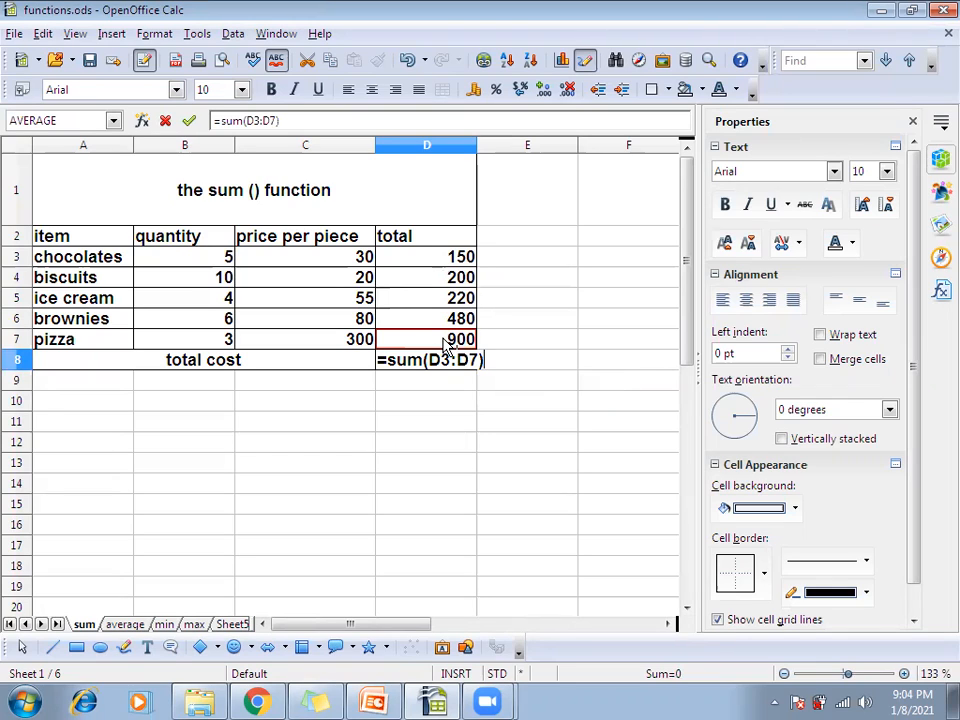
pyautogui.press('Return')
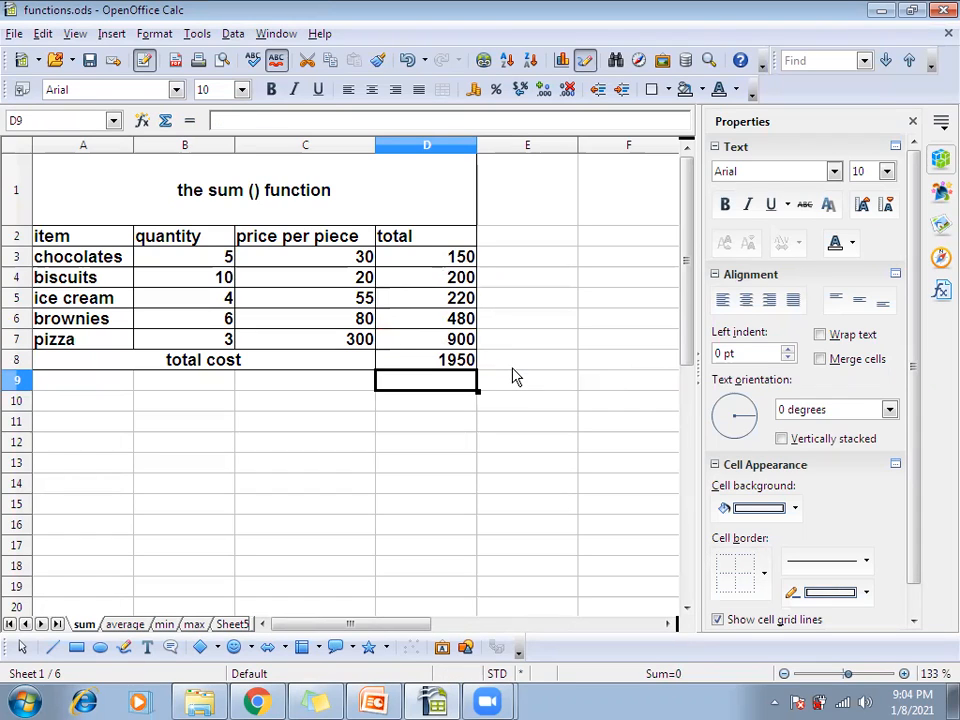
# Enter the sample numbers 33, 45 and 54 in cells B13, C13 and D13 below the table
pyautogui.click(191, 467)
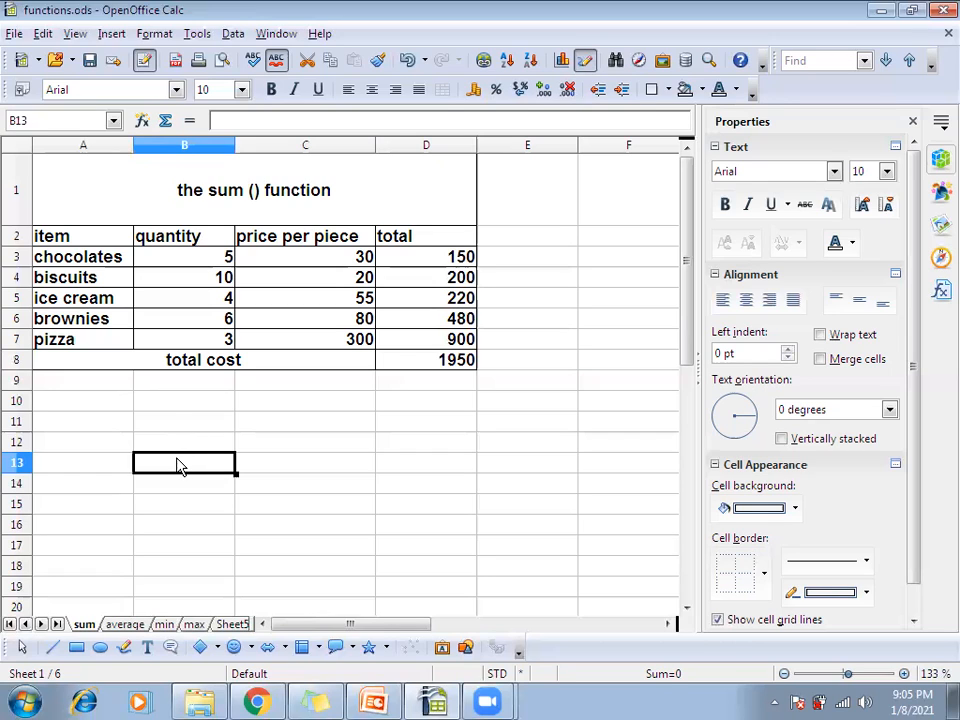
pyautogui.write('33')
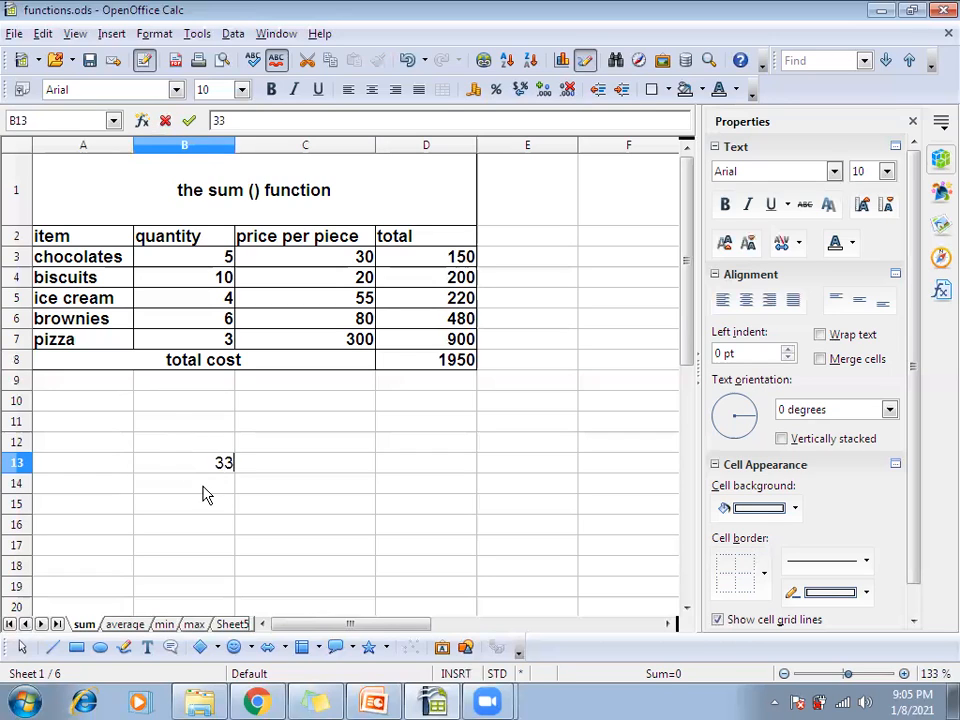
pyautogui.click(262, 469)
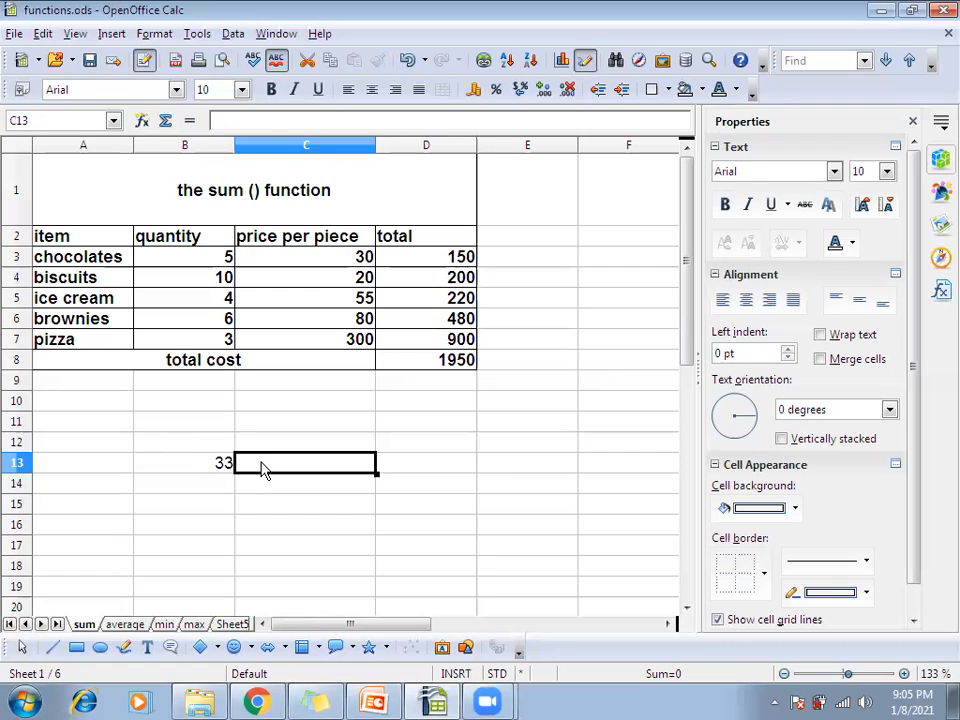
pyautogui.write('45')
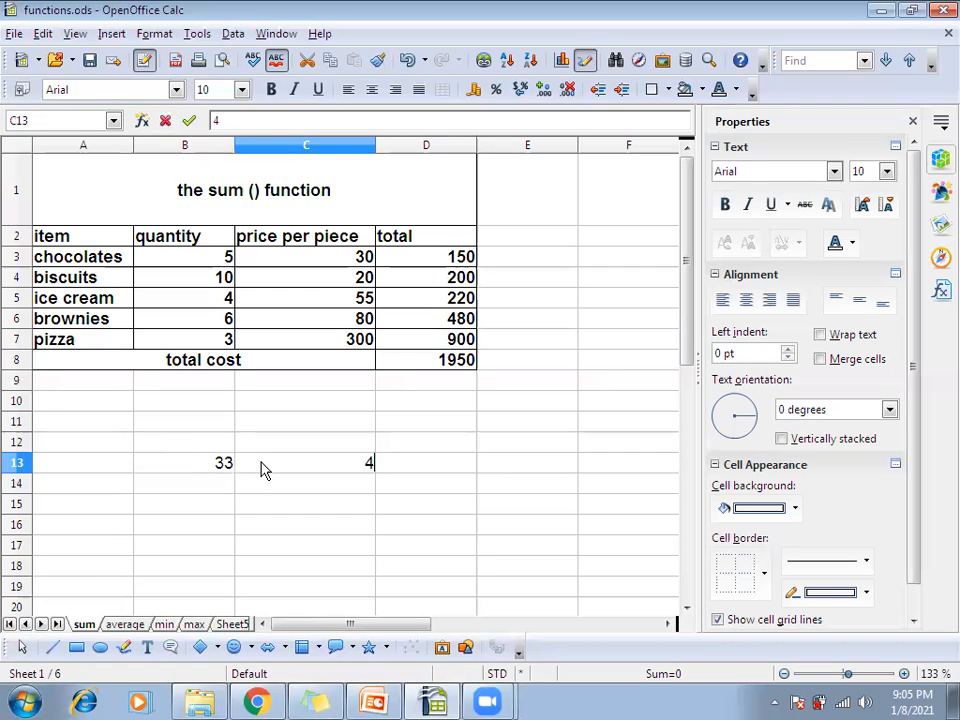
pyautogui.click(389, 474)
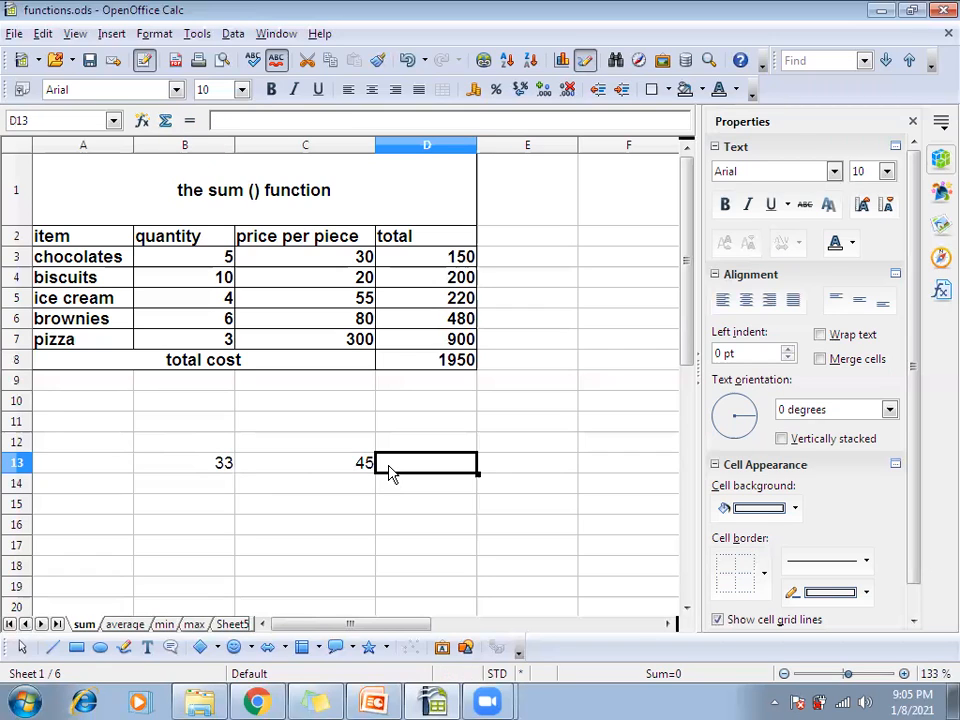
pyautogui.write('54')
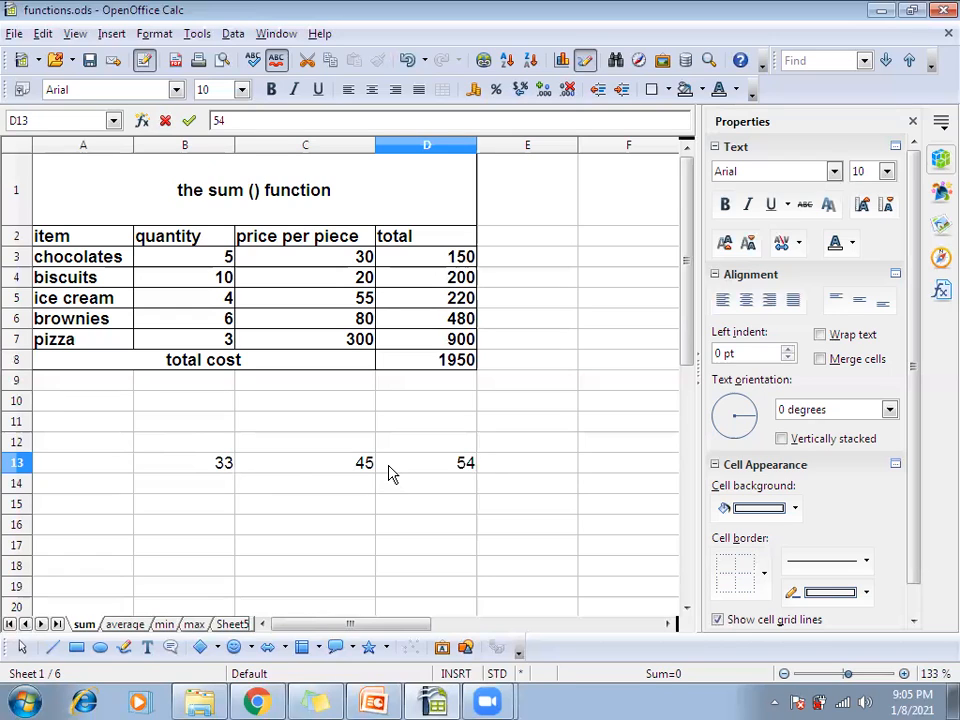
# Add up the three sample numbers in E13 with the formula =sum(B13:D13) and review the resulting formula
pyautogui.click(513, 472)
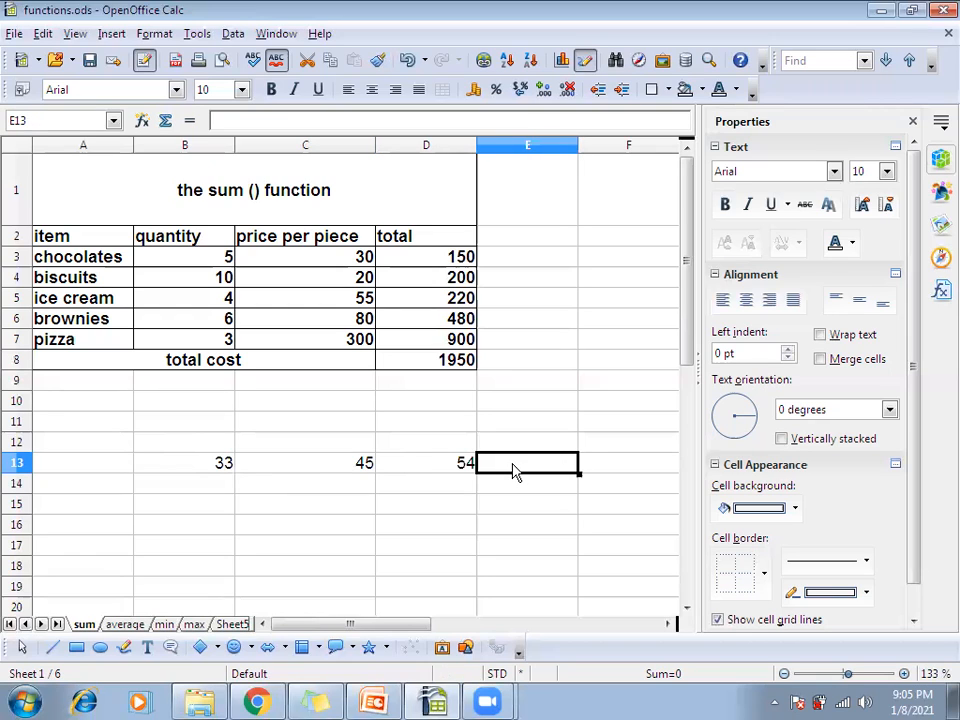
pyautogui.write('=sum')
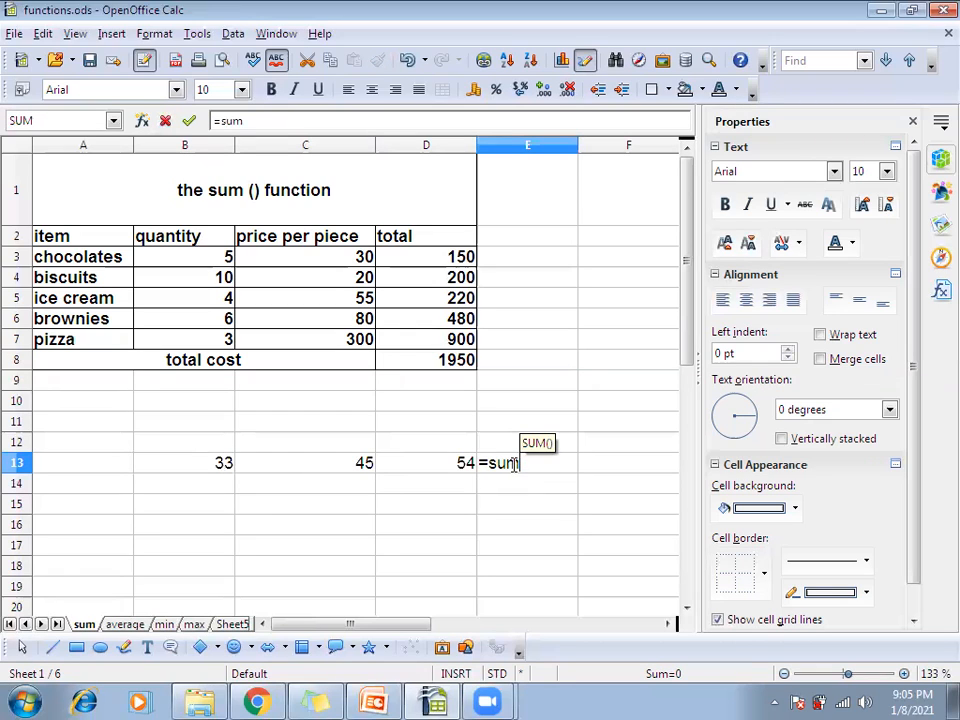
pyautogui.write('(')
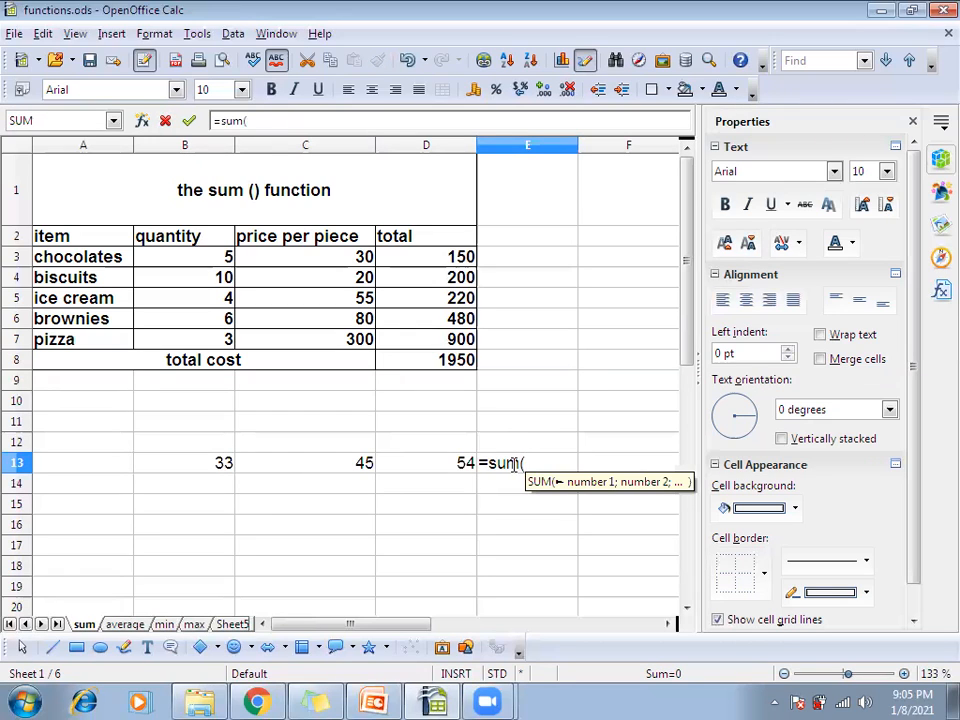
pyautogui.click(222, 472)
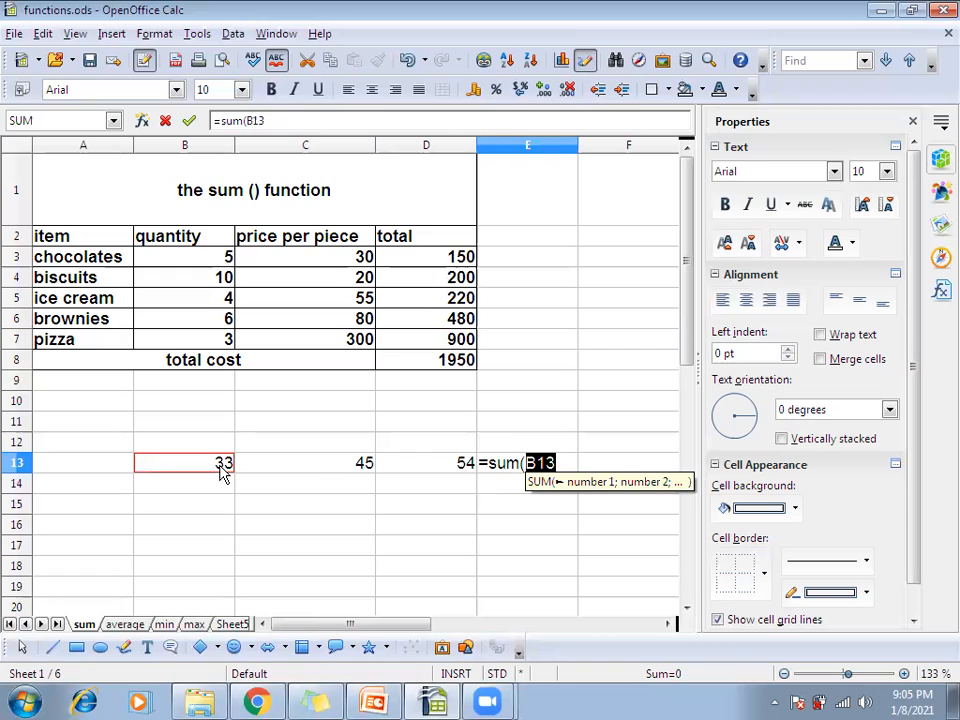
pyautogui.write(':')
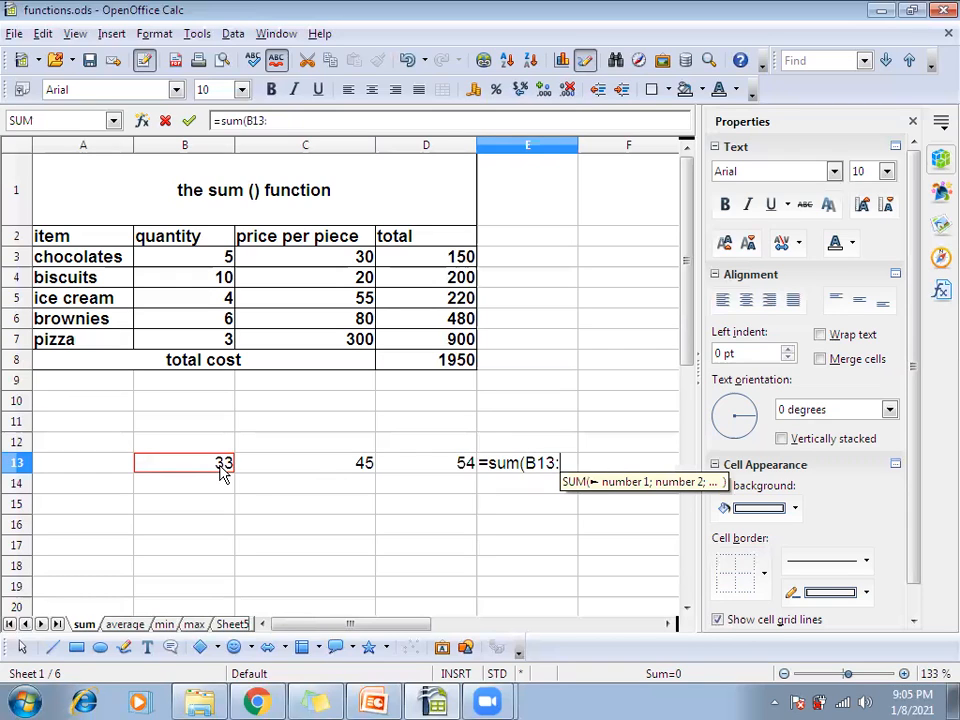
pyautogui.click(435, 467)
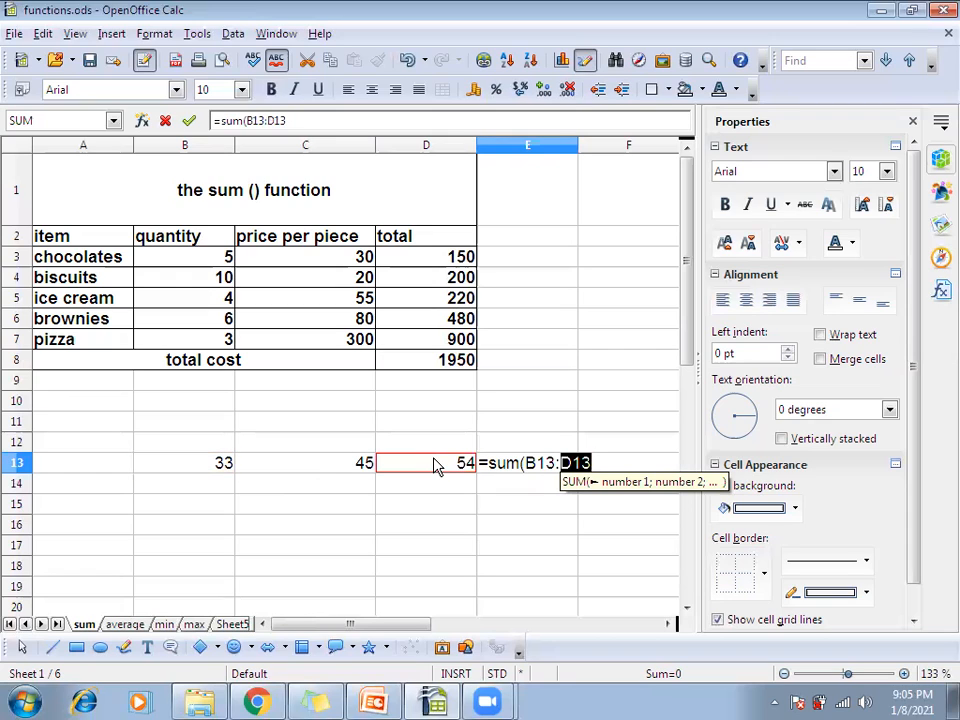
pyautogui.write(')')
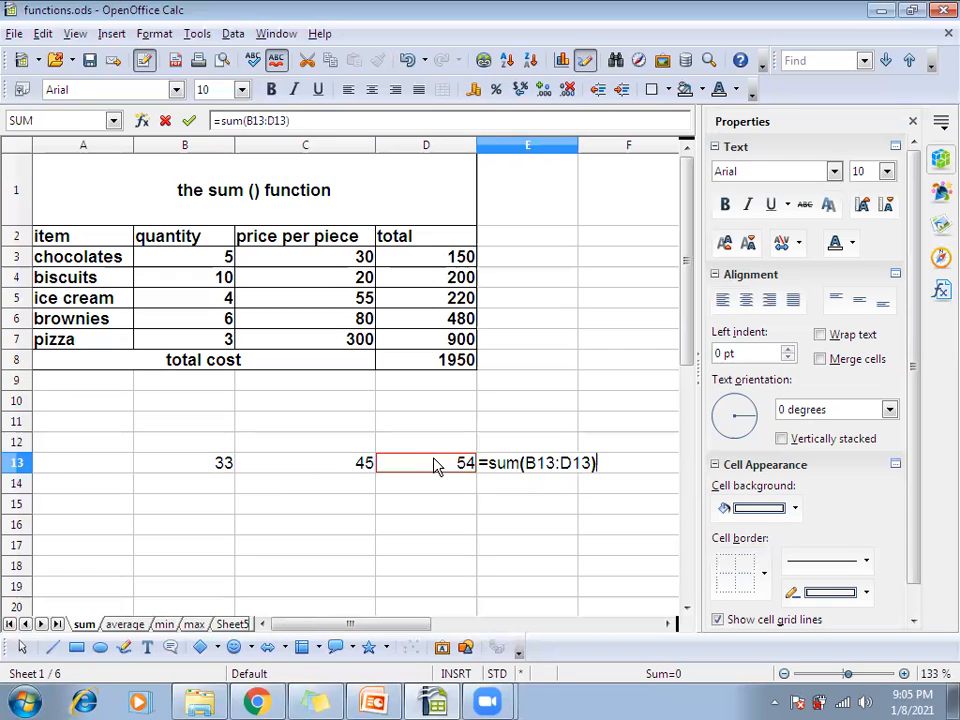
pyautogui.press('Return')
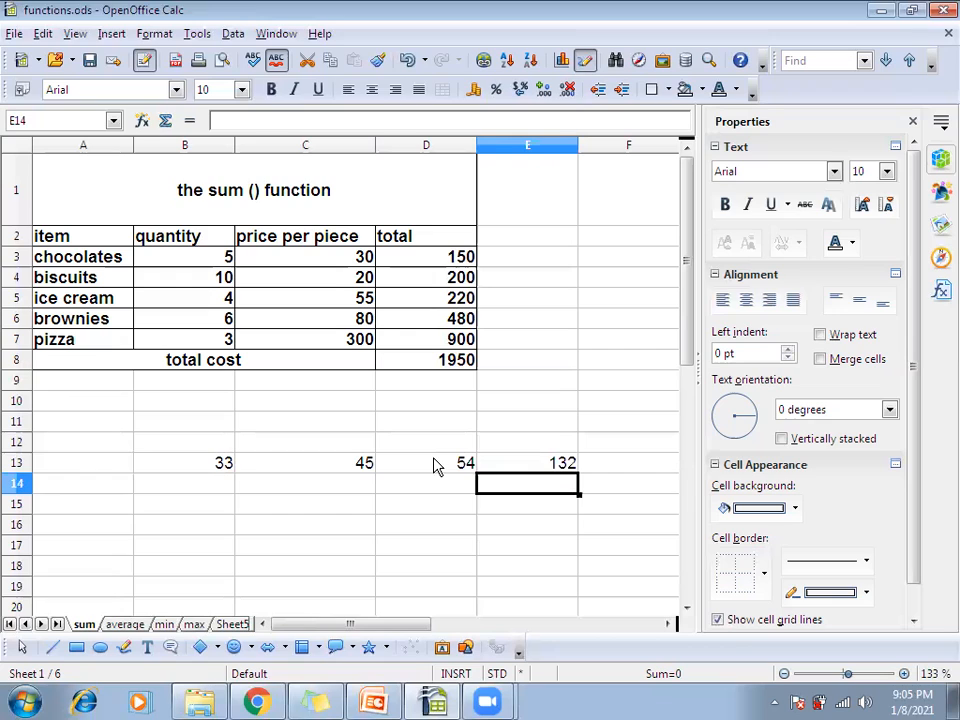
pyautogui.click(510, 468)
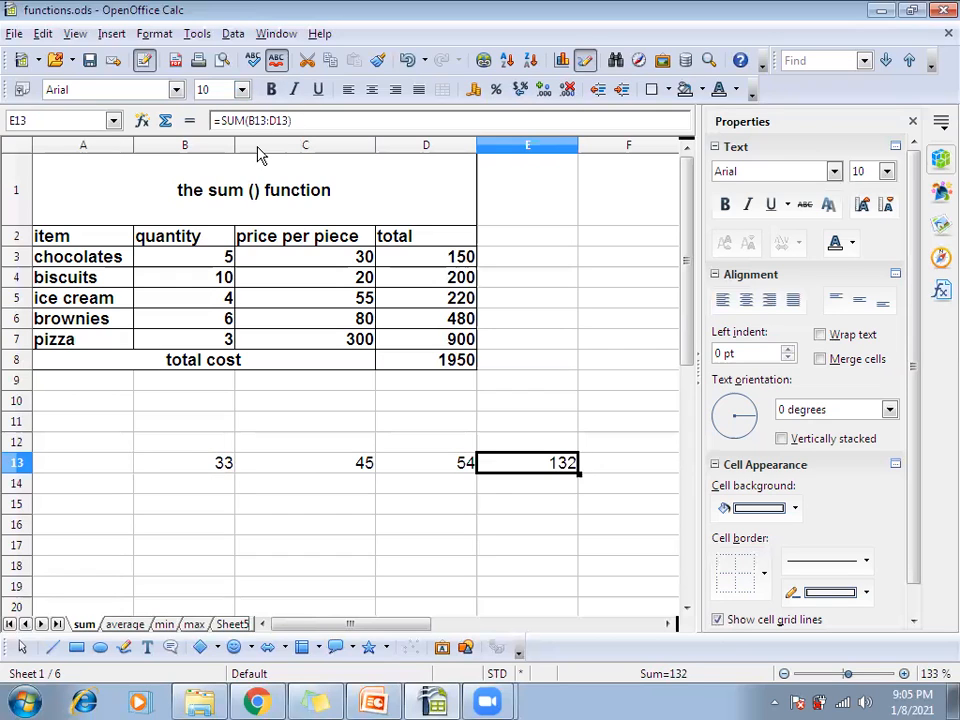
# On the average sheet, calculate the first student's average in D3 with the formula =average(B3:C3)
pyautogui.click(125, 624)
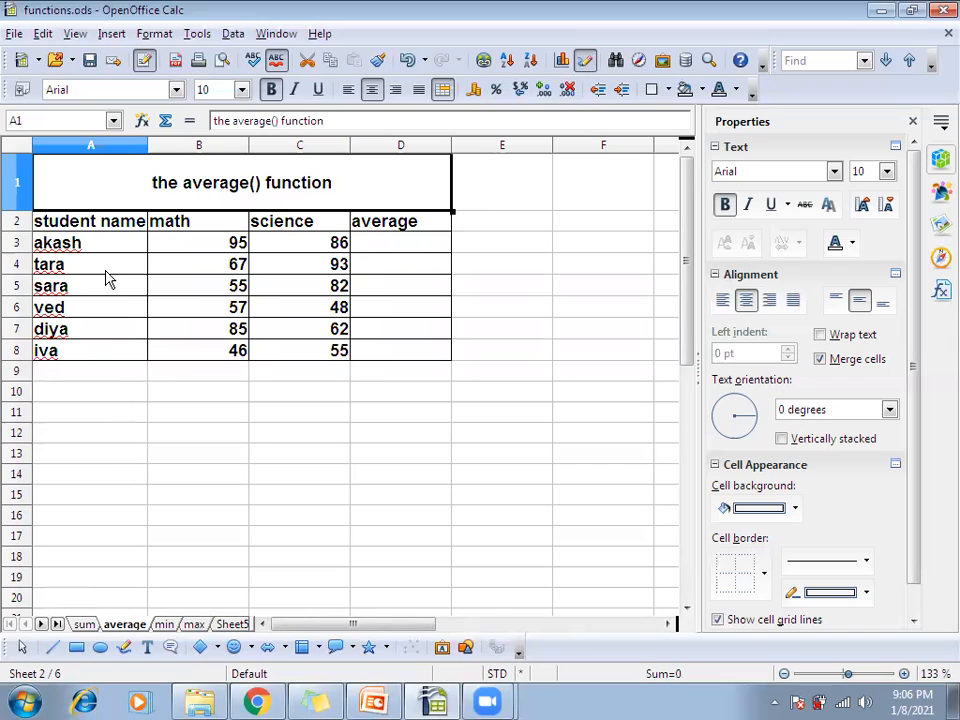
pyautogui.click(386, 252)
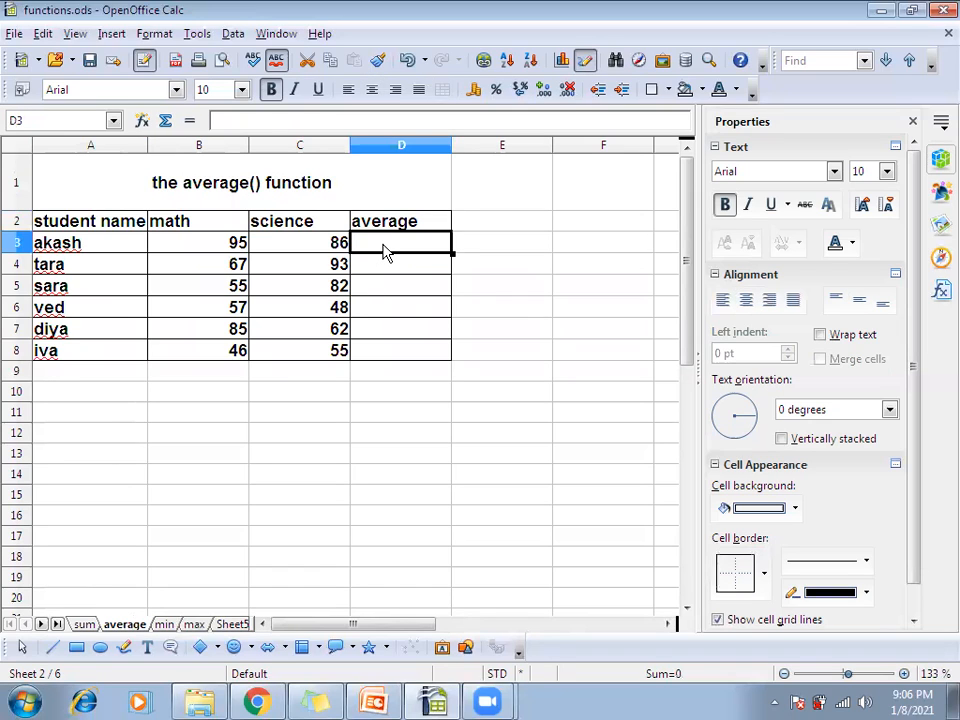
pyautogui.write('=averag')
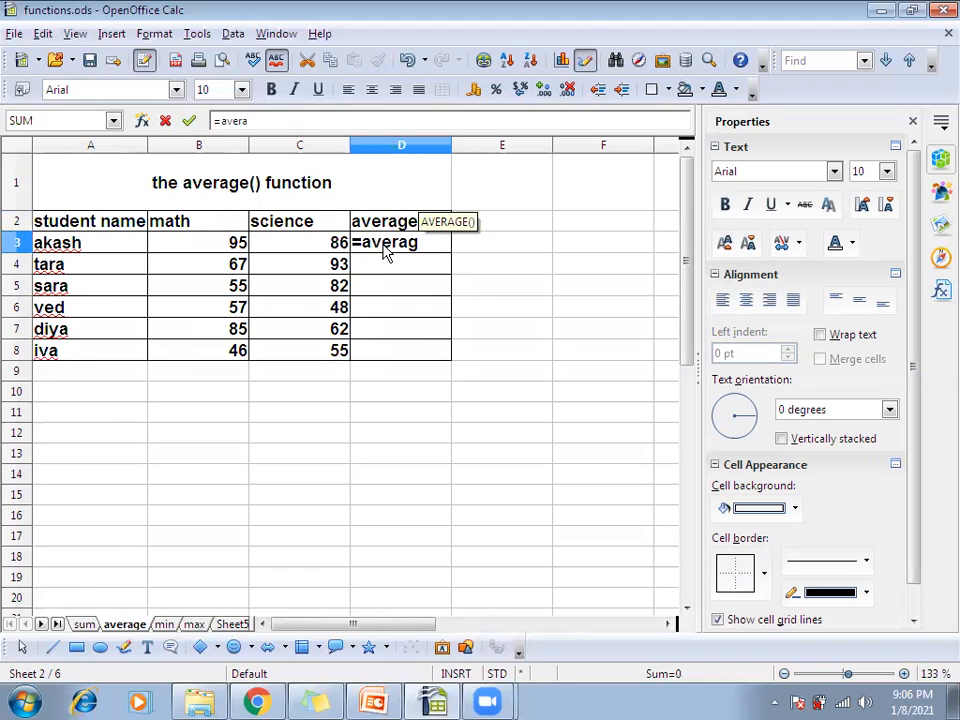
pyautogui.write('e(')
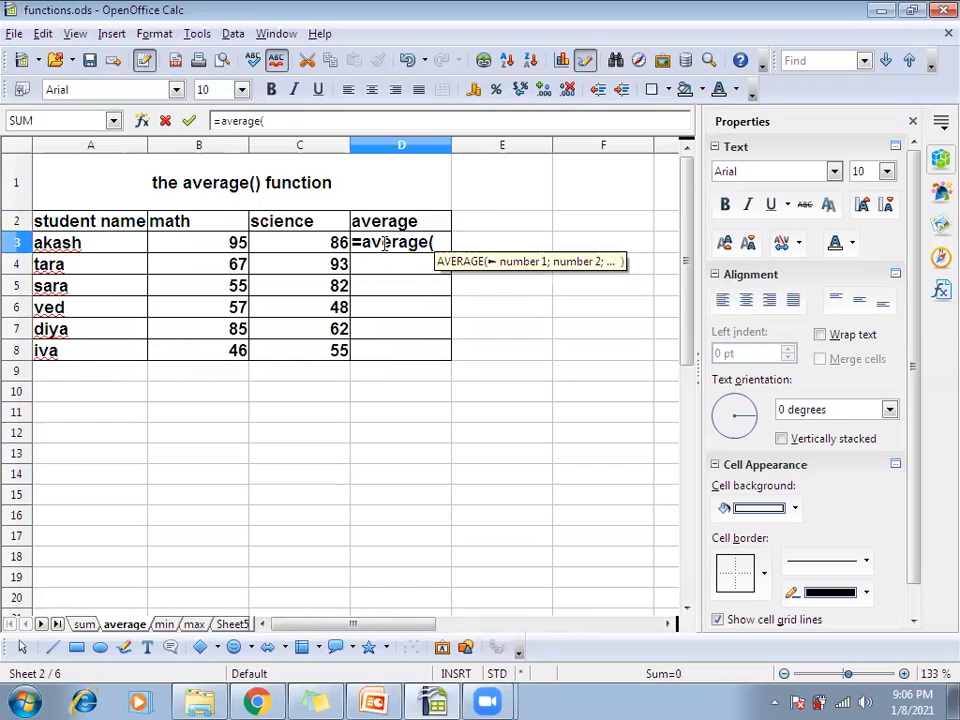
pyautogui.click(231, 252)
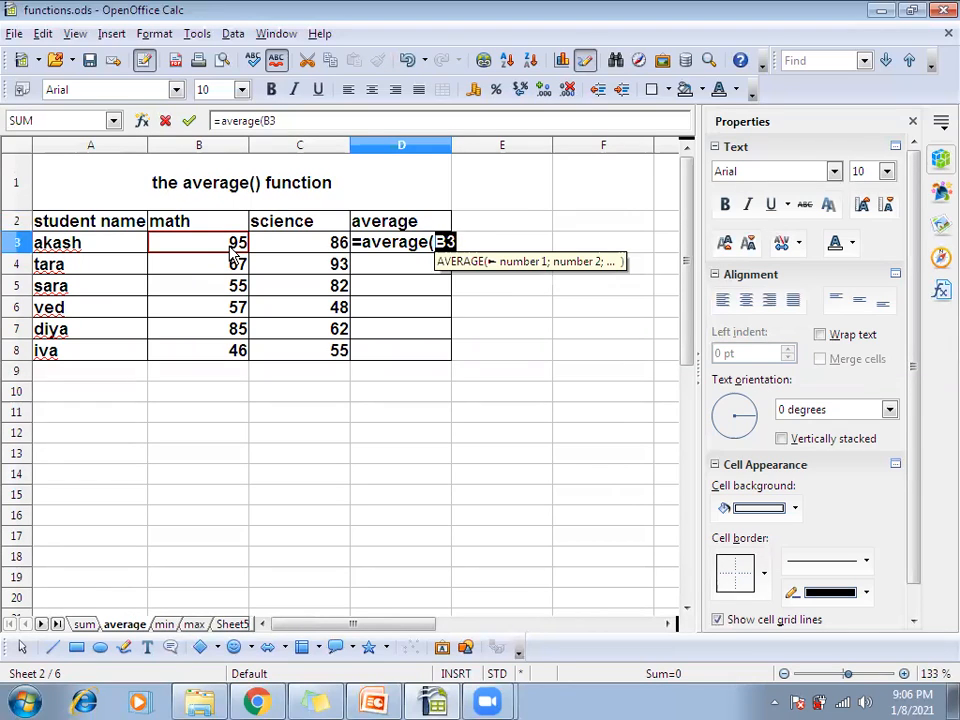
pyautogui.write(':')
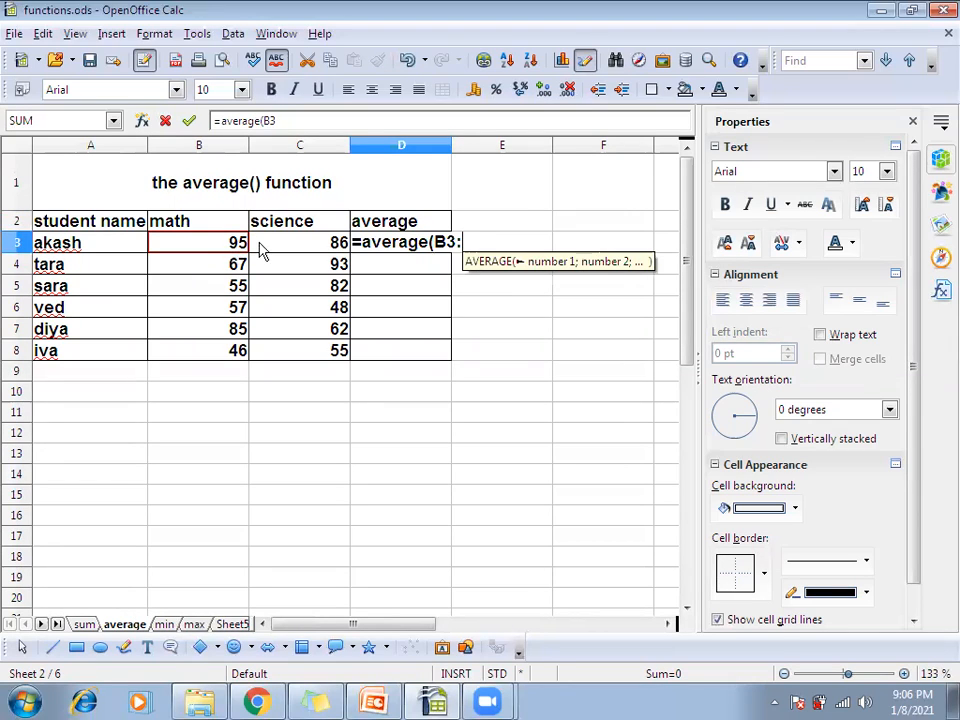
pyautogui.click(310, 248)
pyautogui.write(')')
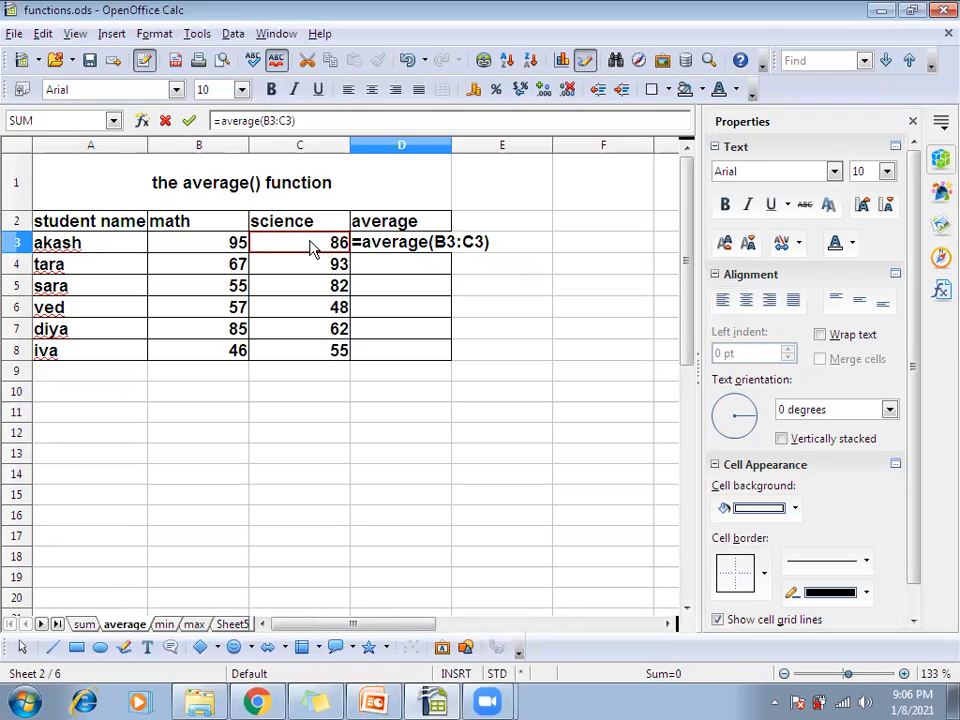
pyautogui.press('Return')
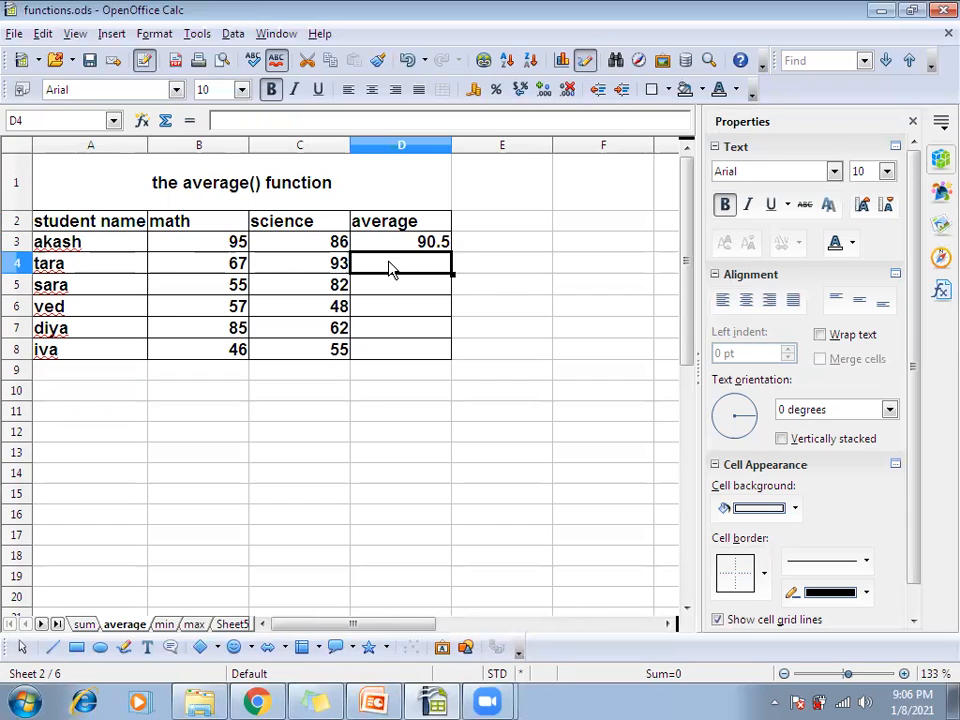
# Calculate the second student's average in D4 with the formula =average(B4:C4)
pyautogui.write('=a')
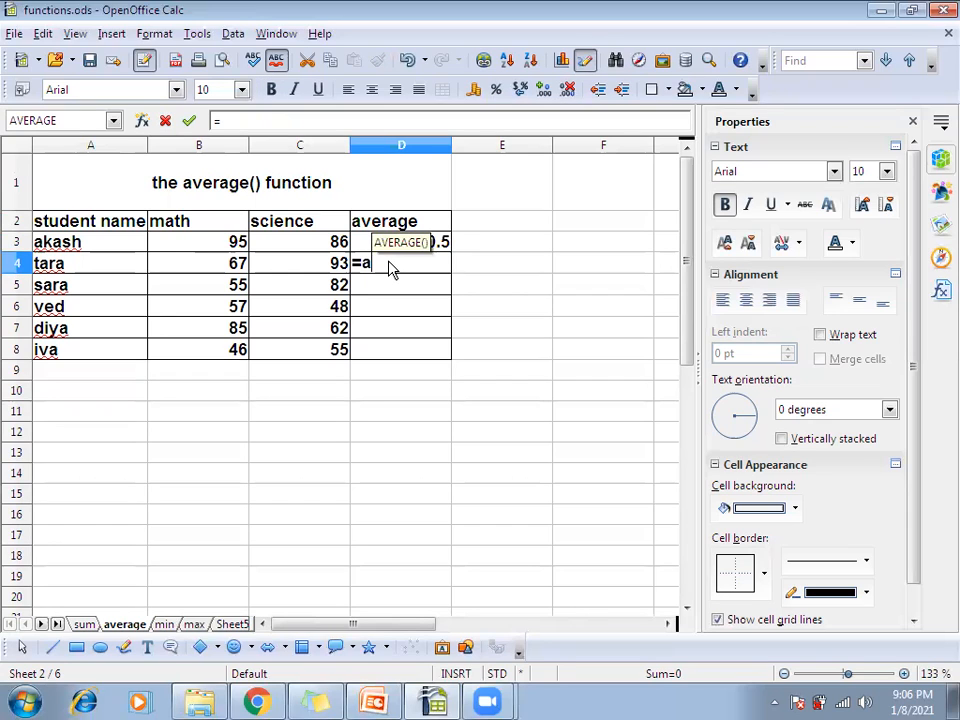
pyautogui.write('verage')
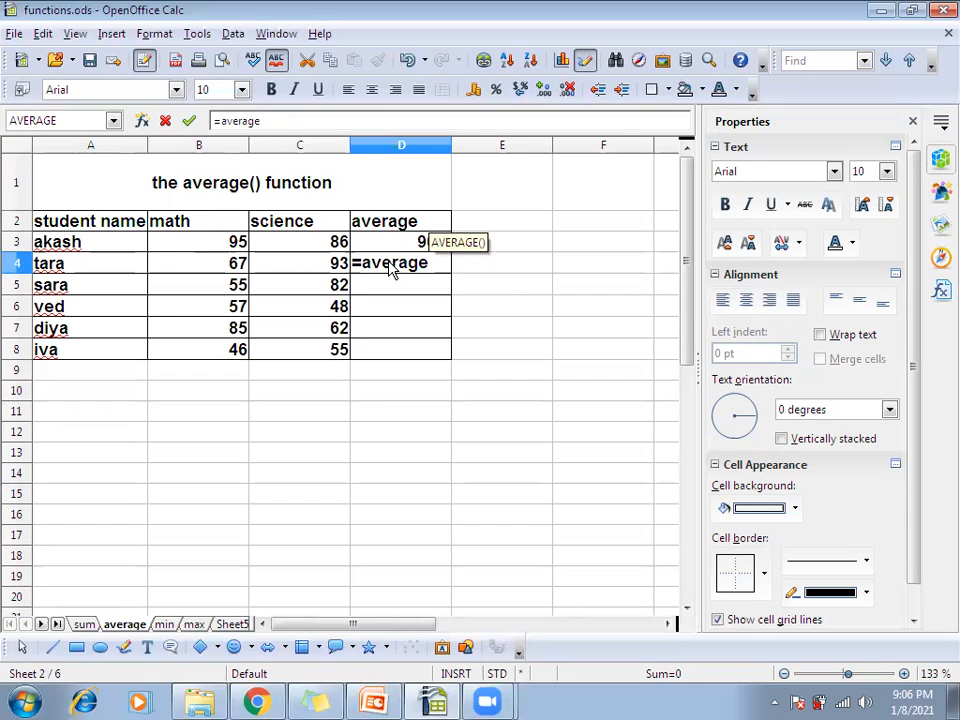
pyautogui.write('(')
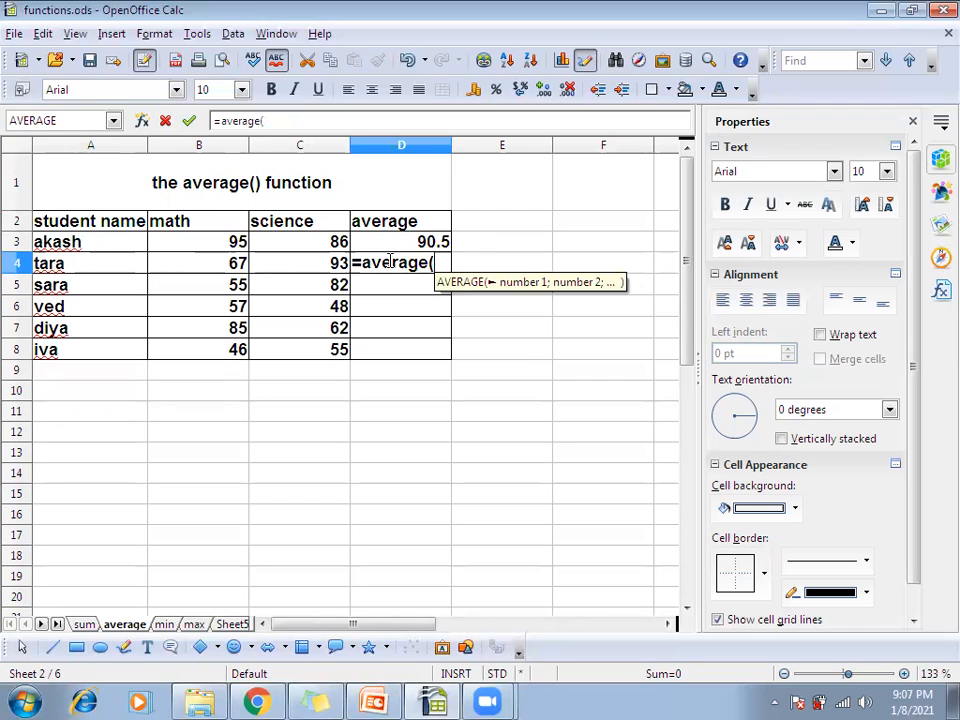
pyautogui.click(237, 267)
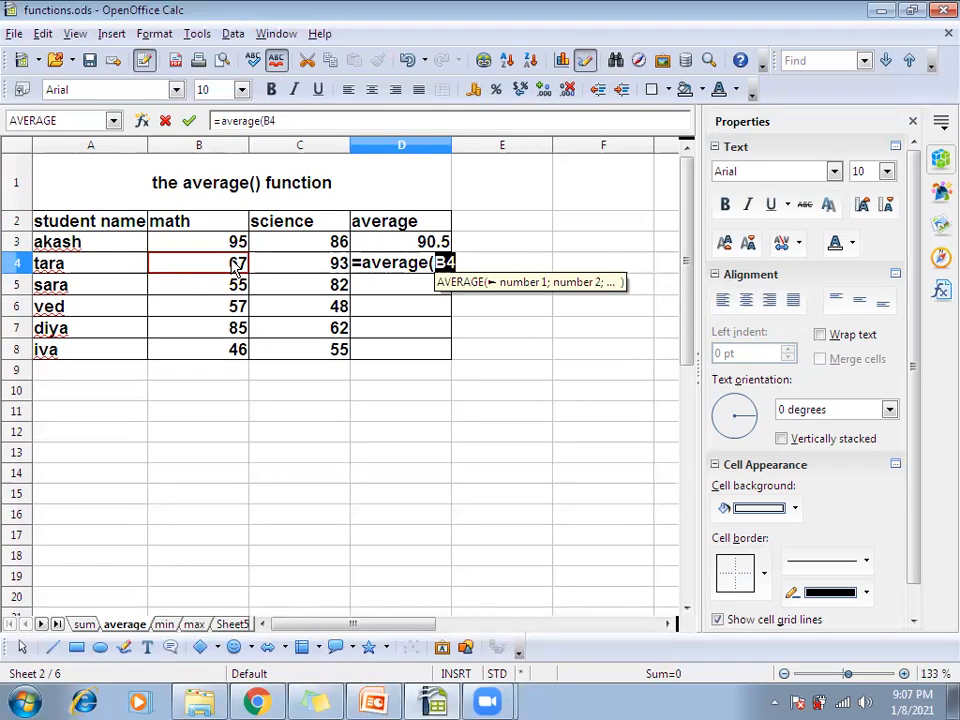
pyautogui.write(':')
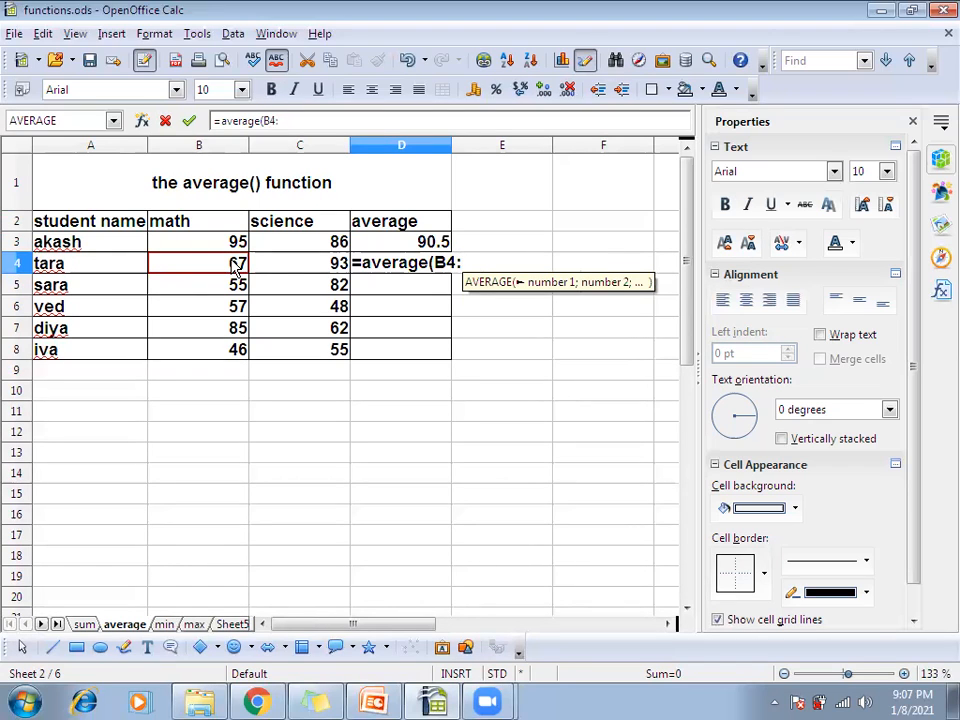
pyautogui.click(303, 265)
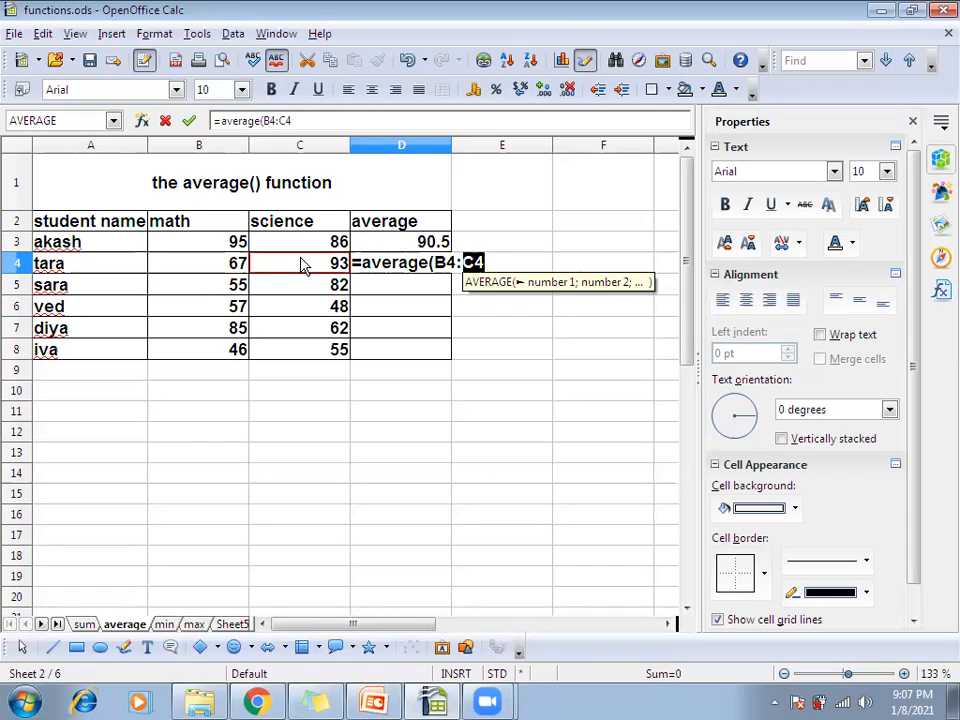
pyautogui.write(')')
pyautogui.press('Return')
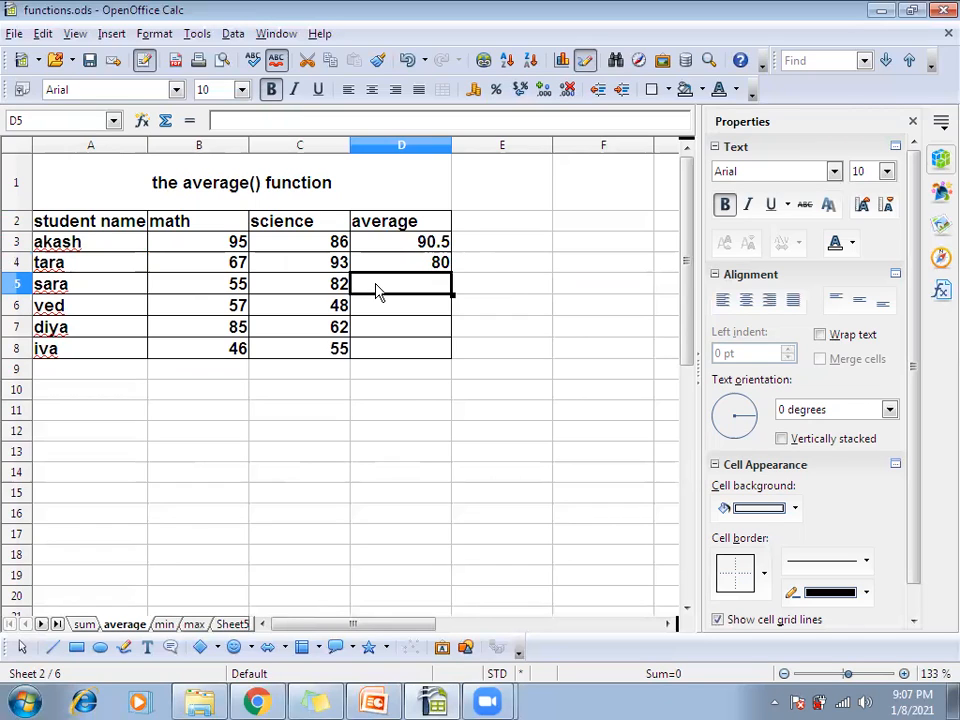
# Fill the average formula from D4 down through D8 for the remaining students
pyautogui.click(418, 267)
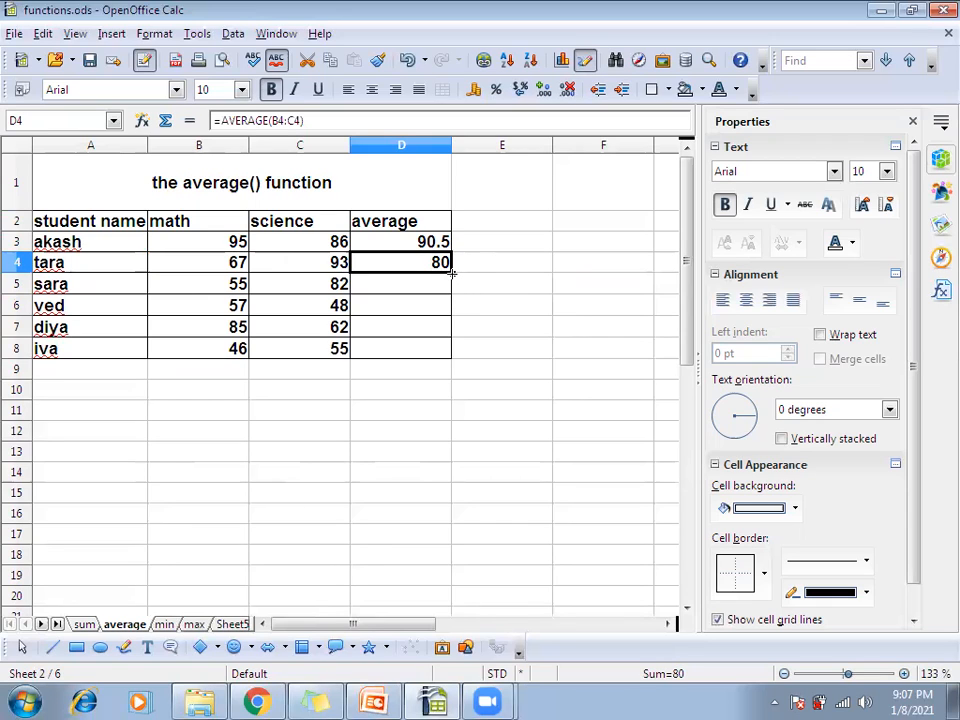
pyautogui.moveTo(452, 272); pyautogui.dragTo(452, 356)
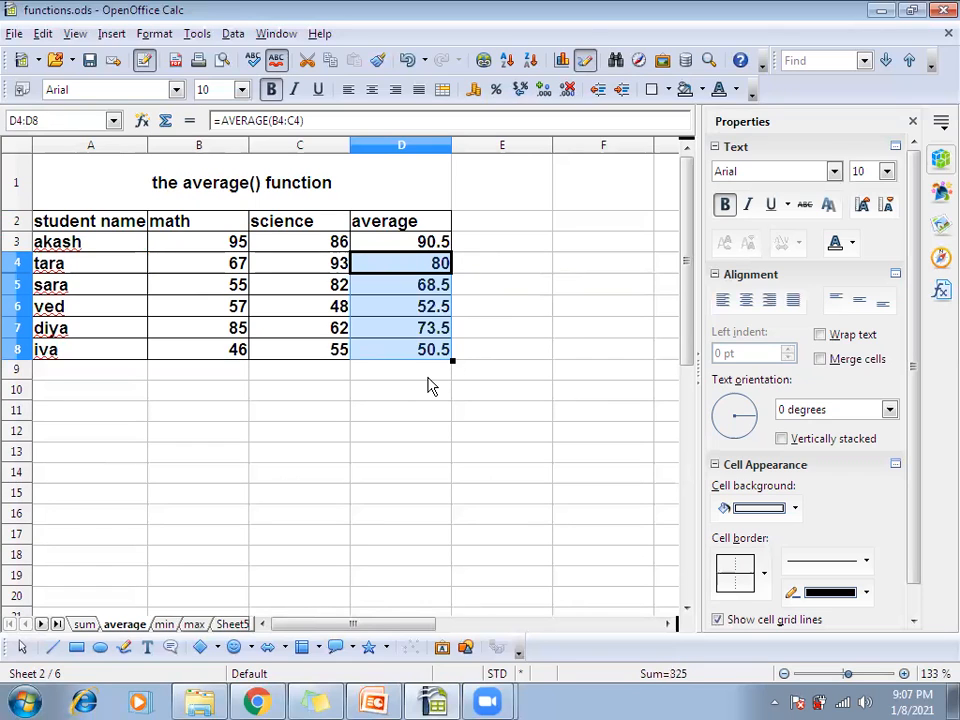
pyautogui.click(428, 378)
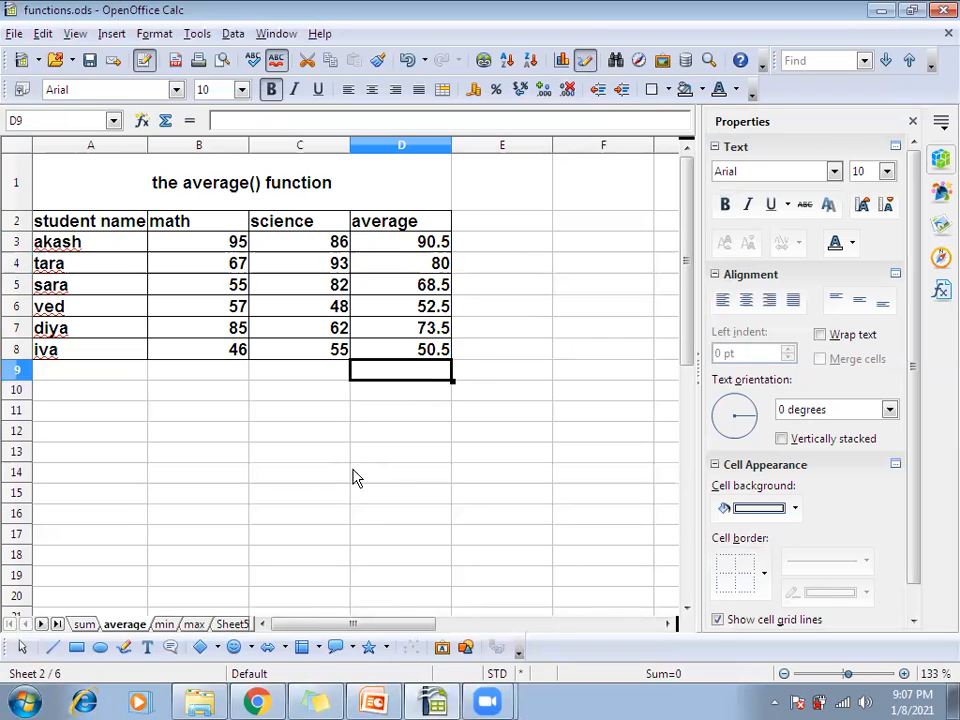
# On the min sheet, find the least expensive item's total in D8 with the formula =min(D3:D7)
pyautogui.click(164, 624)
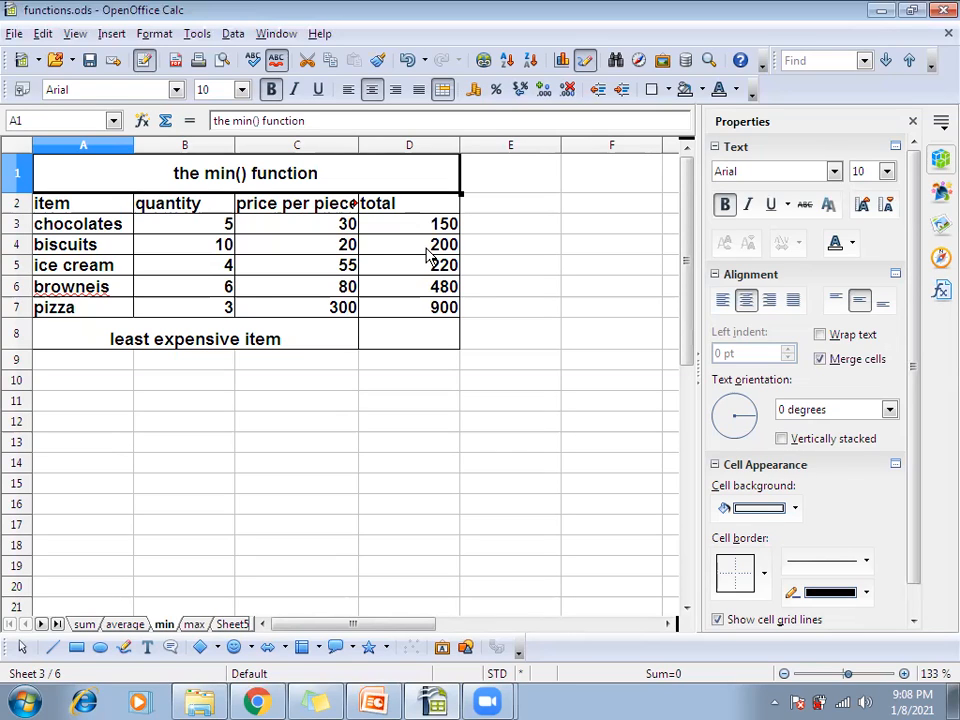
pyautogui.click(386, 350)
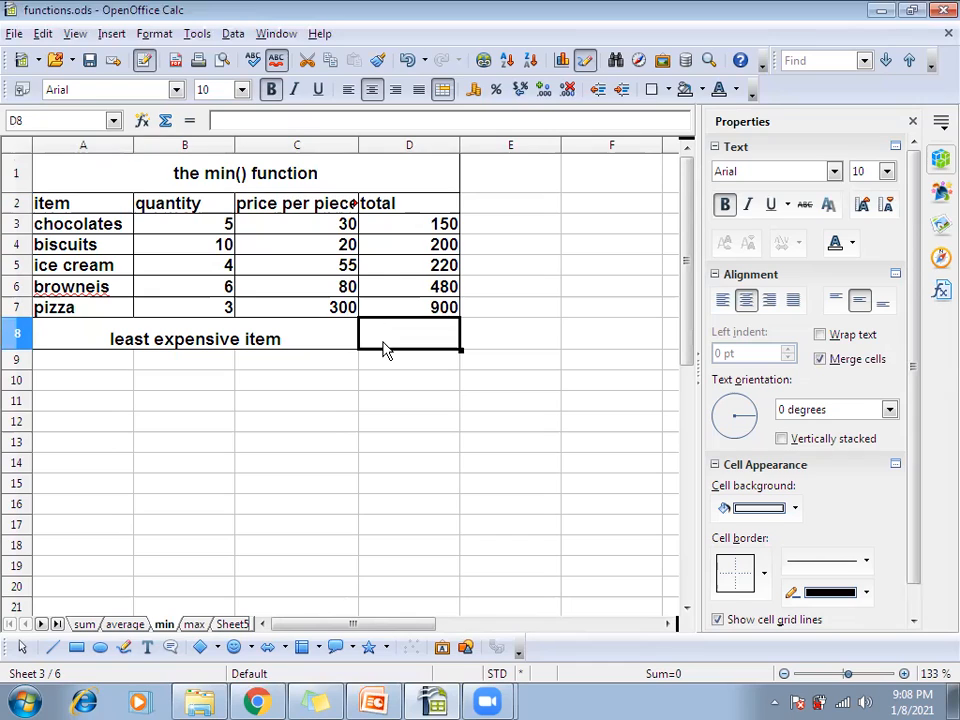
pyautogui.write('=')
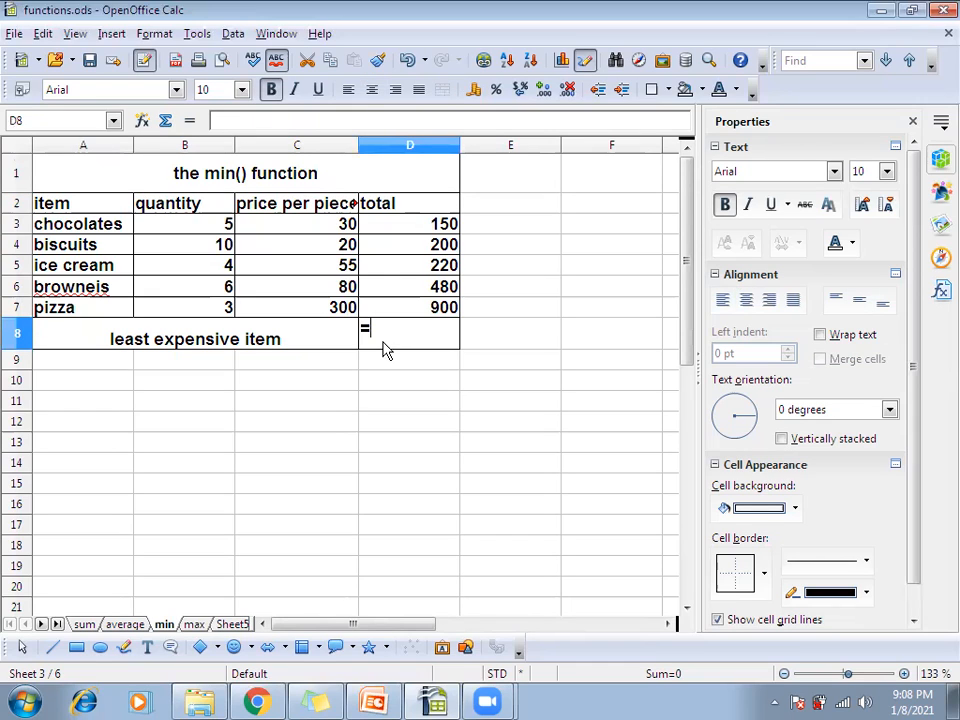
pyautogui.write('min')
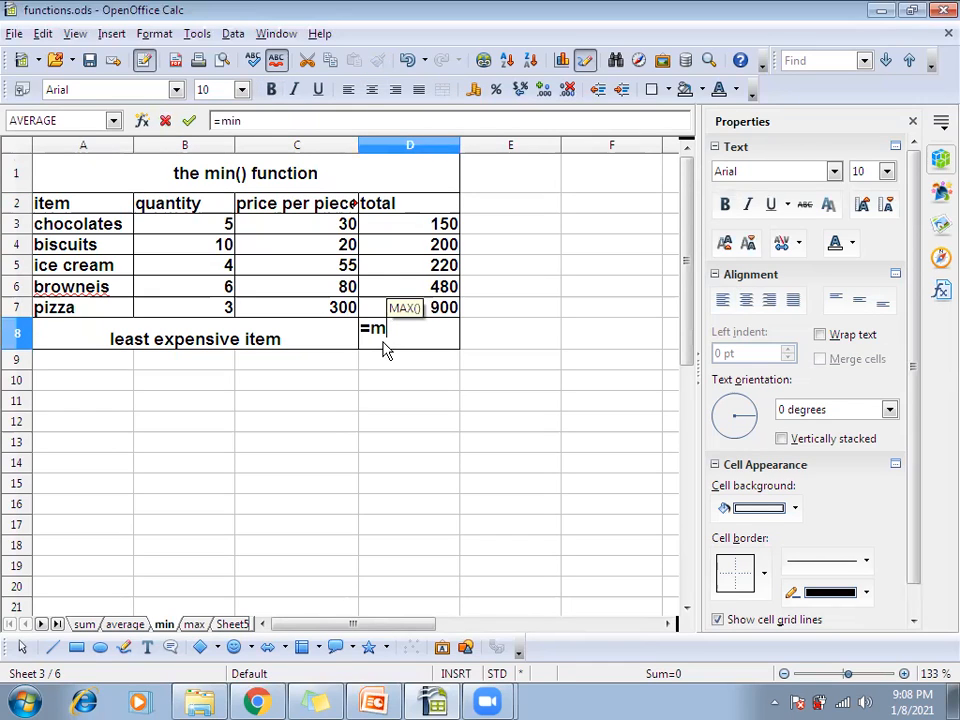
pyautogui.write('(')
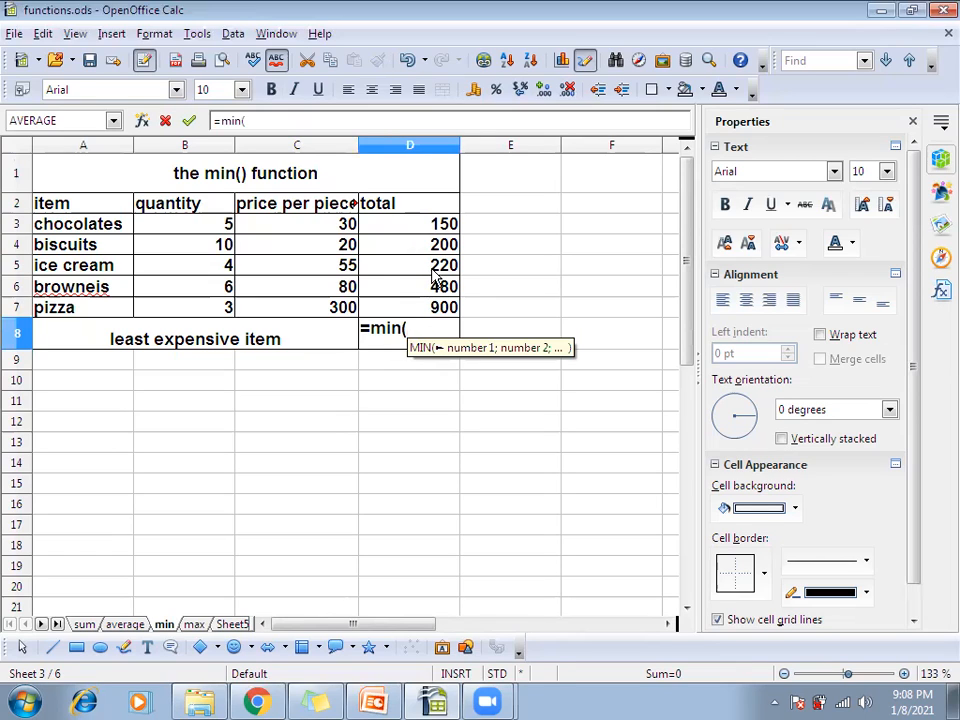
pyautogui.click(421, 231)
pyautogui.write(':')
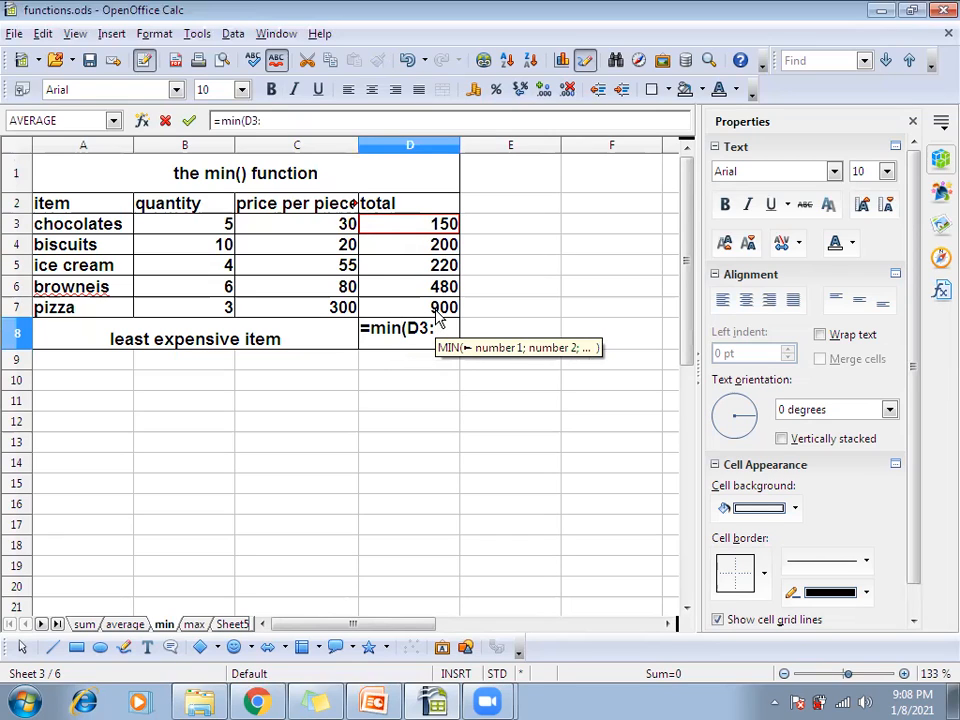
pyautogui.click(437, 312)
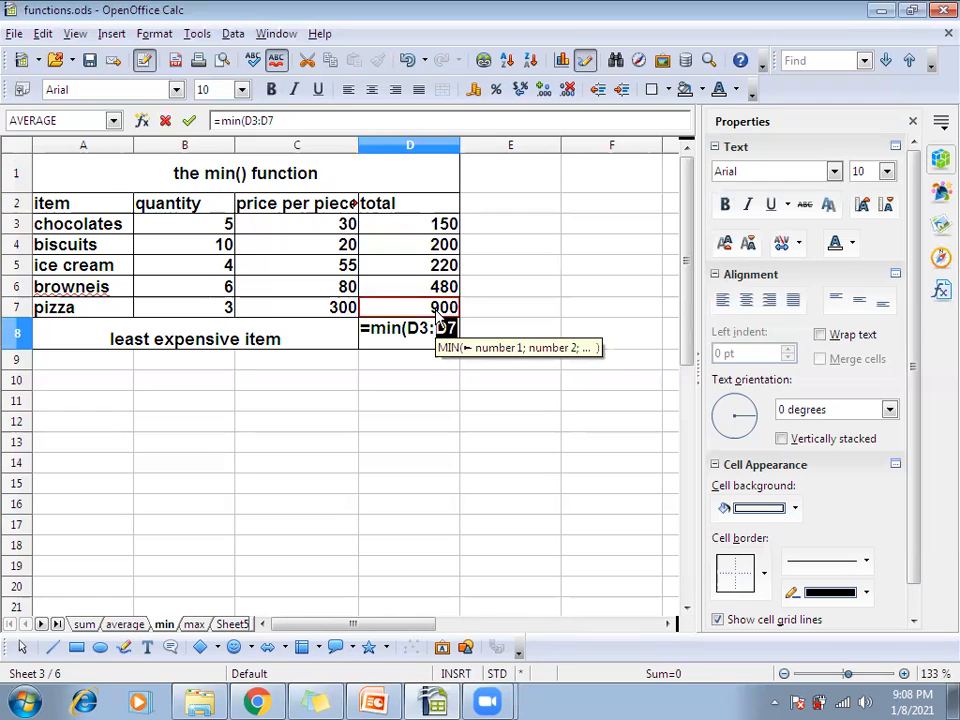
pyautogui.write(')')
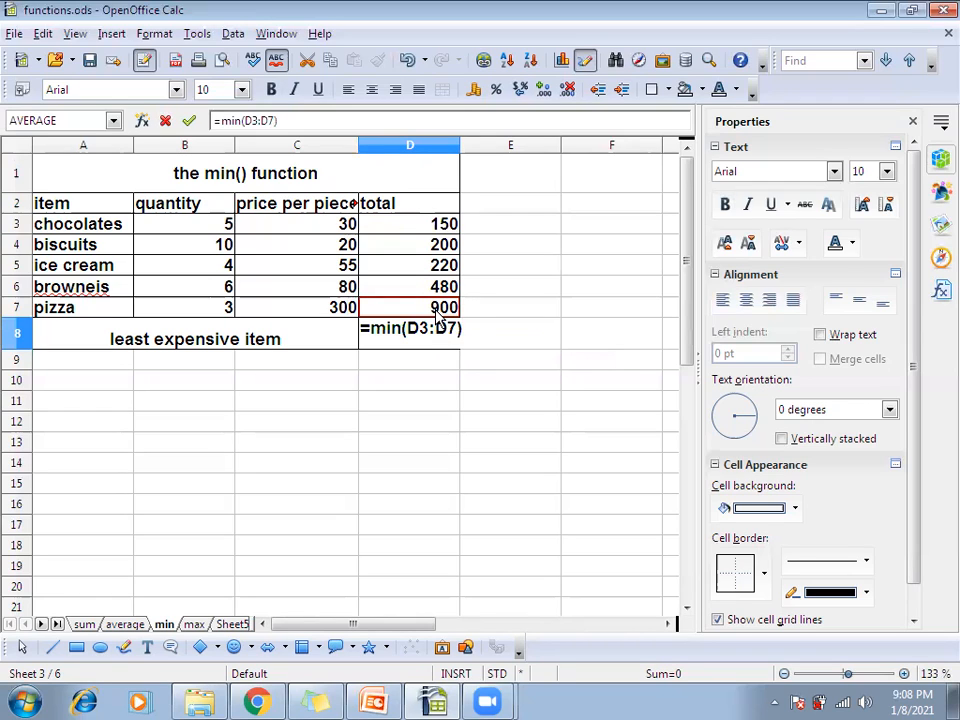
pyautogui.press('Return')
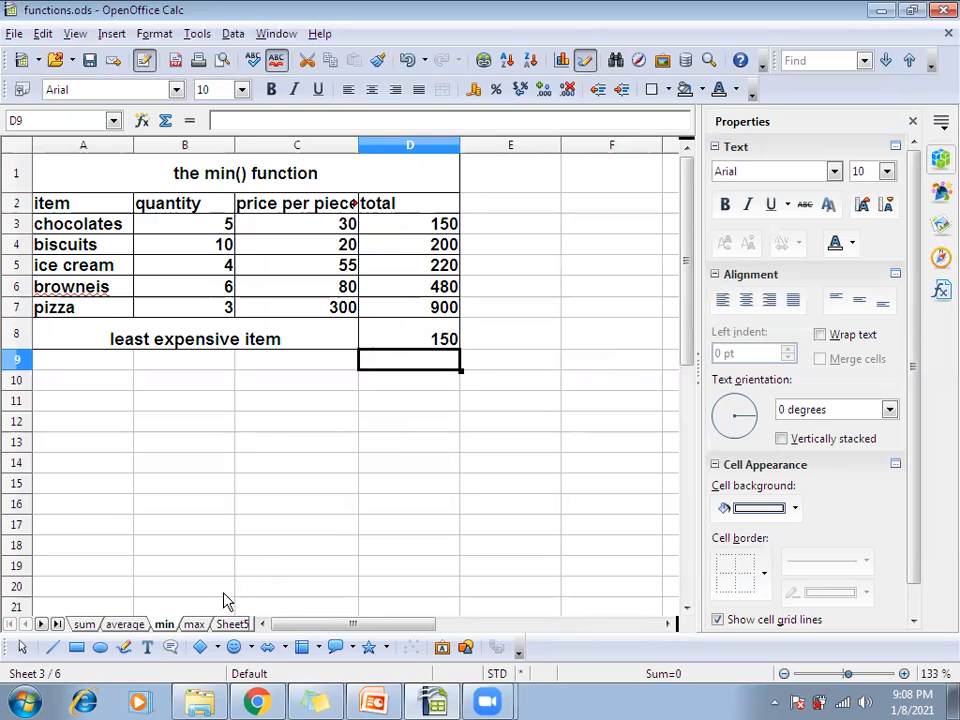
# On the max sheet, find the most expensive item's total in D8 with the formula =max(D3:D7)
pyautogui.click(194, 625)
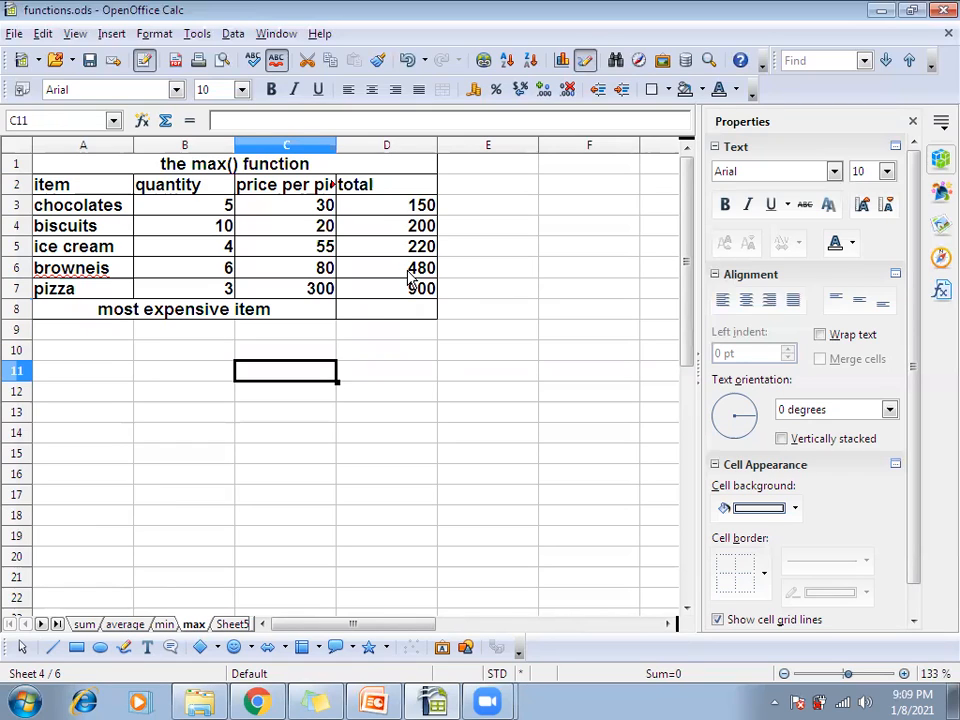
pyautogui.click(372, 312)
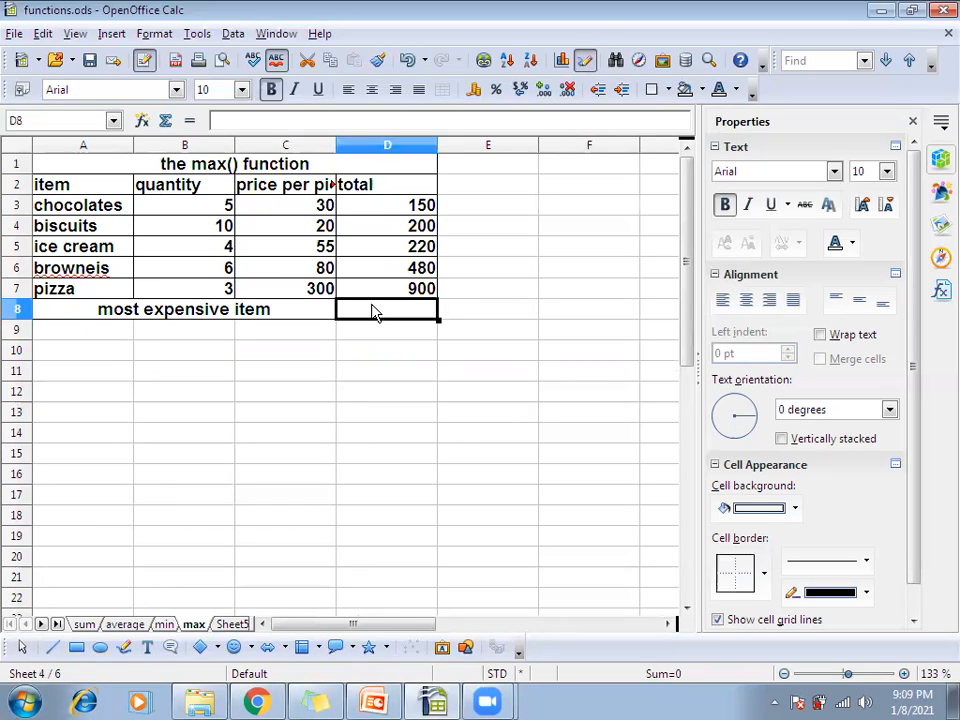
pyautogui.write('=m')
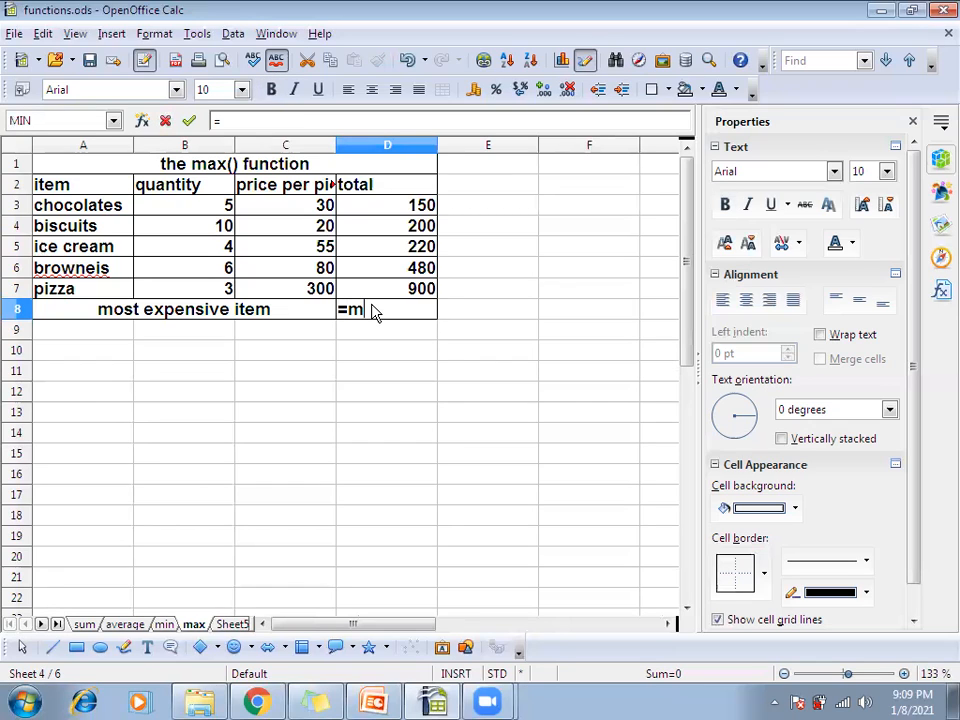
pyautogui.write('ax(')
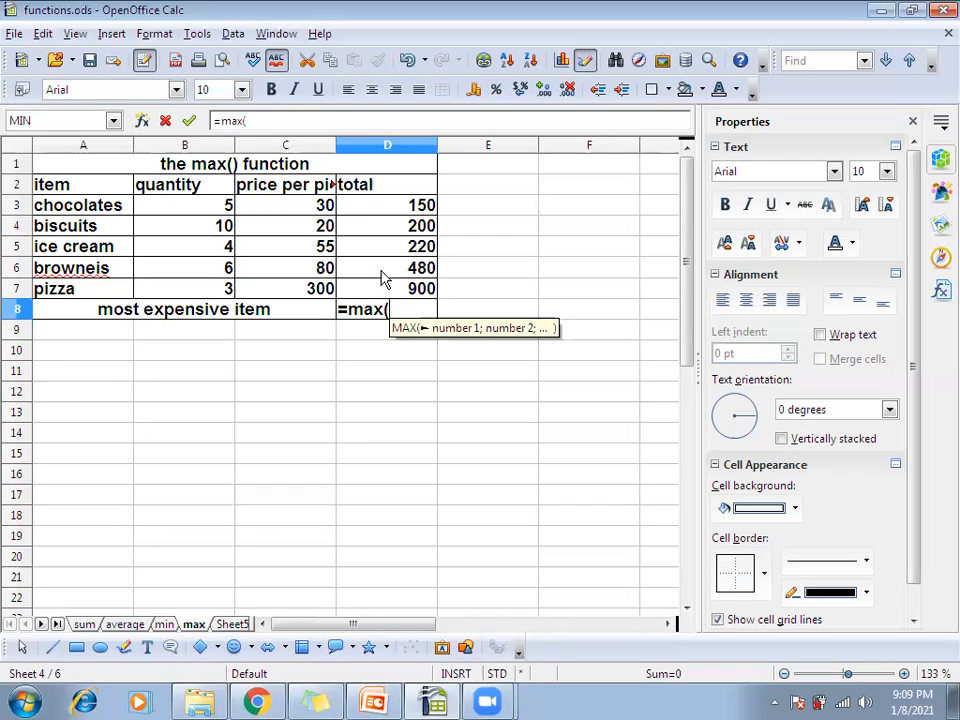
pyautogui.click(386, 211)
pyautogui.write(':')
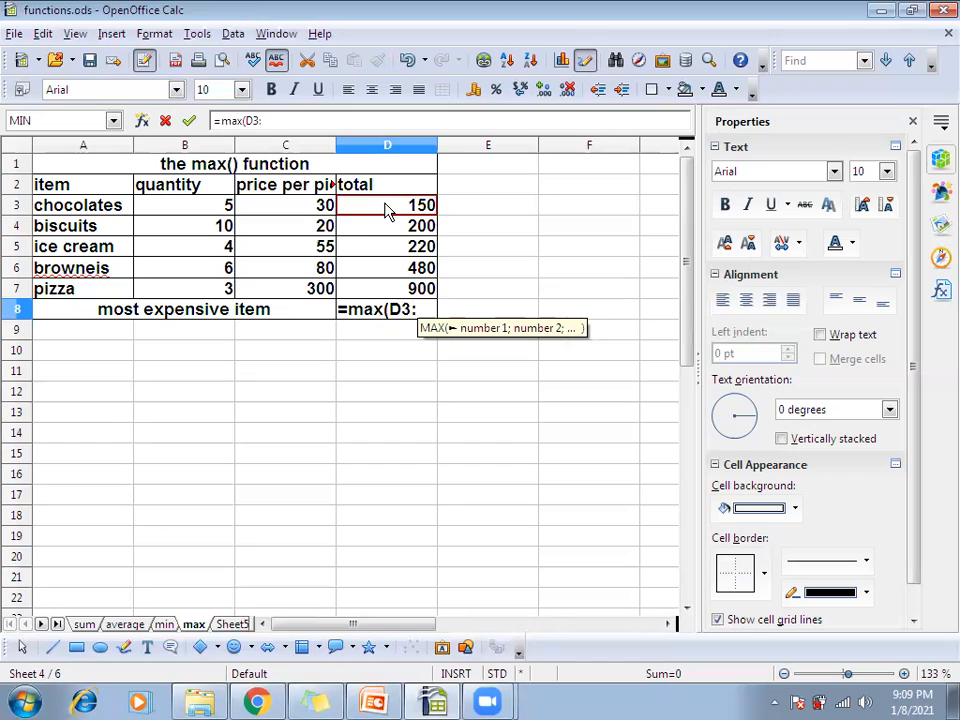
pyautogui.click(367, 290)
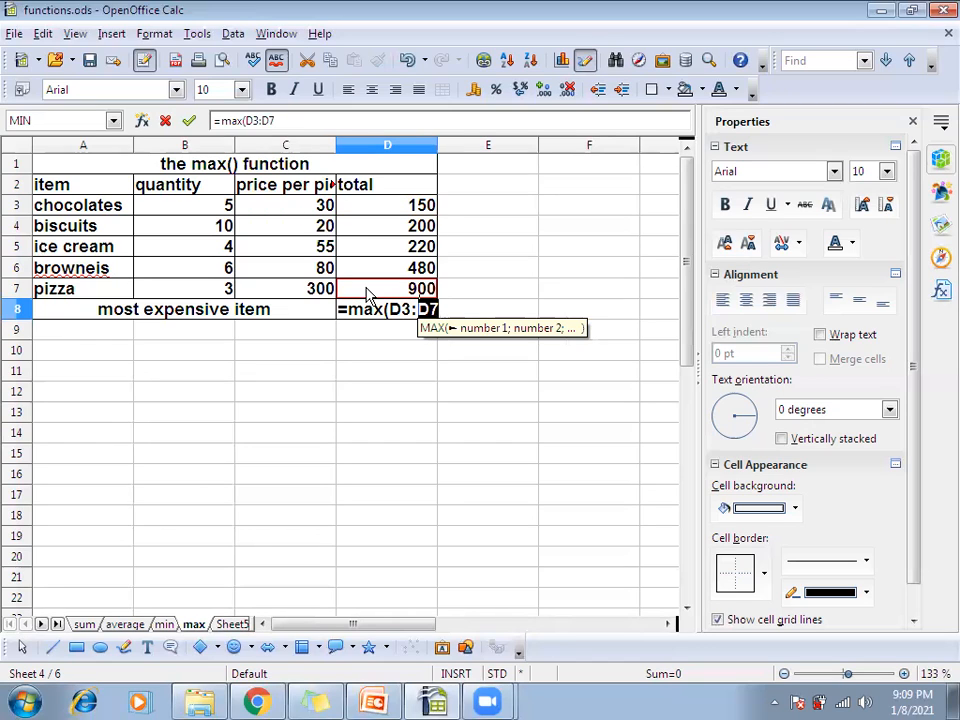
pyautogui.write(')')
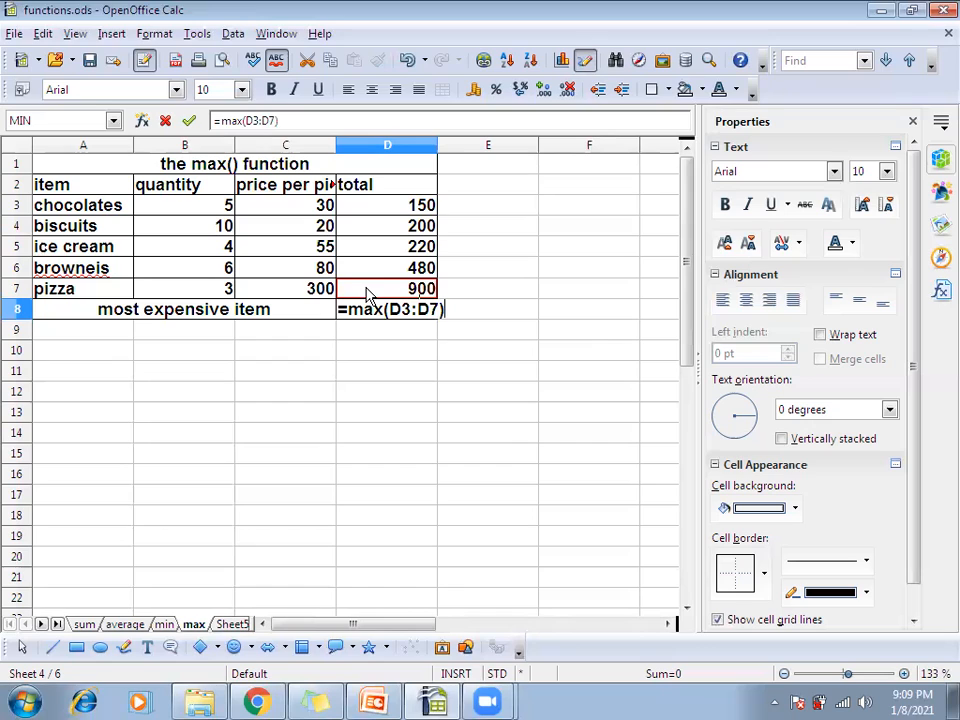
pyautogui.press('Return')
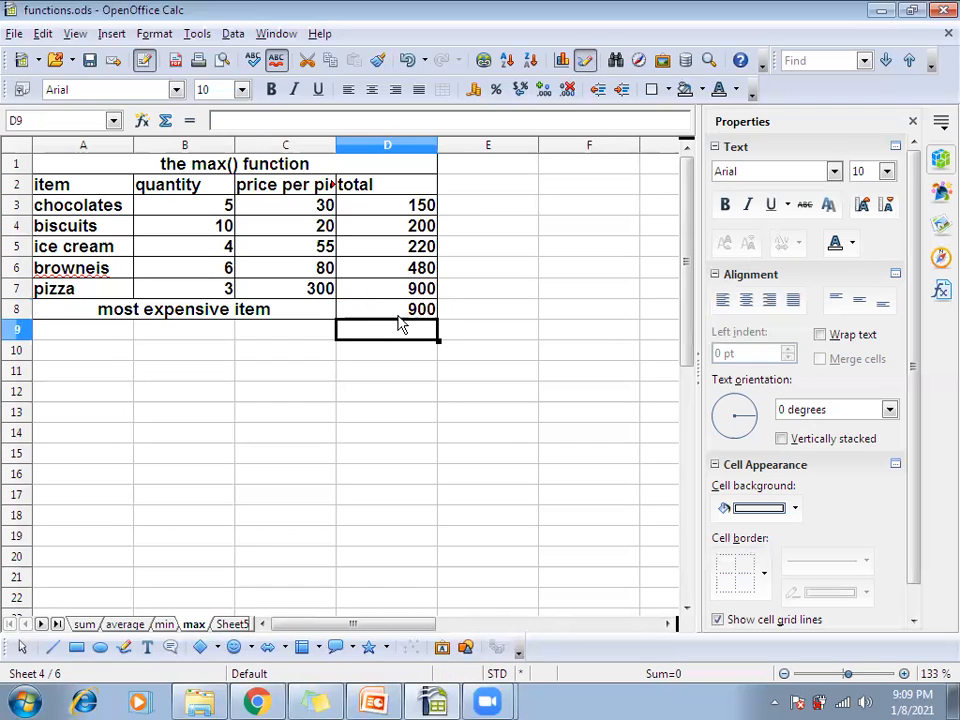
# Open Sheet5 at the grade 3 marks table and reduce the zoom to 113 %
pyautogui.click(403, 313)
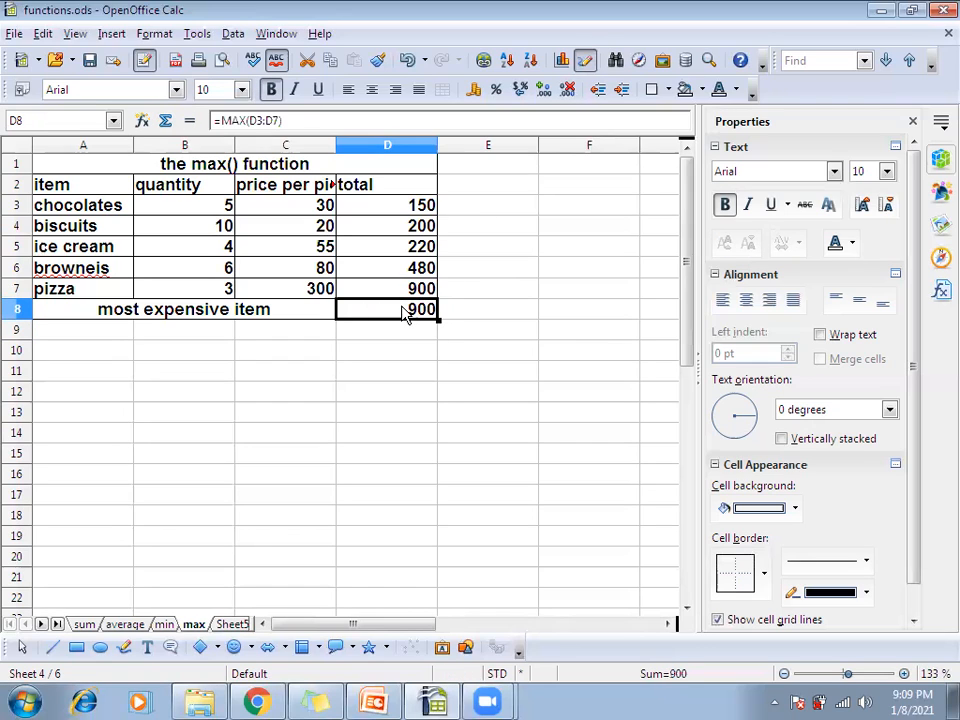
pyautogui.click(233, 625)
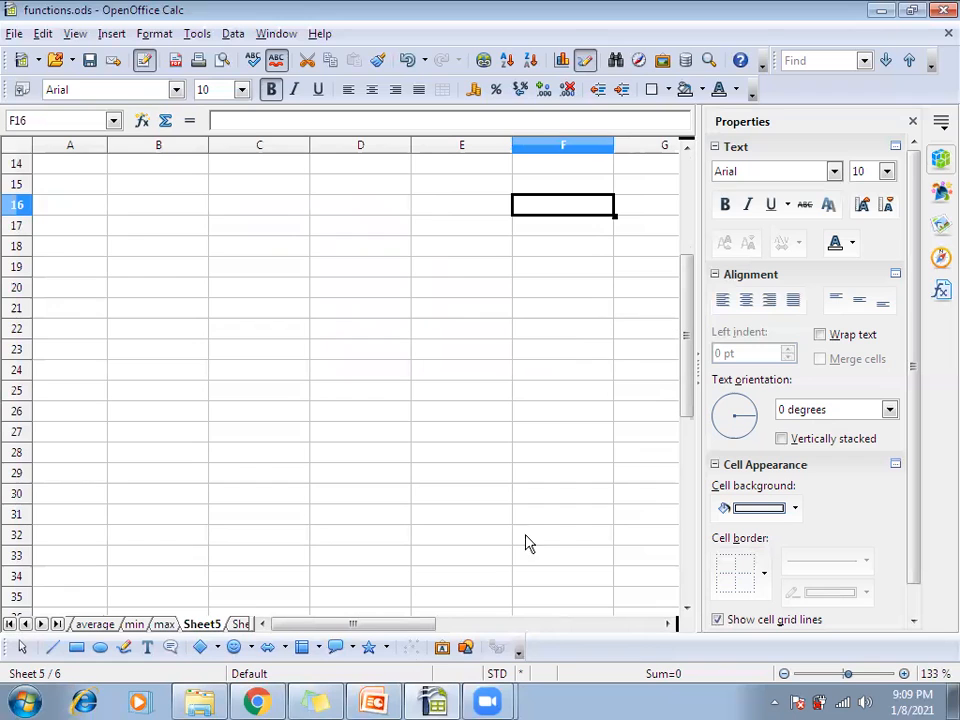
pyautogui.moveTo(684, 384); pyautogui.dragTo(684, 268)
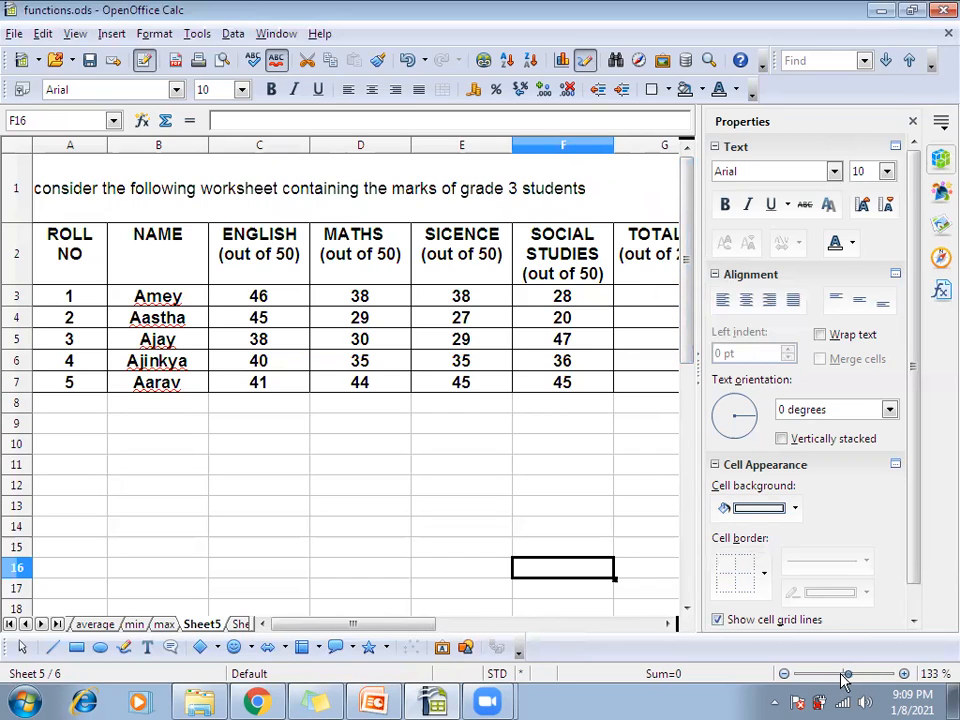
pyautogui.click(785, 674)
pyautogui.click(785, 674)
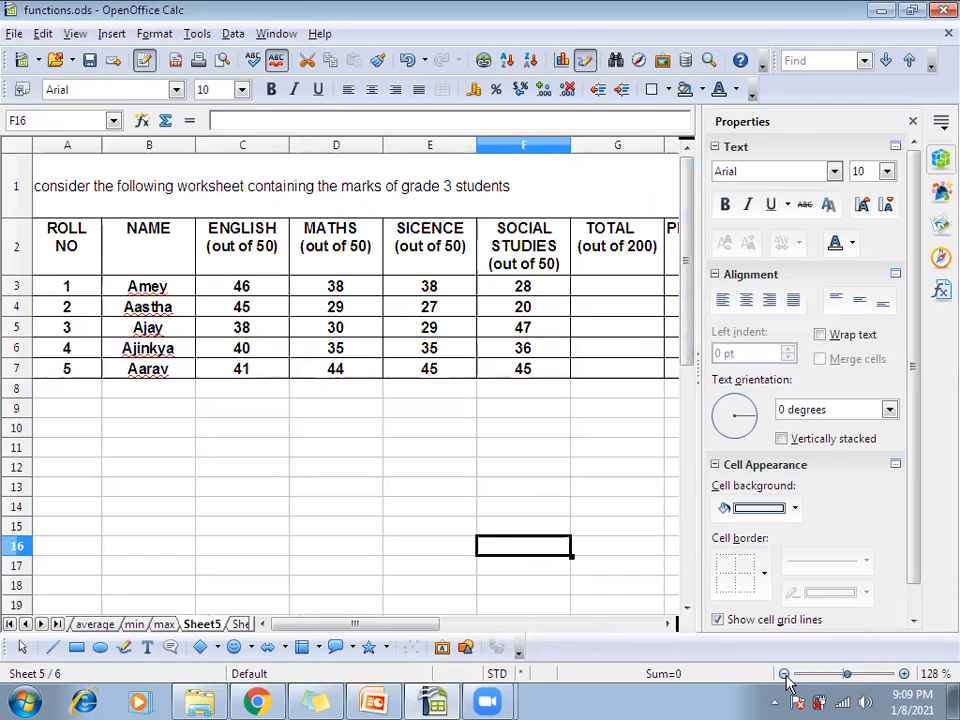
pyautogui.click(785, 674)
pyautogui.click(785, 674)
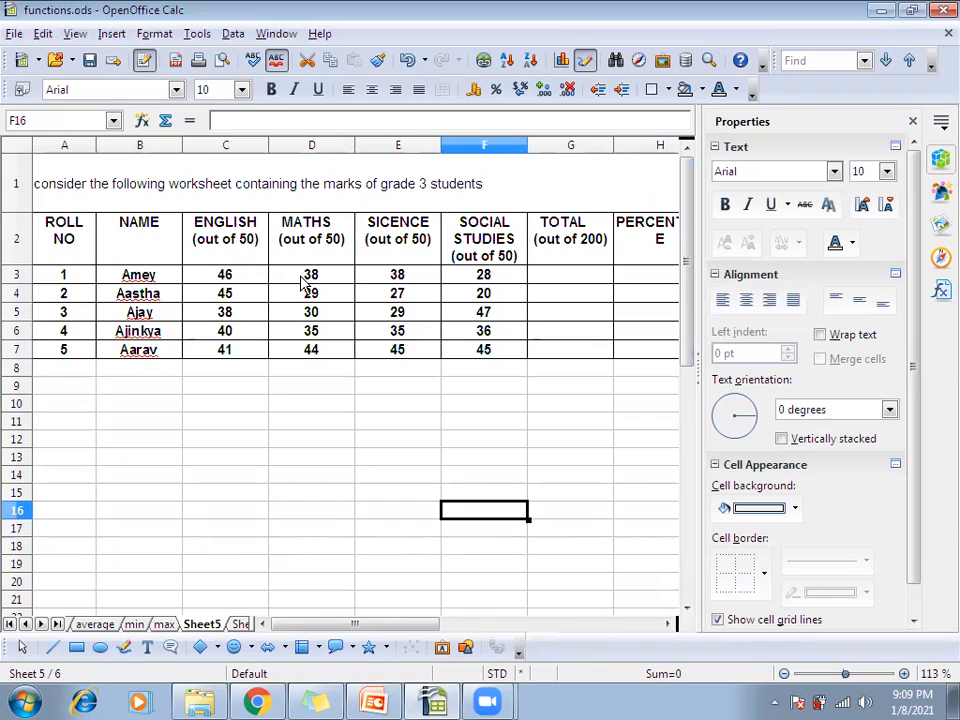
# Calculate the first student's total marks in G3 with the formula =sum(C3:F3)
pyautogui.click(568, 281)
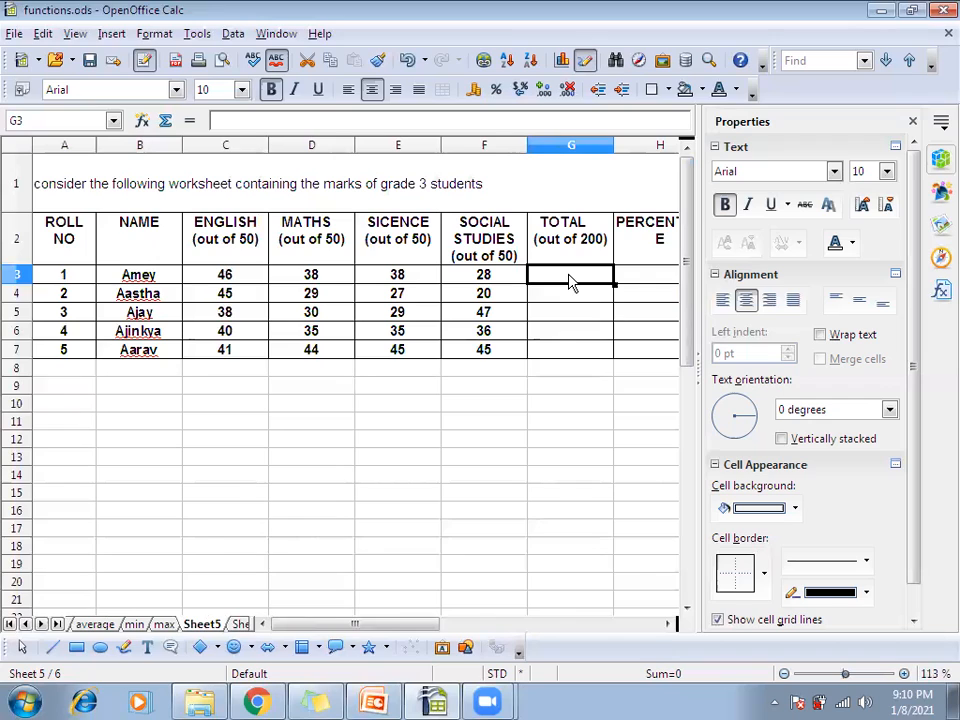
pyautogui.write('=sum')
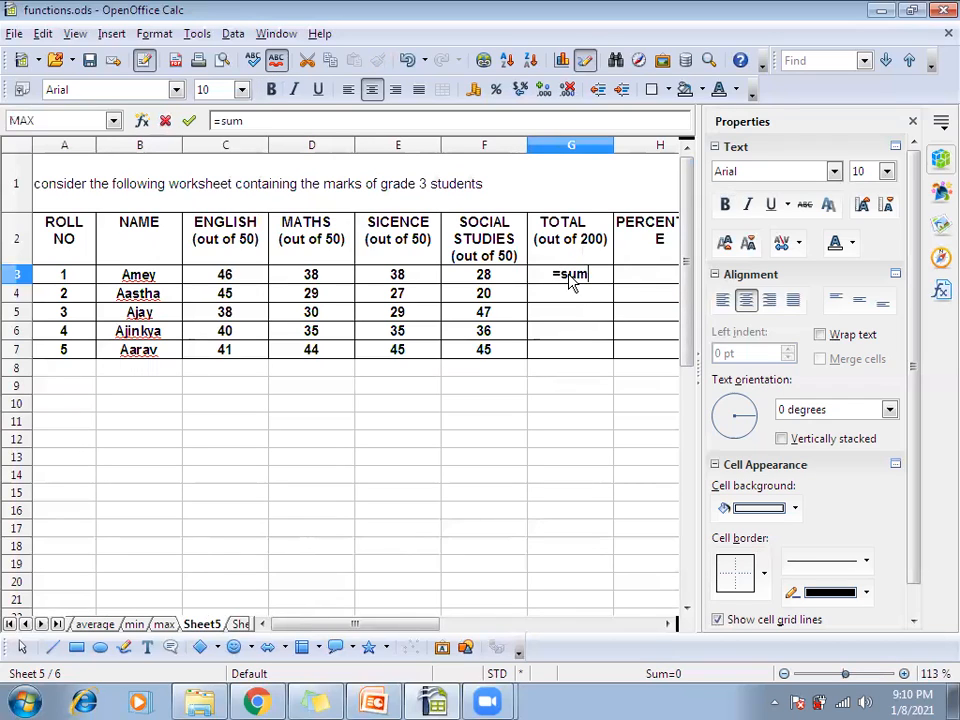
pyautogui.write('(')
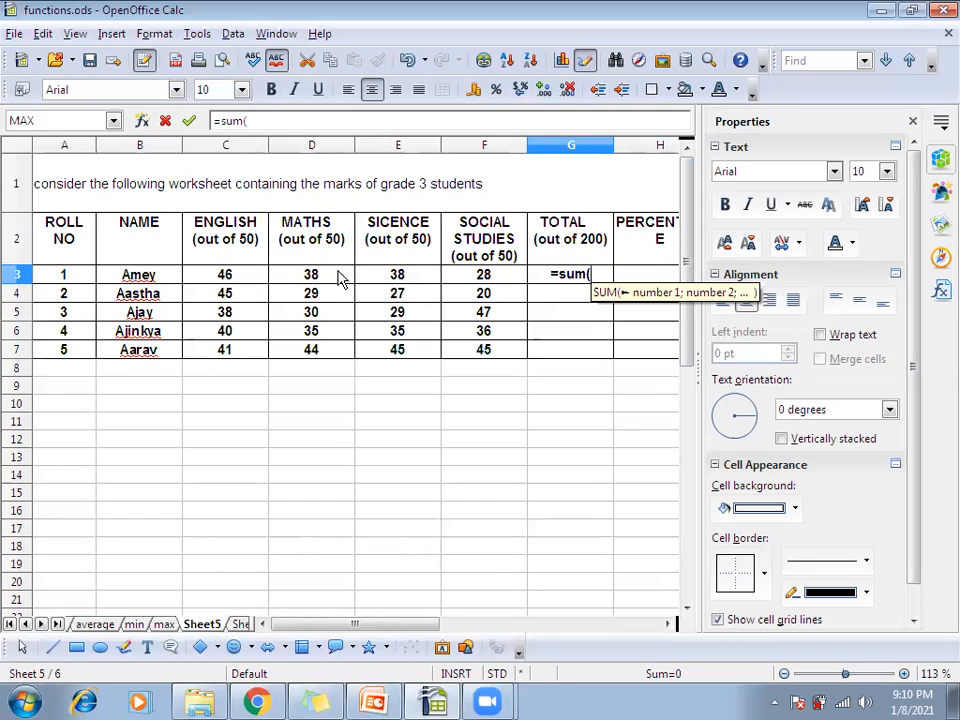
pyautogui.click(242, 282)
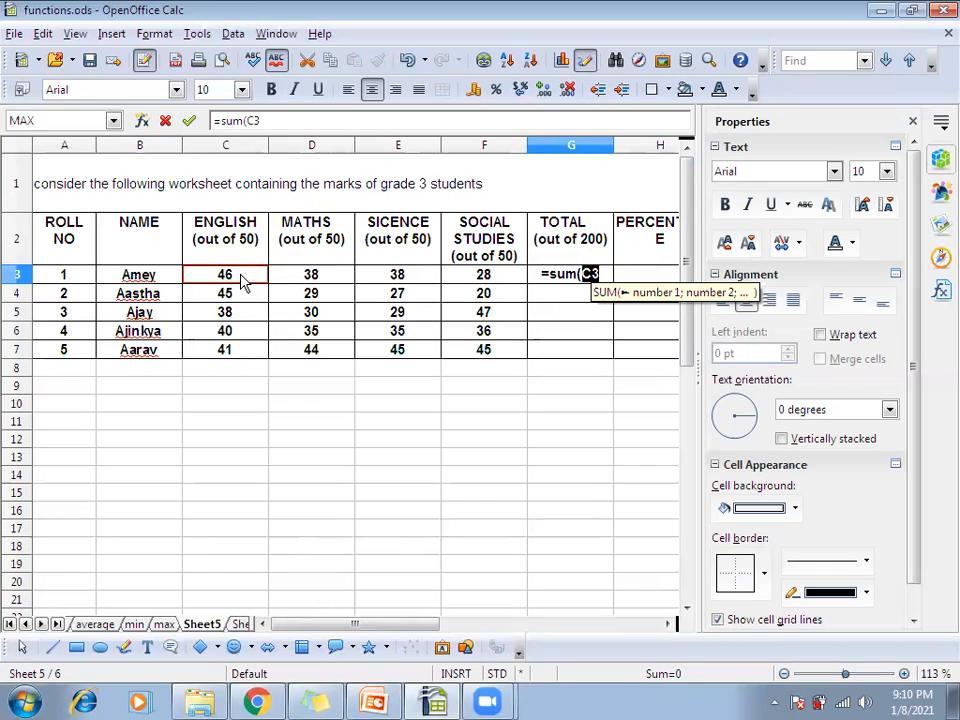
pyautogui.write(':')
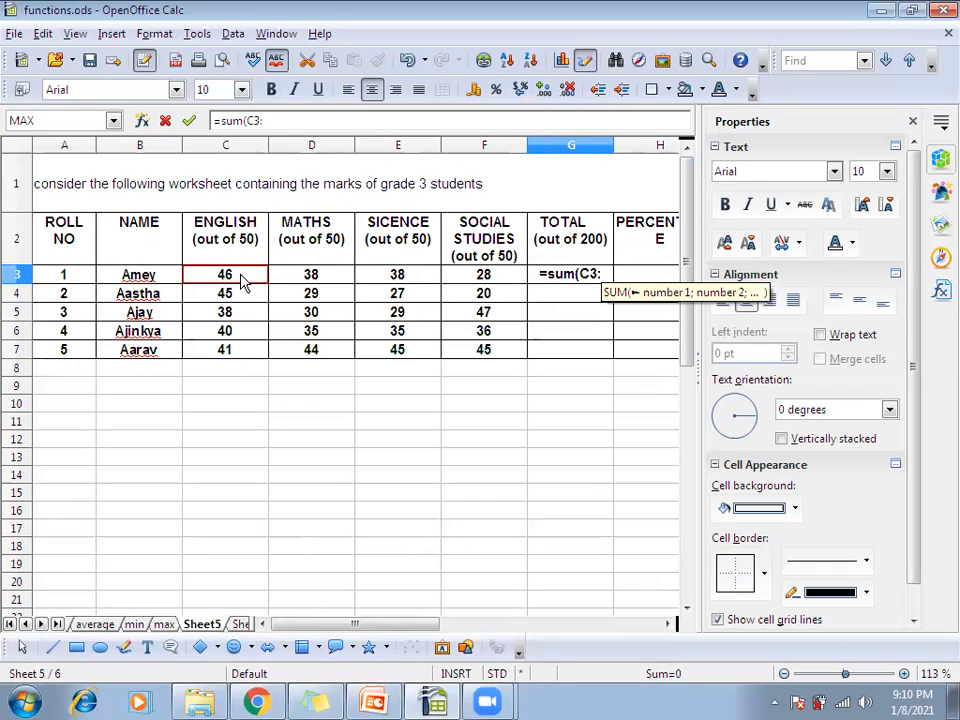
pyautogui.click(505, 282)
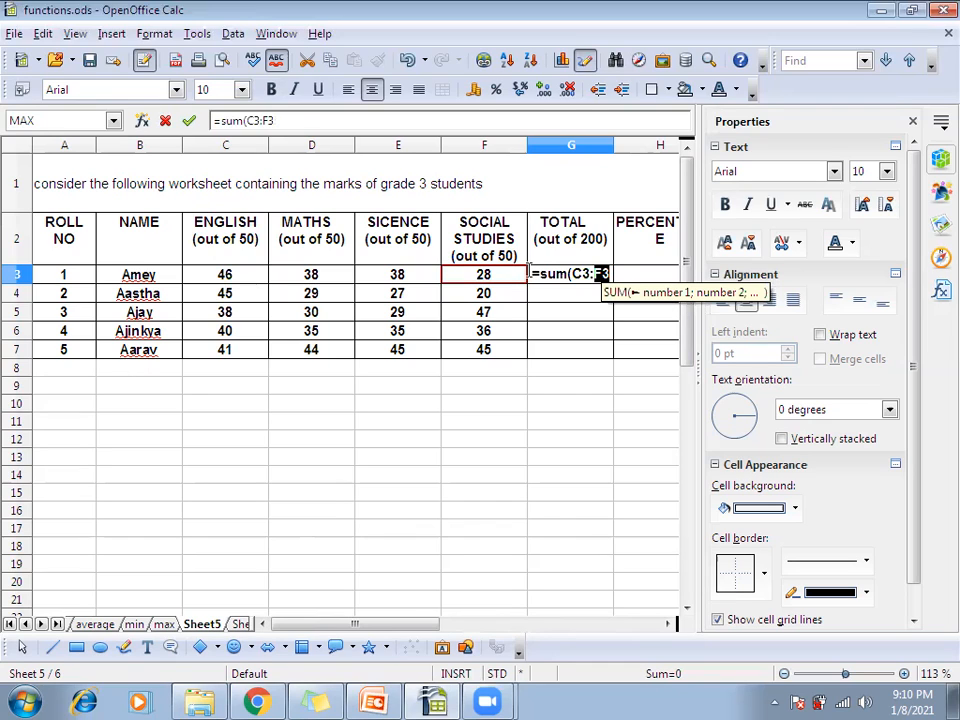
pyautogui.write(')')
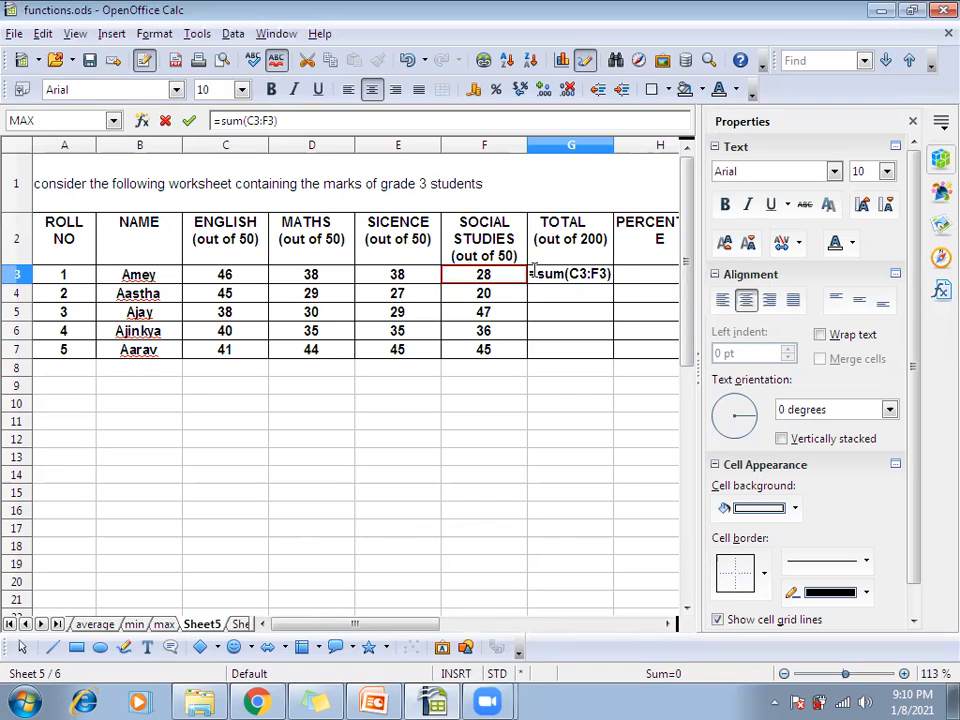
pyautogui.press('Return')
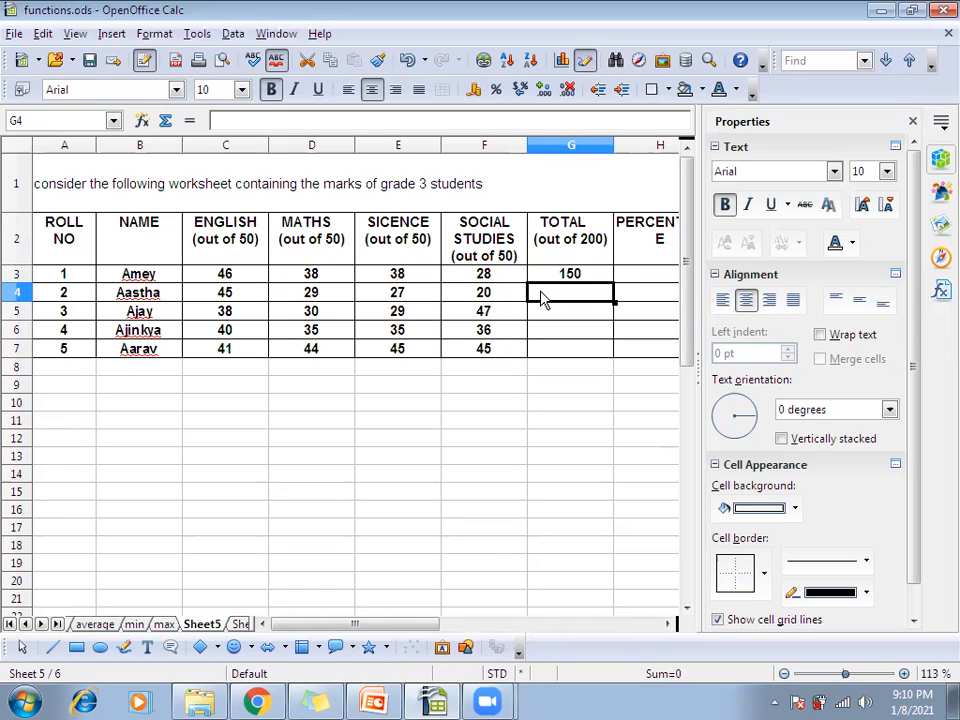
# Calculate the second student's total marks in G4 with the formula =sum(C4:F4)
pyautogui.write('=s')
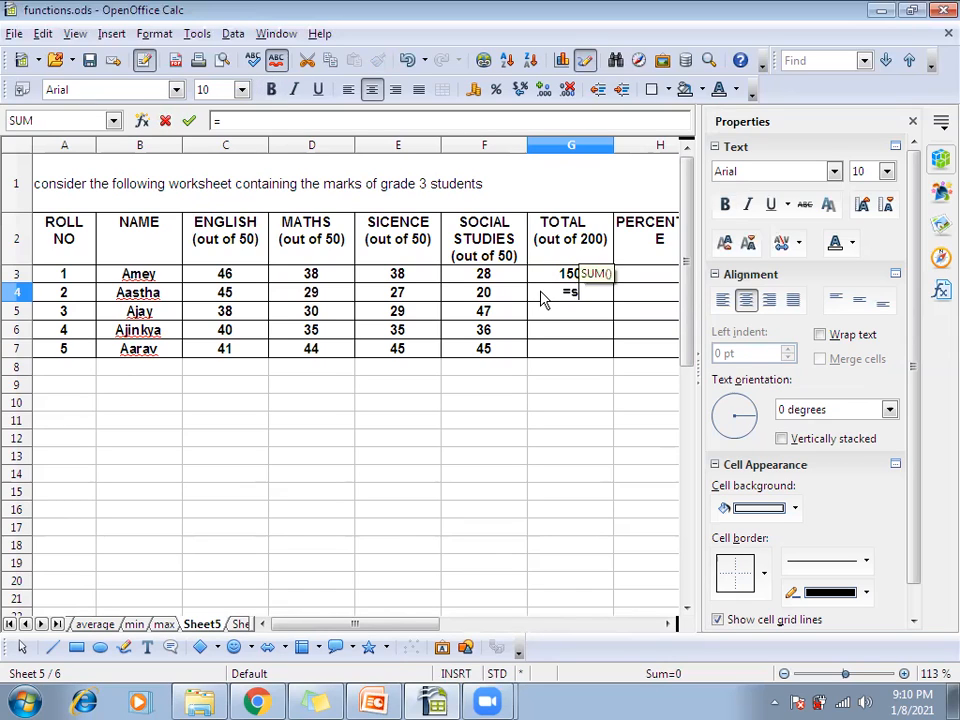
pyautogui.write('um(')
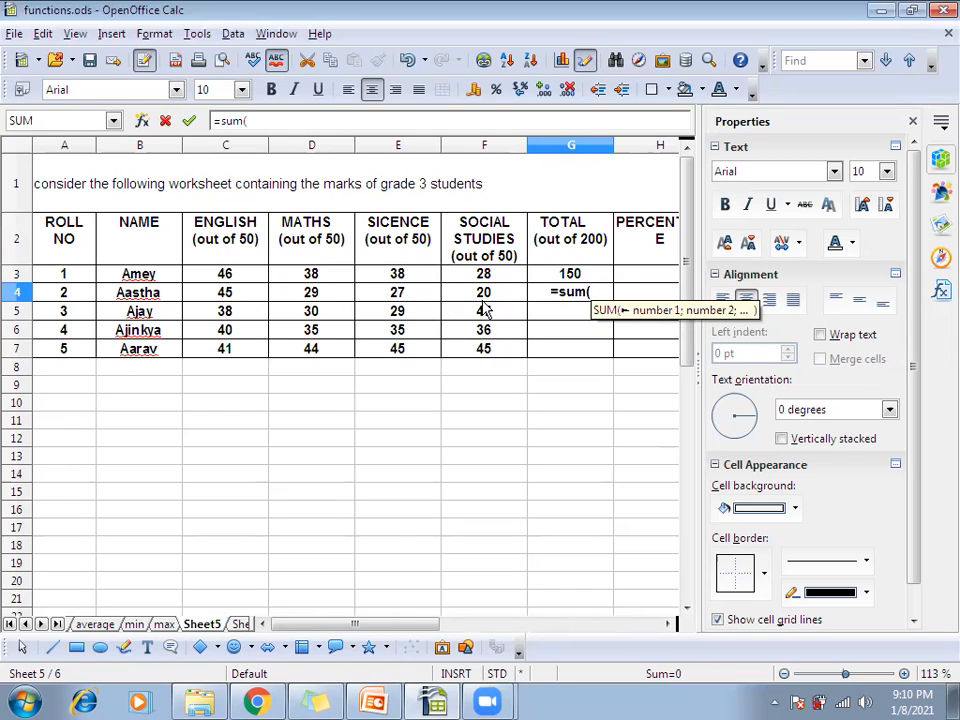
pyautogui.click(237, 295)
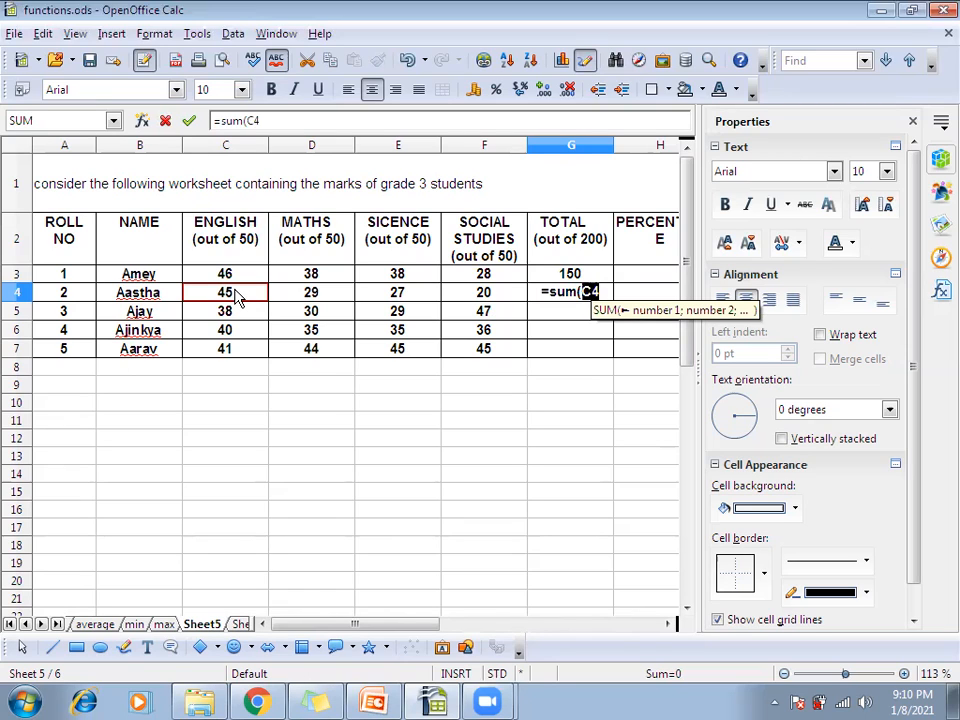
pyautogui.write(':')
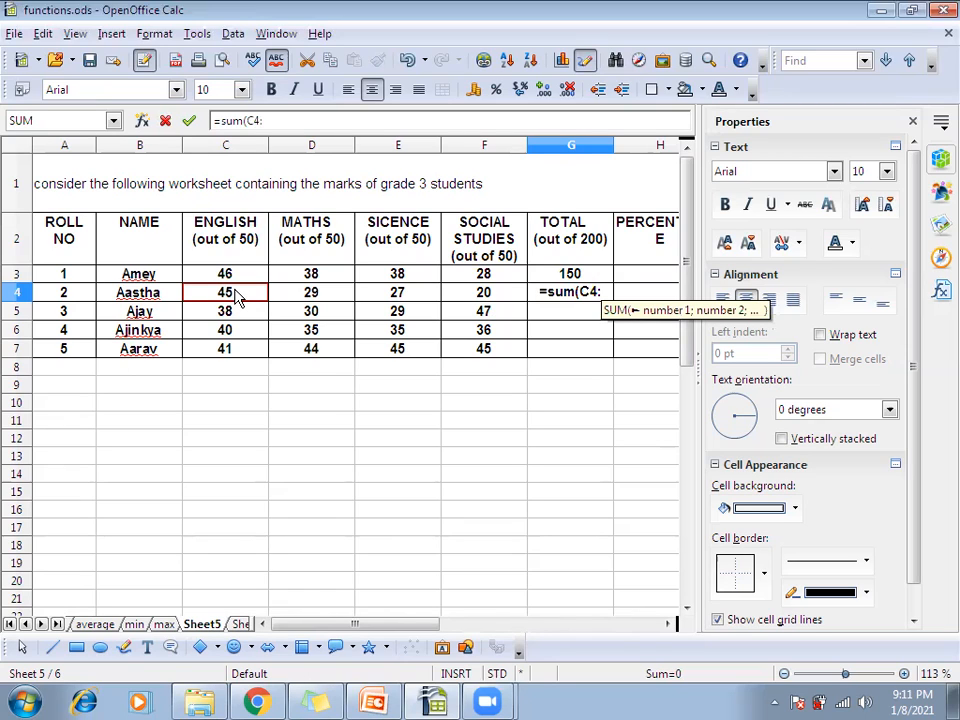
pyautogui.click(467, 300)
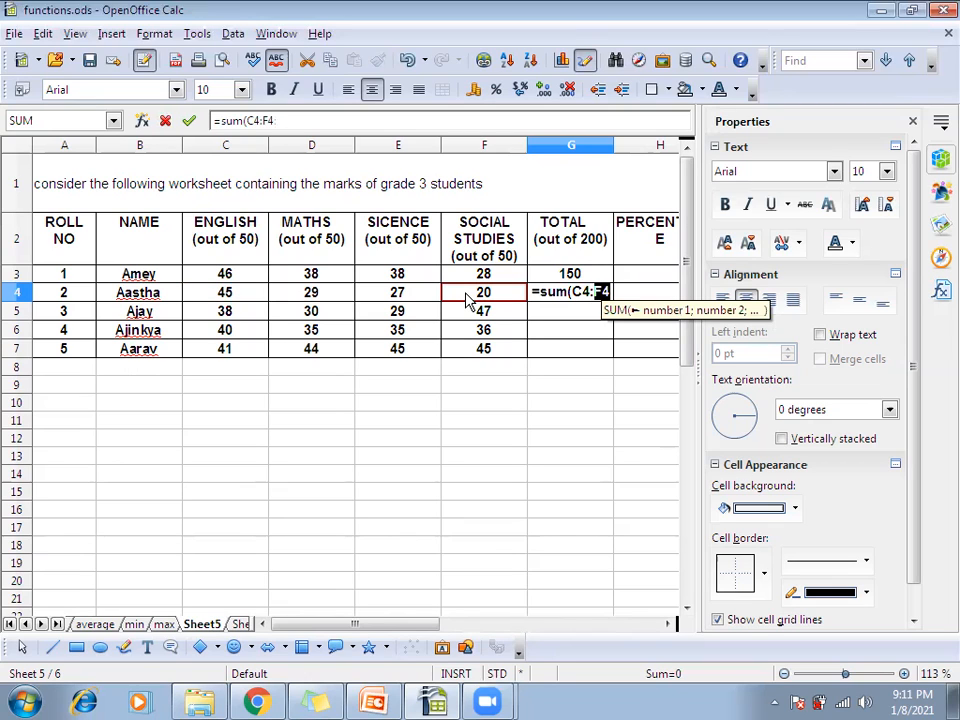
pyautogui.write(')')
pyautogui.press('Return')
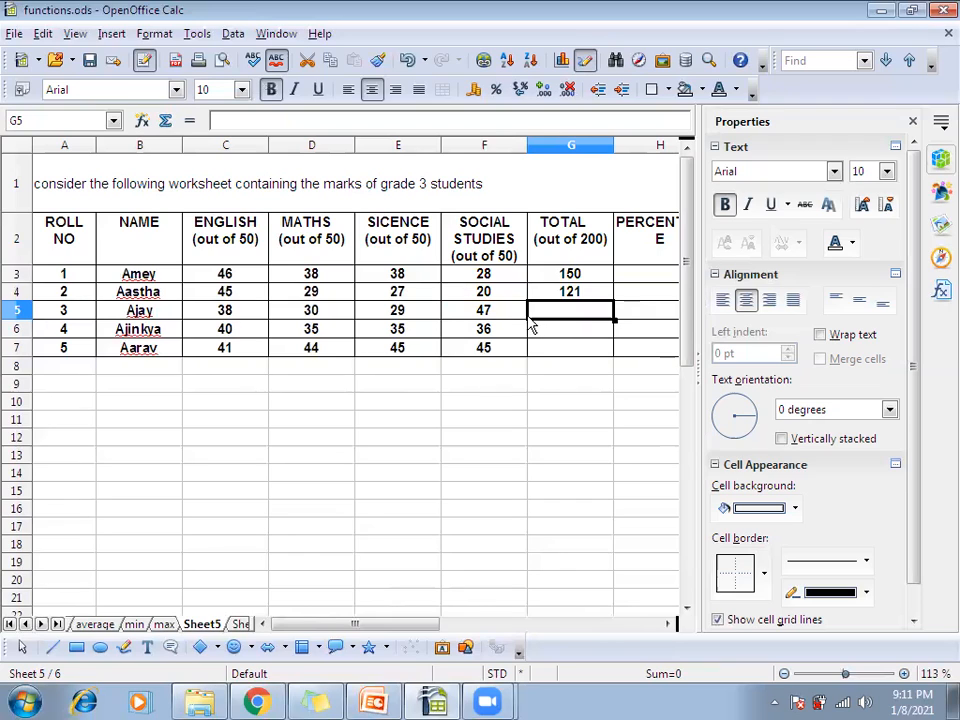
# Fill the total formula from G4 down through G7 and check the copied formula in G5
pyautogui.click(595, 292)
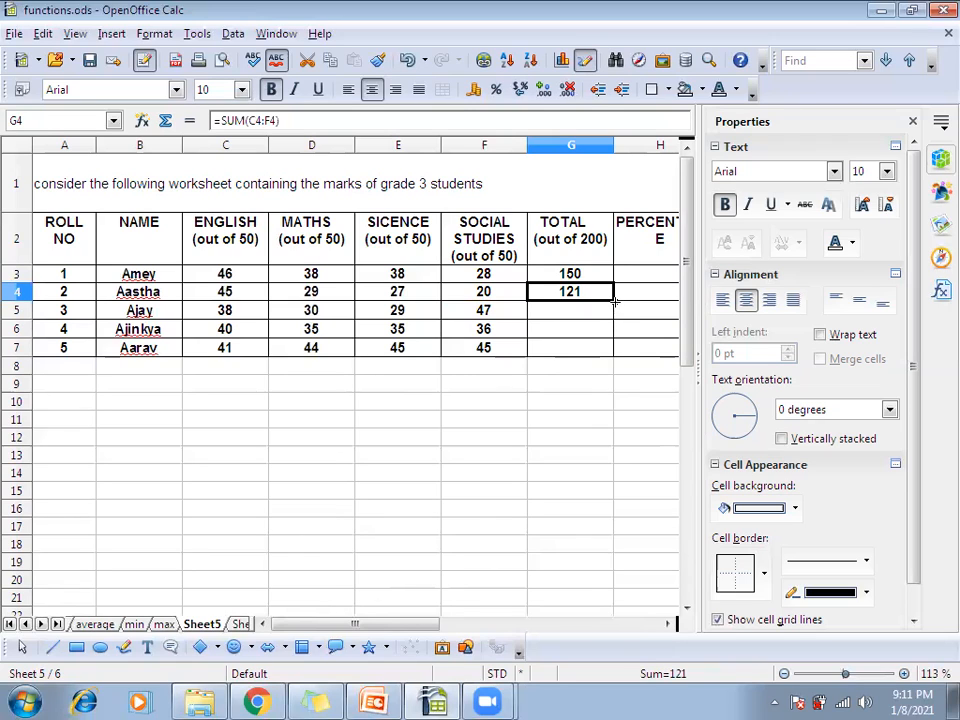
pyautogui.moveTo(614, 300); pyautogui.dragTo(614, 350)
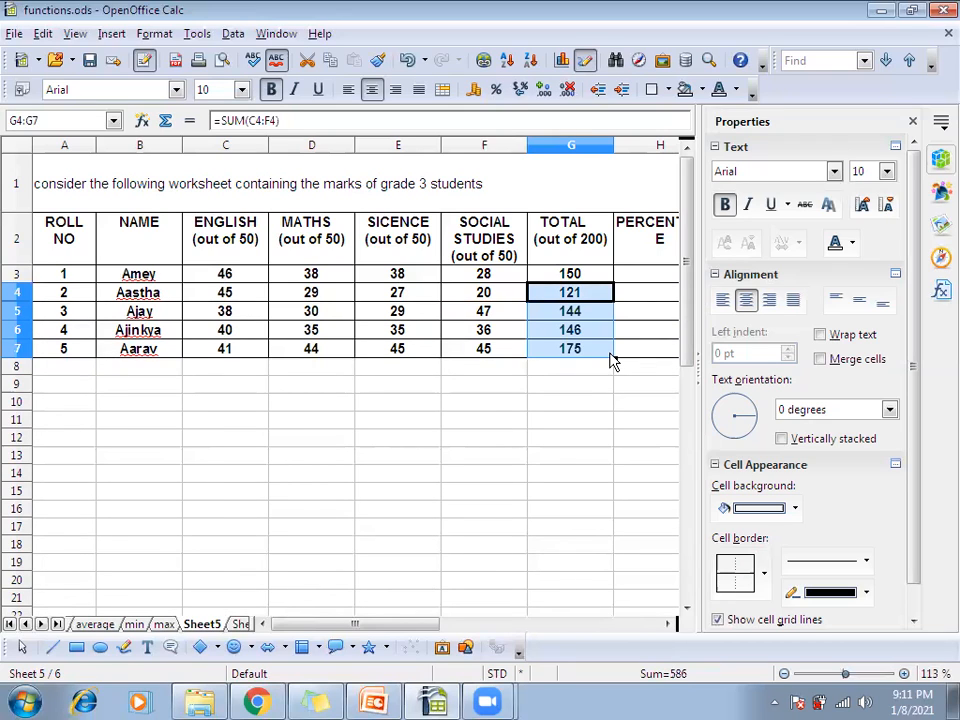
pyautogui.click(569, 316)
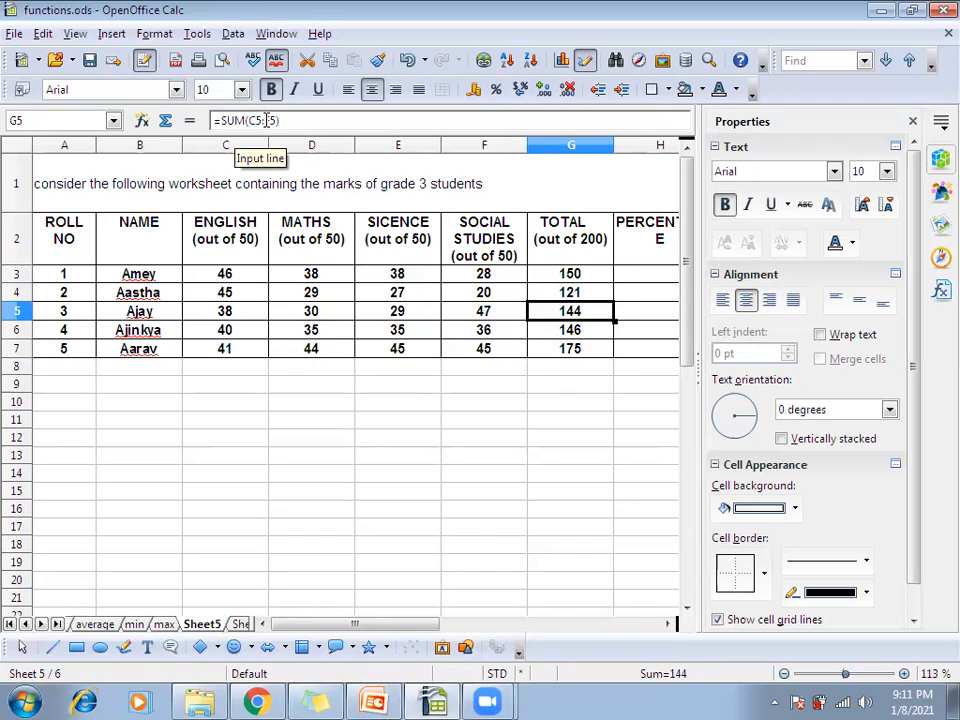
# Calculate the first student's percentage in H3 with the formula =G3/200*100
pyautogui.click(649, 280)
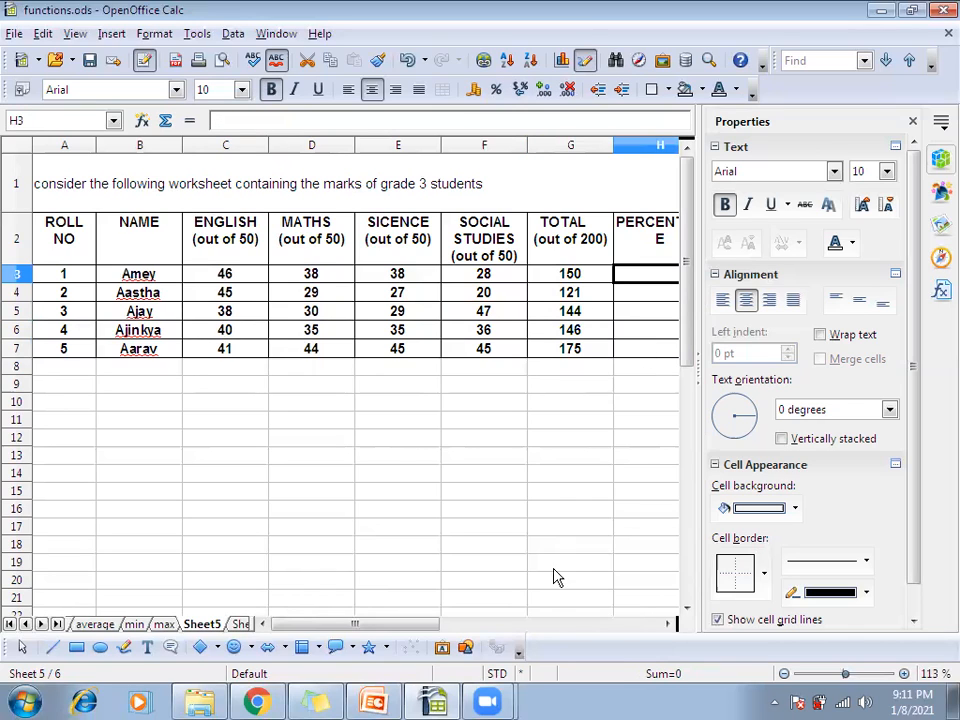
pyautogui.click(668, 624)
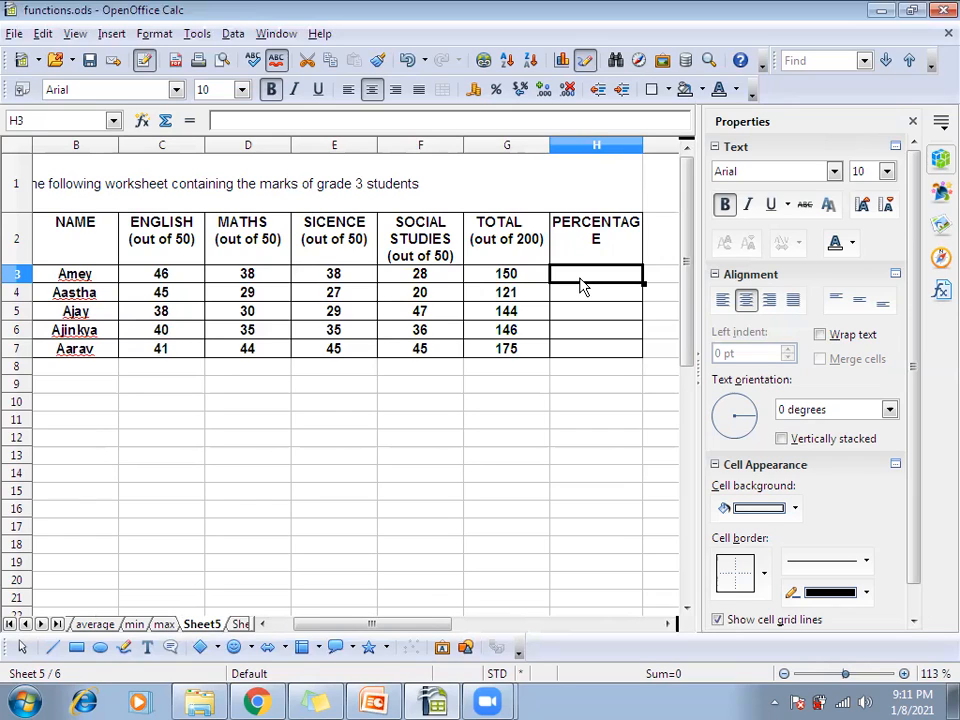
pyautogui.write('=')
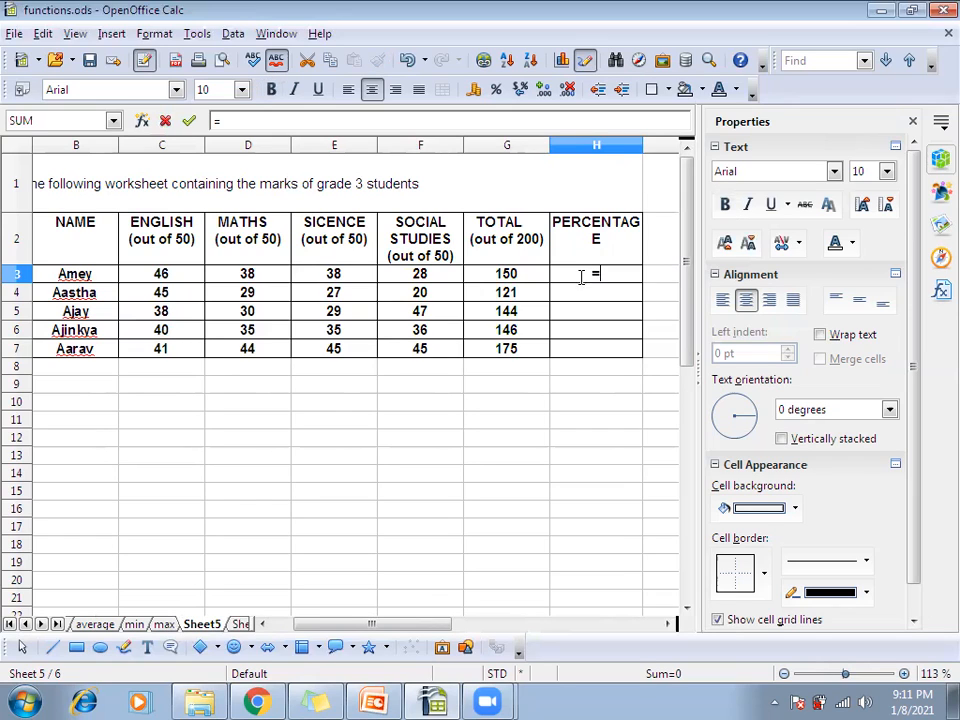
pyautogui.click(528, 282)
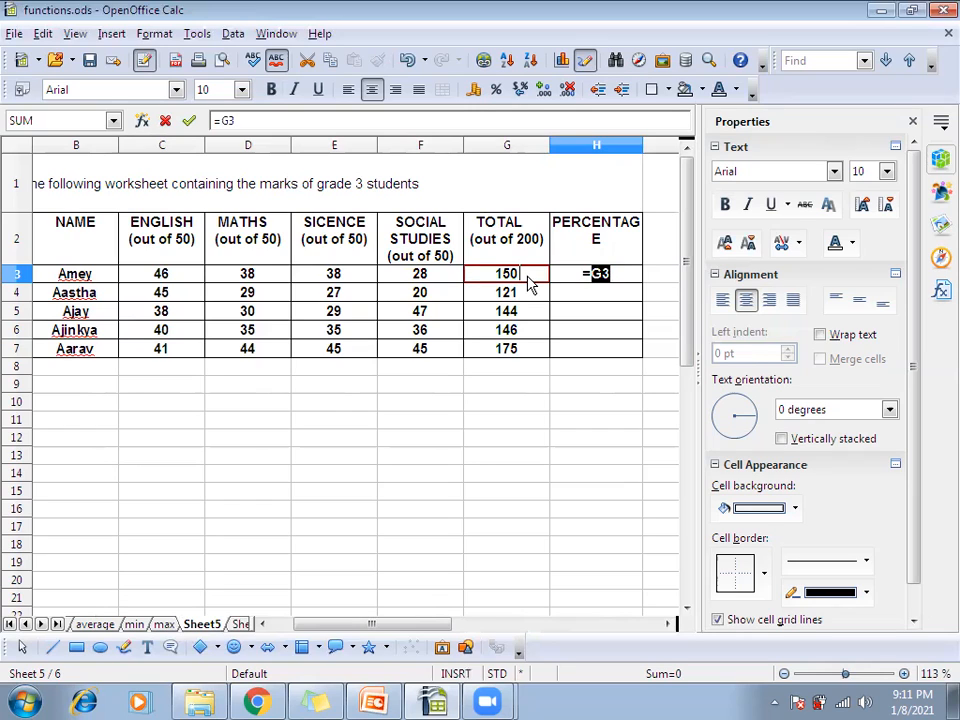
pyautogui.write('/200')
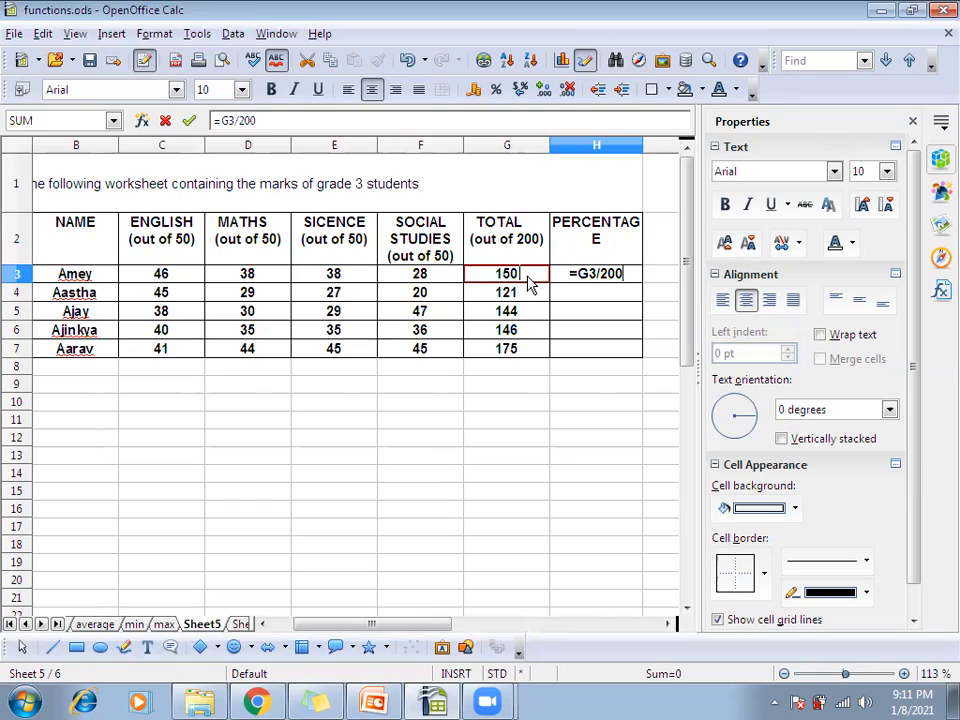
pyautogui.press('BackSpace')
pyautogui.press('BackSpace')
pyautogui.write('00*100')
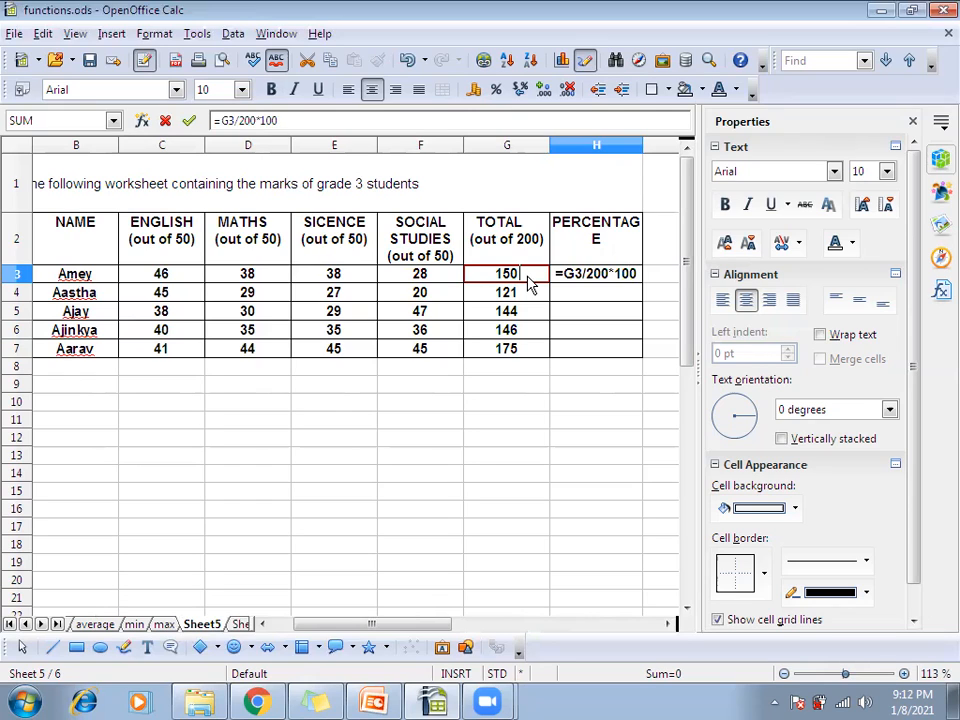
pyautogui.press('Return')
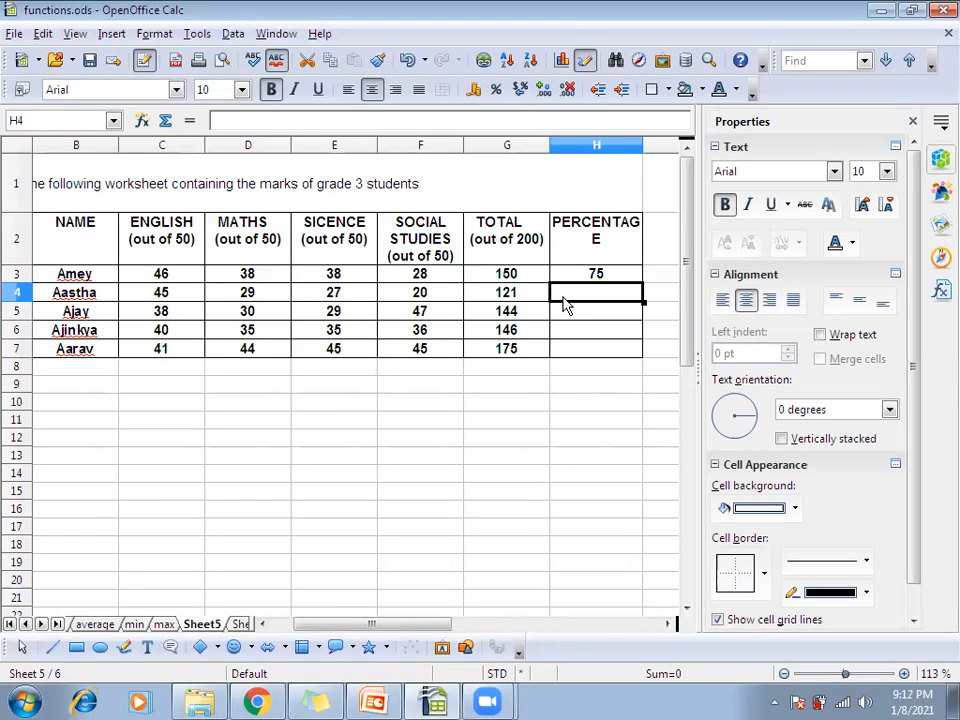
# Calculate the second student's percentage in H4 with the formula =G4/200*100
pyautogui.write('=')
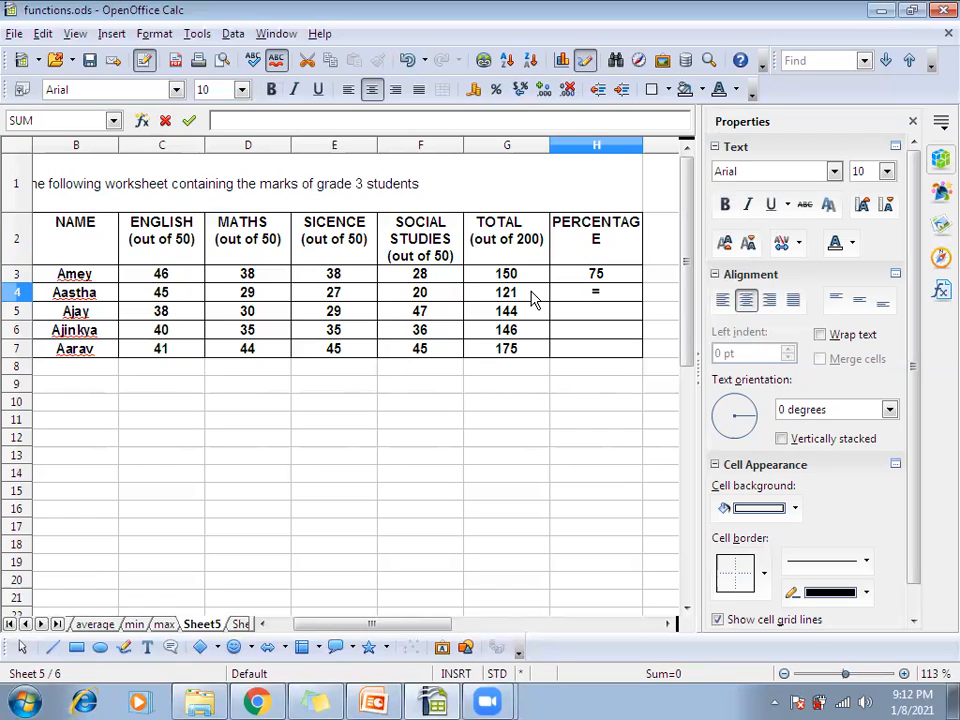
pyautogui.click(532, 298)
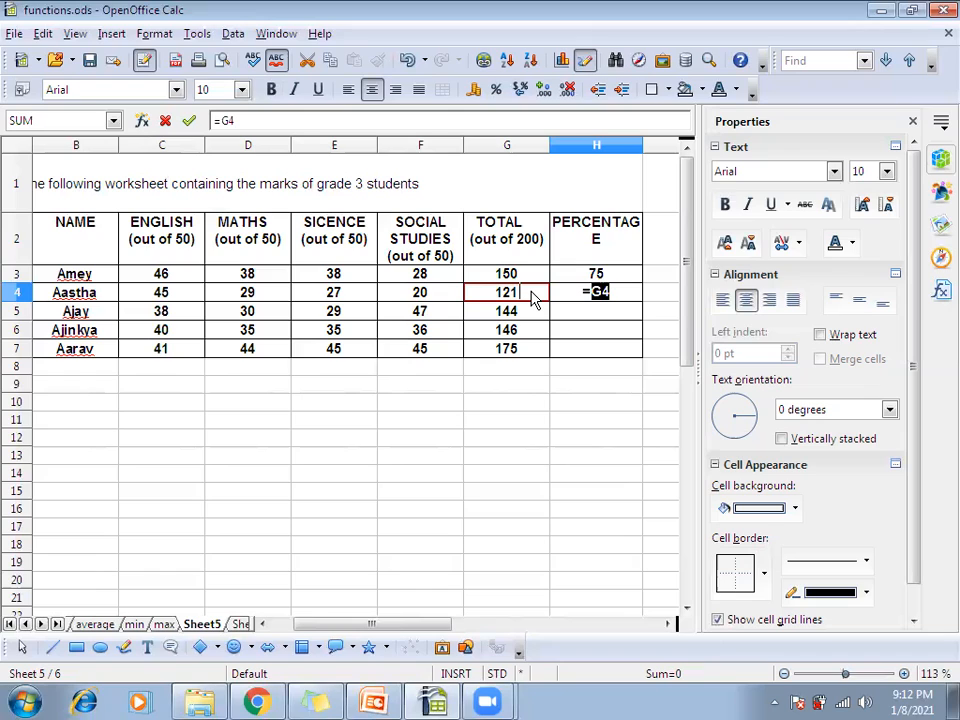
pyautogui.write('/200')
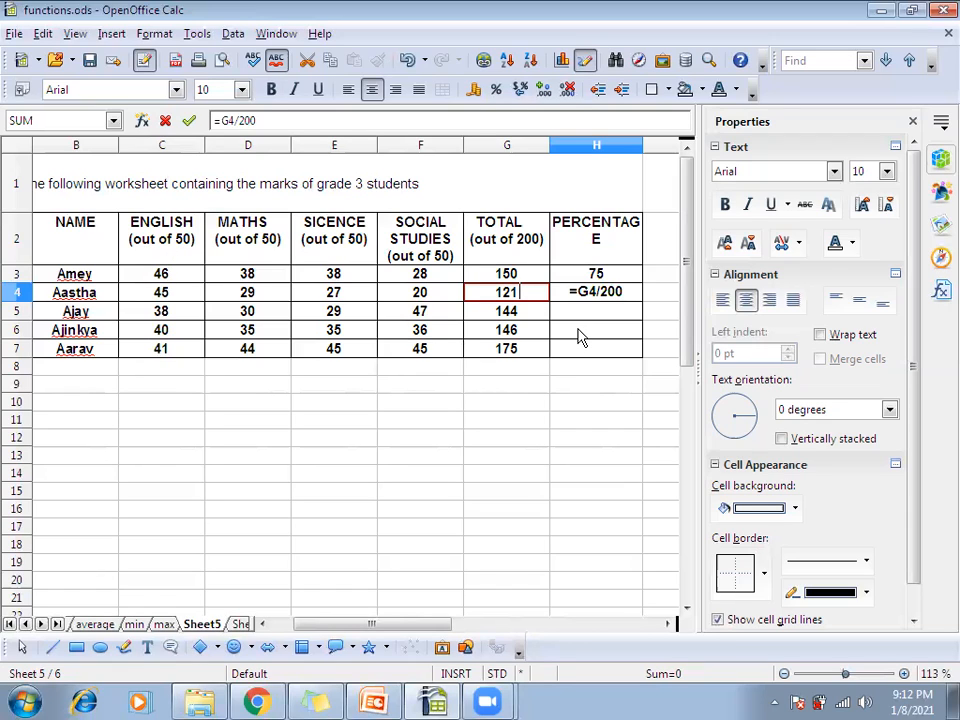
pyautogui.write('*100')
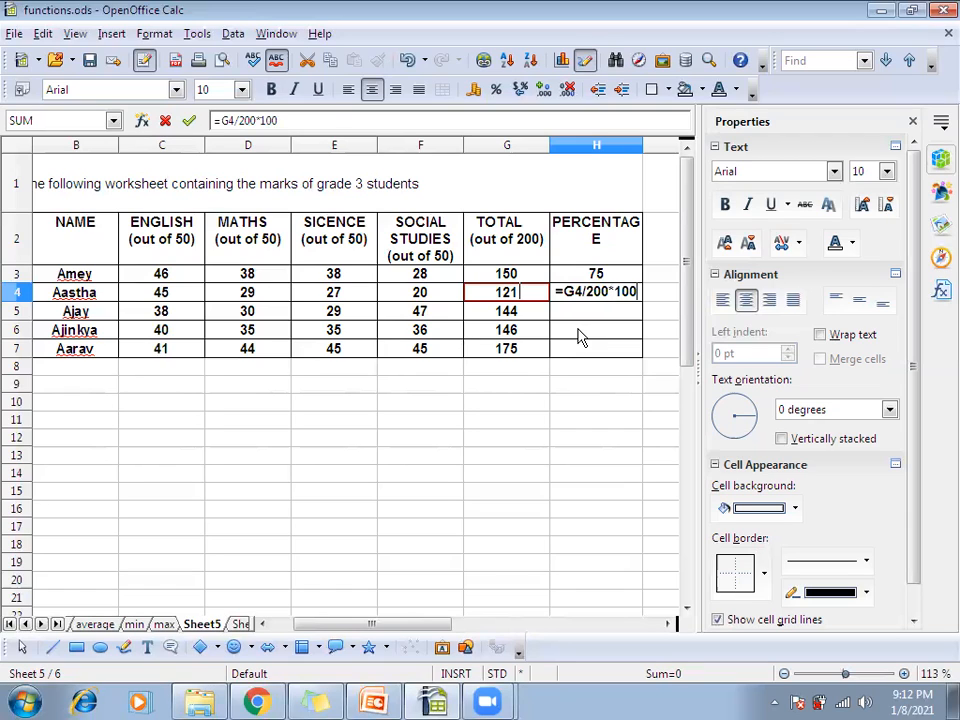
pyautogui.press('Return')
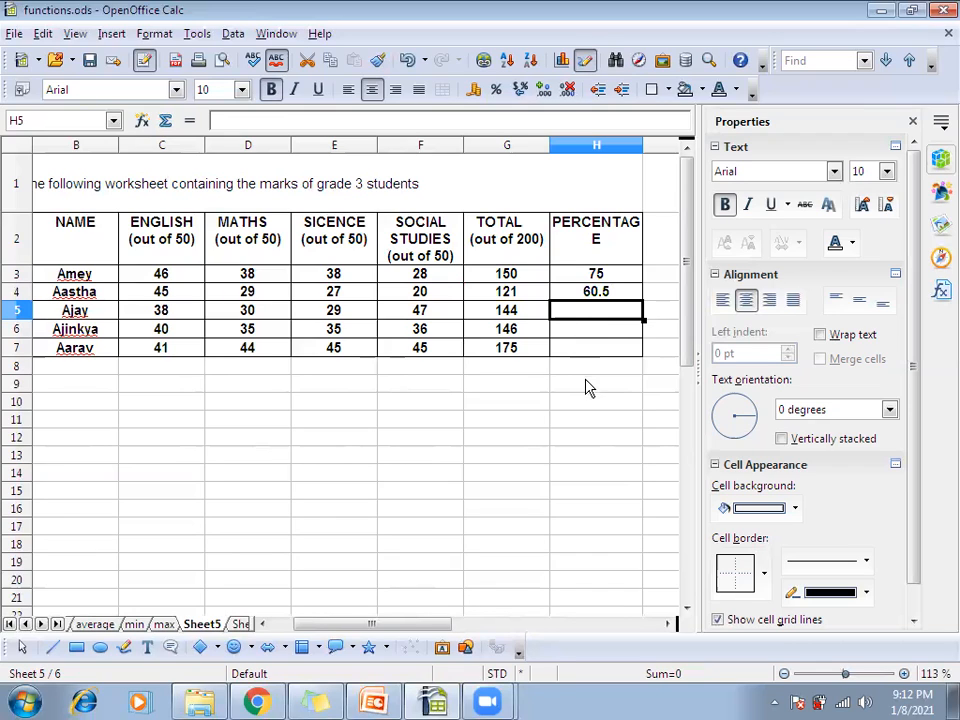
# Fill the percentage formula from H4 down through H7
pyautogui.click(615, 295)
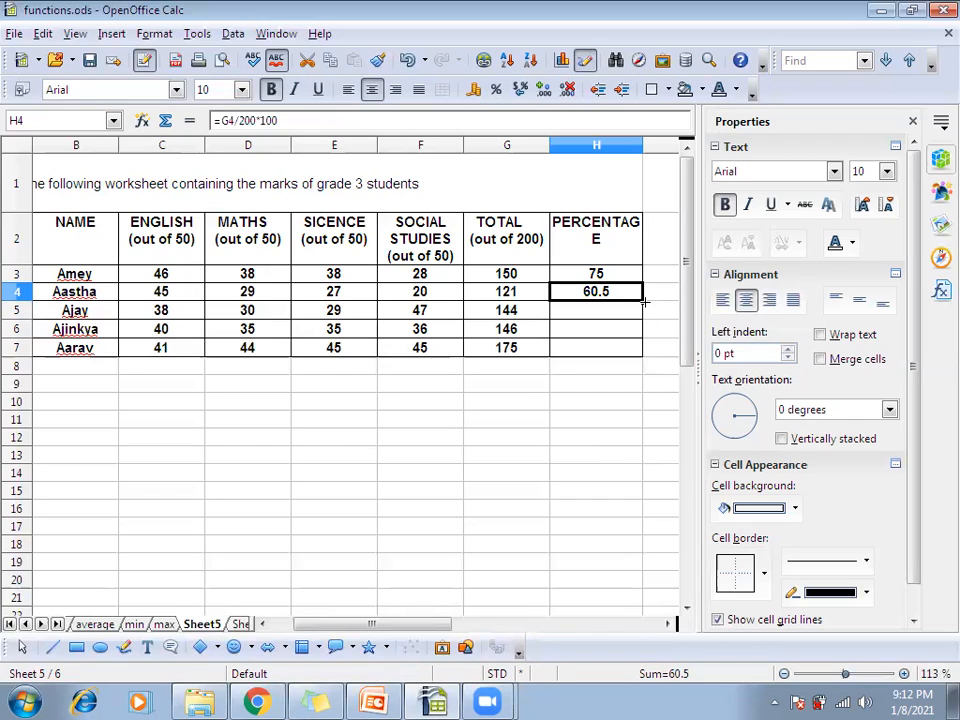
pyautogui.moveTo(645, 302); pyautogui.dragTo(645, 365)
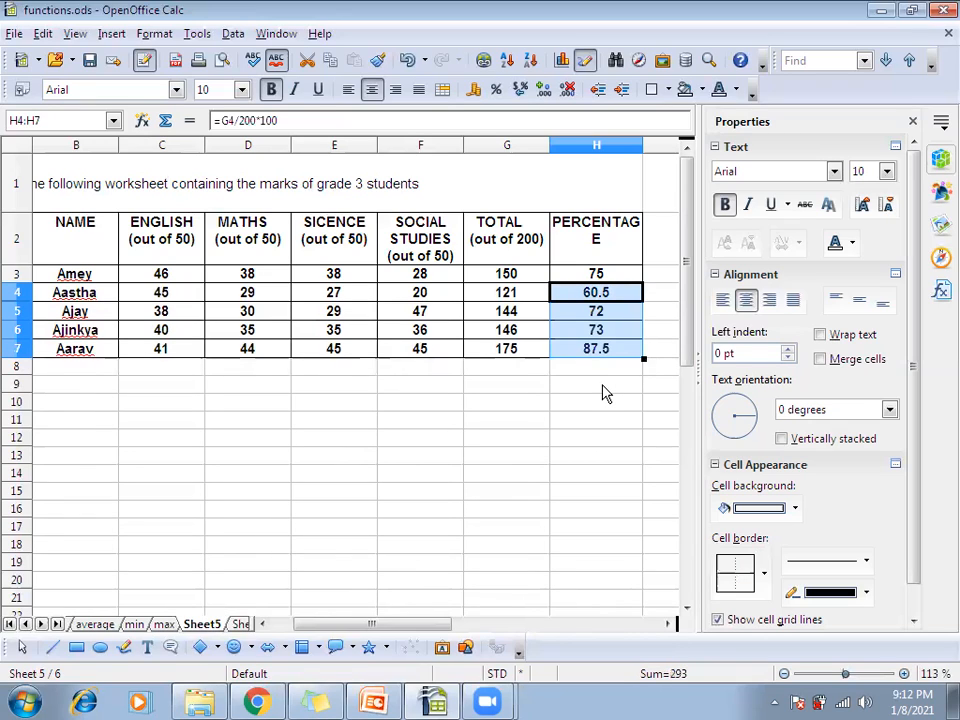
# On Sheet6, set the table headings in A2:C2 to font size 14 and bold
pyautogui.click(241, 626)
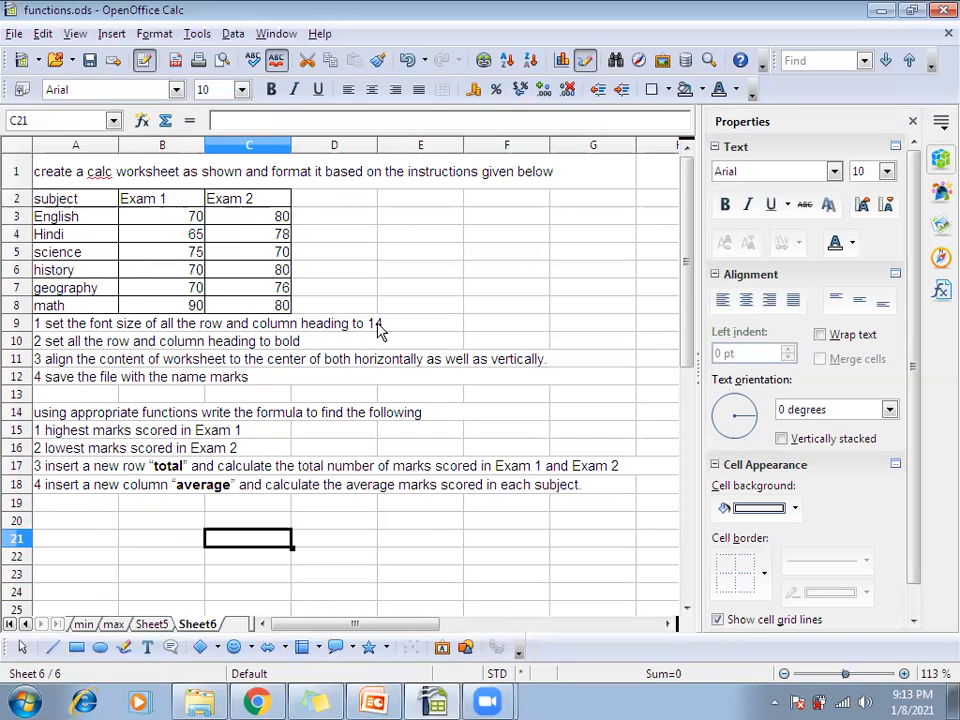
pyautogui.click(73, 203)
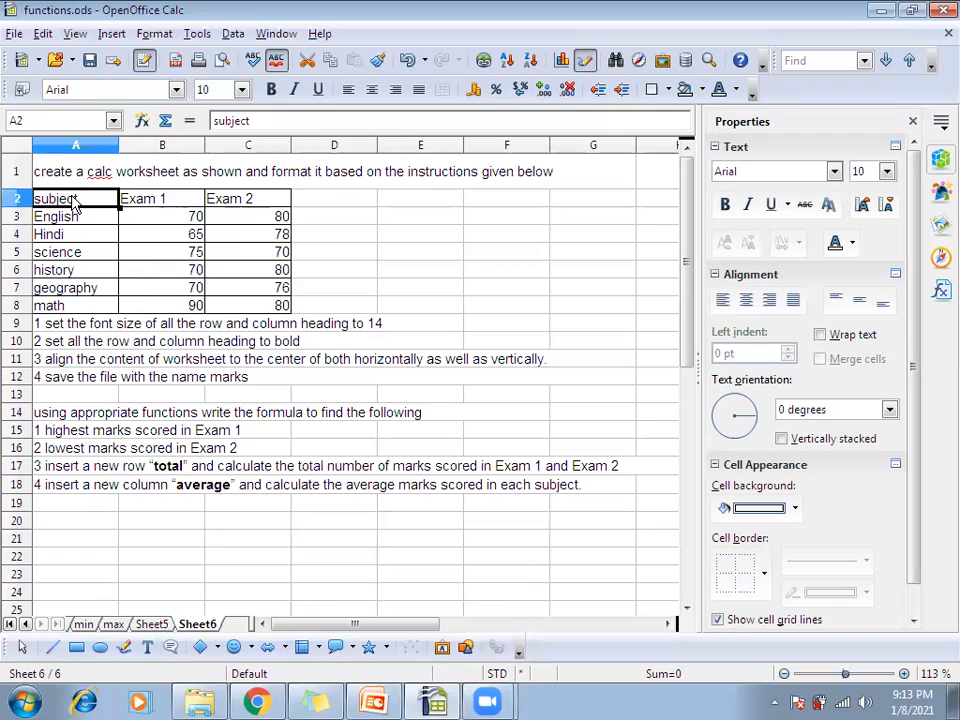
pyautogui.hotkey('shift', 'Right')
pyautogui.hotkey('shift', 'Right')
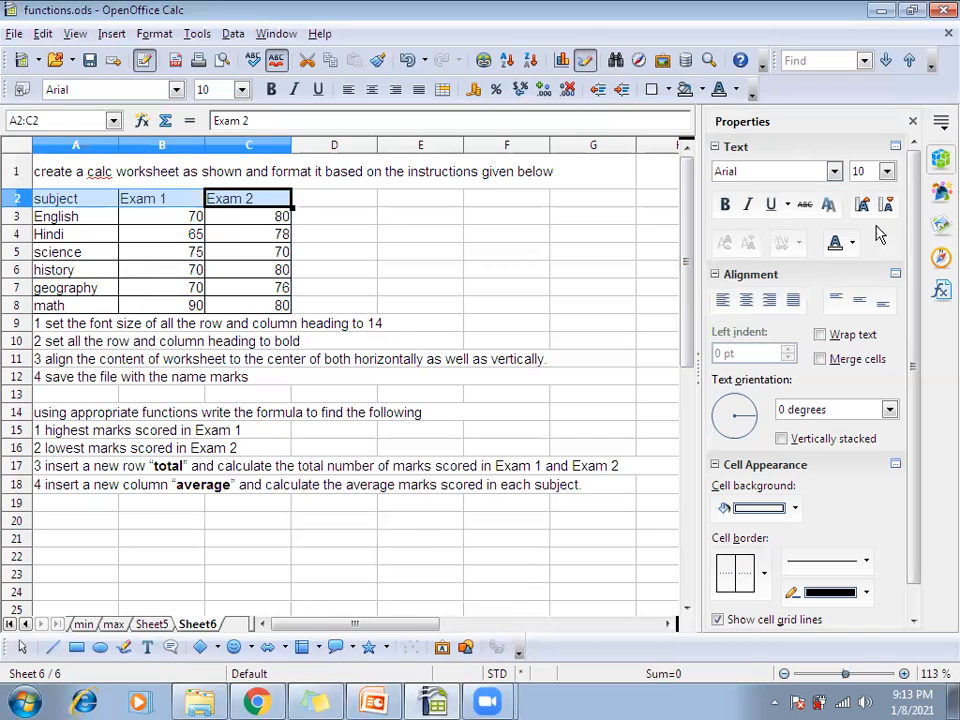
pyautogui.click(888, 174)
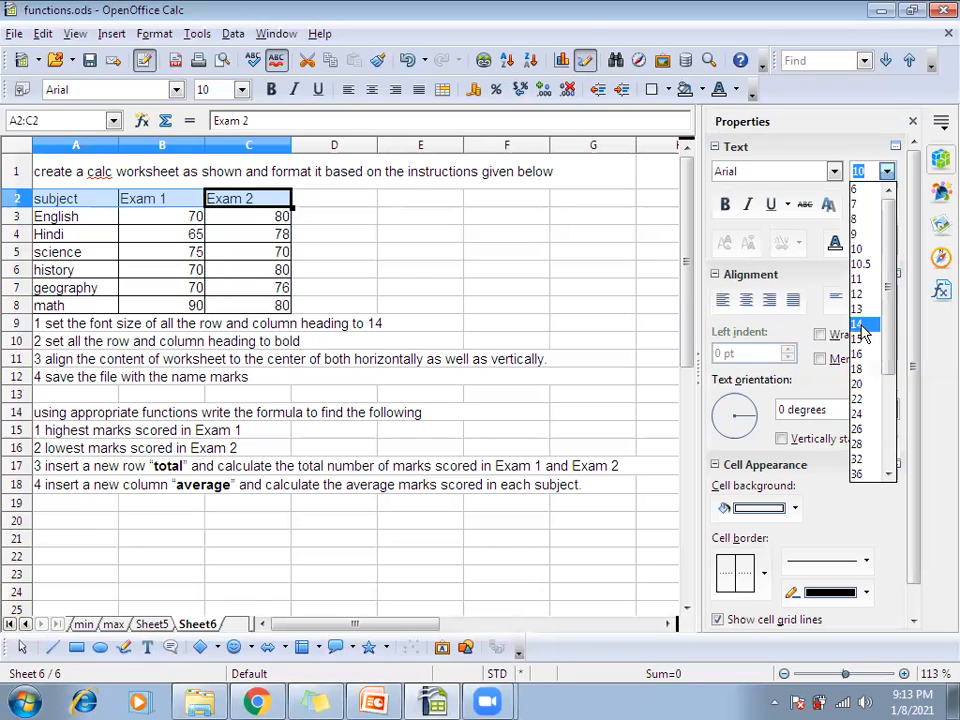
pyautogui.click(860, 324)
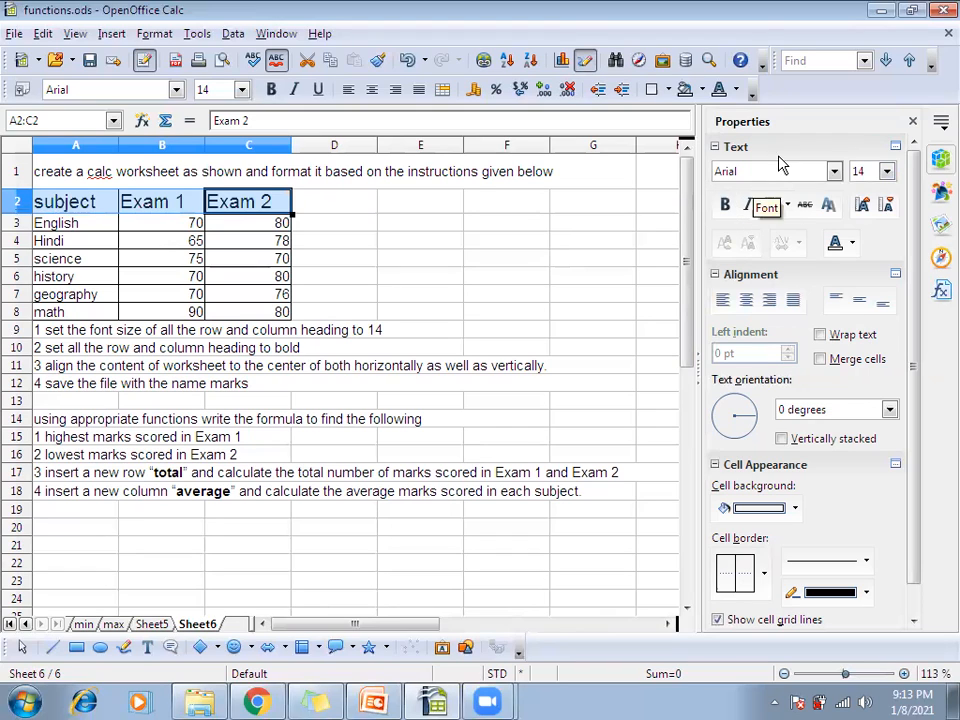
pyautogui.click(727, 205)
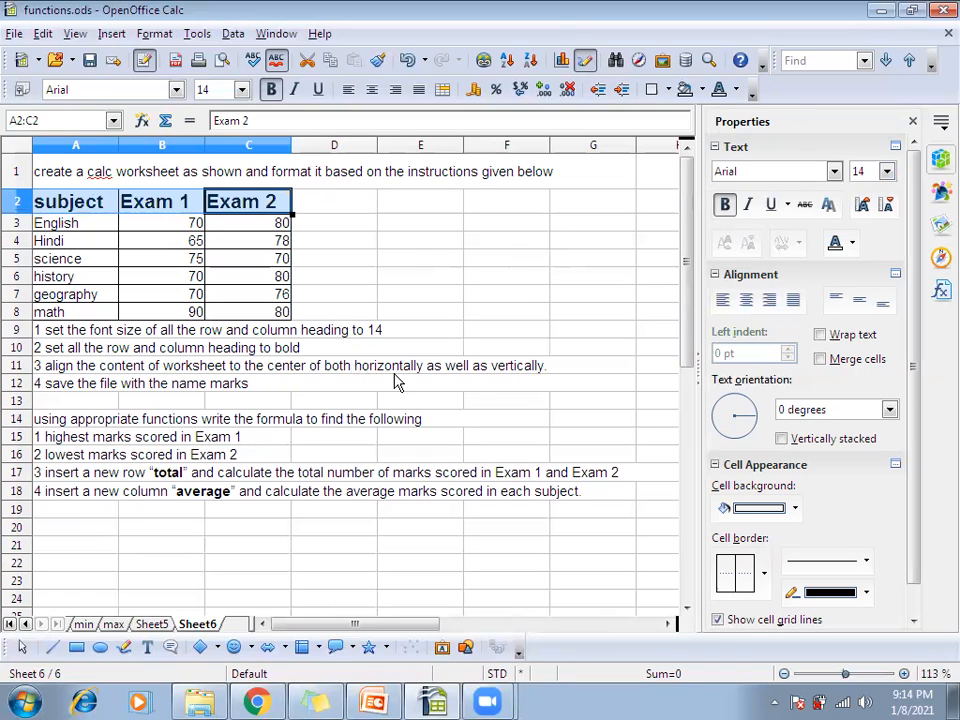
# Center the contents of the marks table A2:C8 both horizontally and vertically
pyautogui.click(52, 205)
pyautogui.hotkey('shift', 'Right')
pyautogui.hotkey('shift', 'Right')
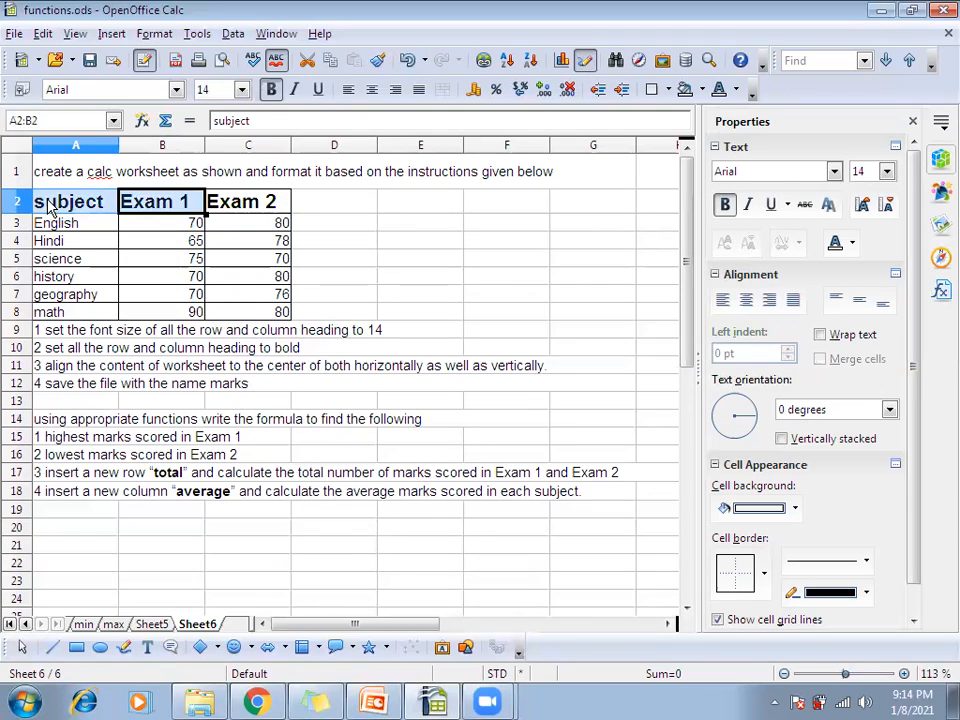
pyautogui.hotkey('shift', 'Down')
pyautogui.hotkey('shift', 'Down')
pyautogui.hotkey('shift', 'Down')
pyautogui.hotkey('shift', 'Down')
pyautogui.hotkey('shift', 'Down')
pyautogui.hotkey('shift', 'Down')
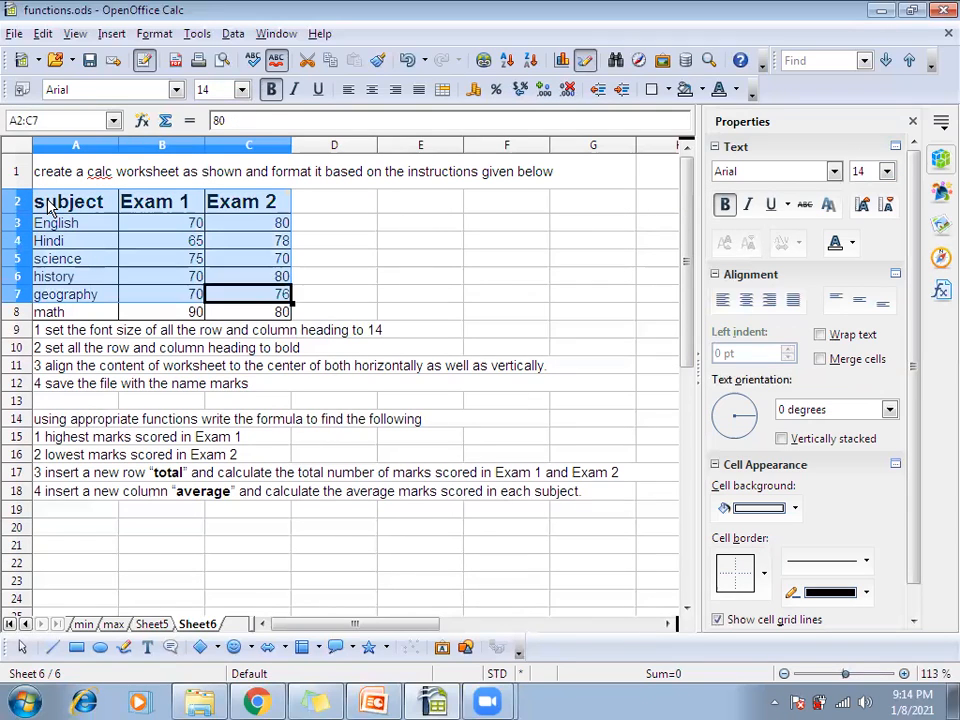
pyautogui.click(754, 303)
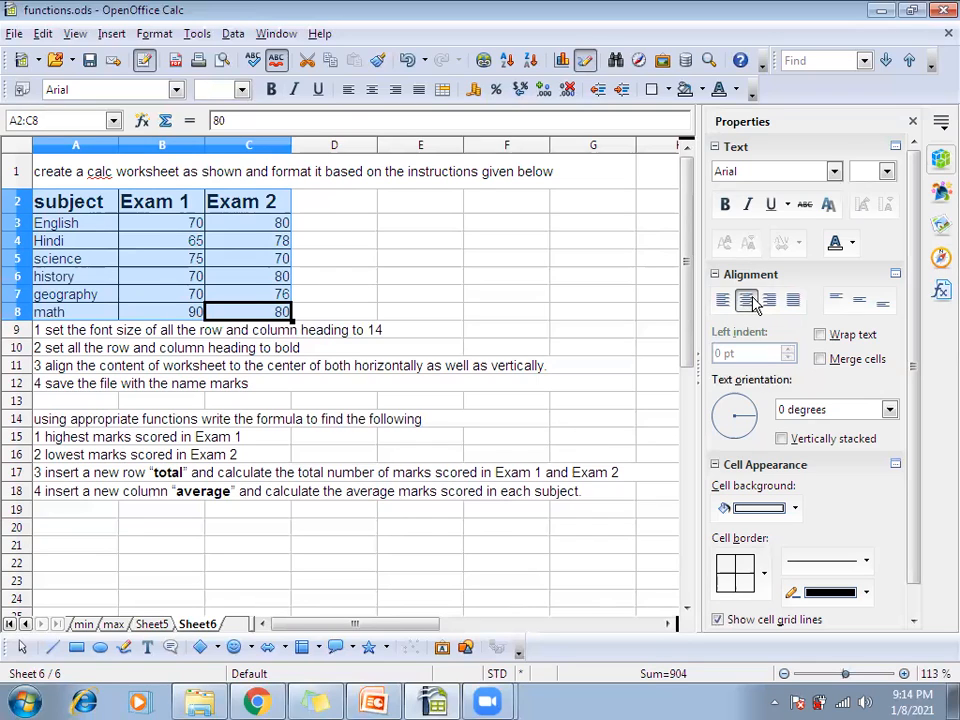
pyautogui.click(859, 304)
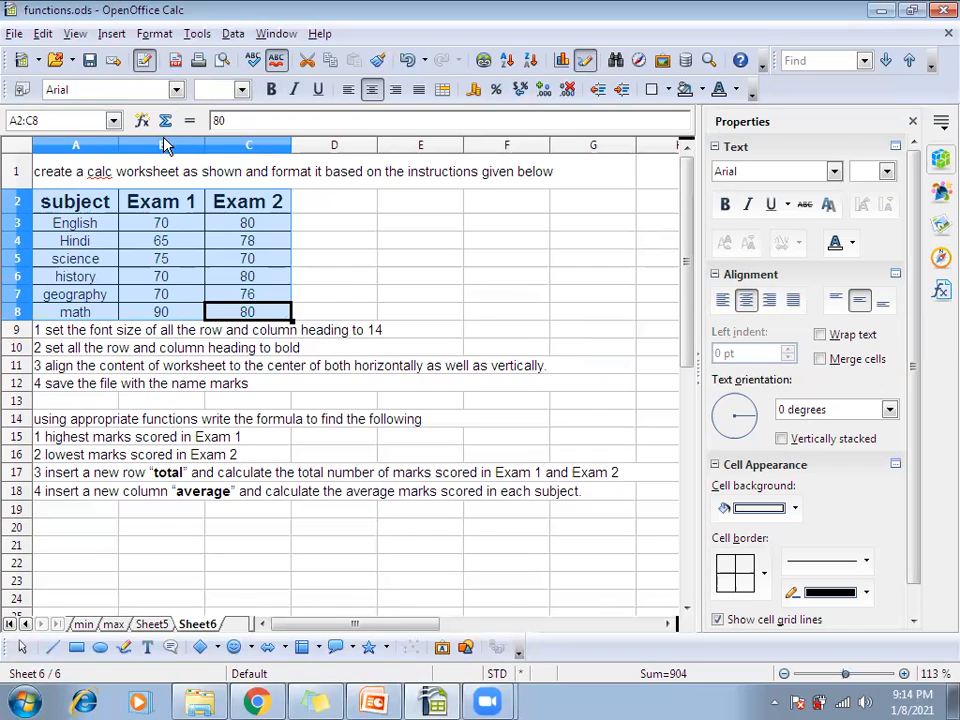
# Save the spreadsheet under the new name marks as an ODF Spreadsheet in the 6th std folder
pyautogui.click(15, 34)
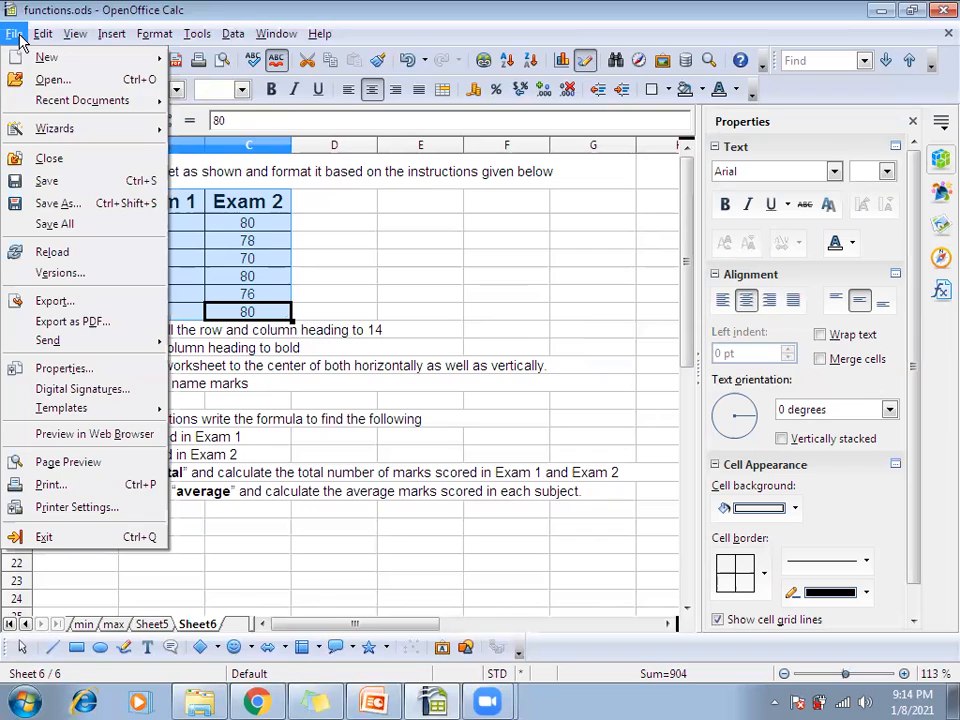
pyautogui.click(55, 204)
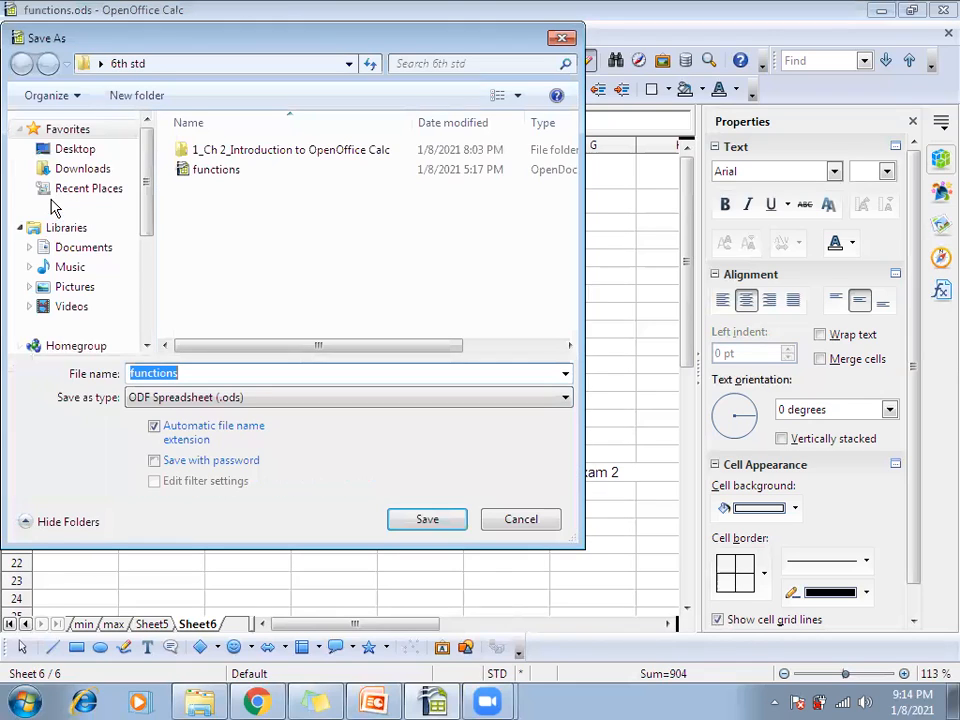
pyautogui.write('ma')
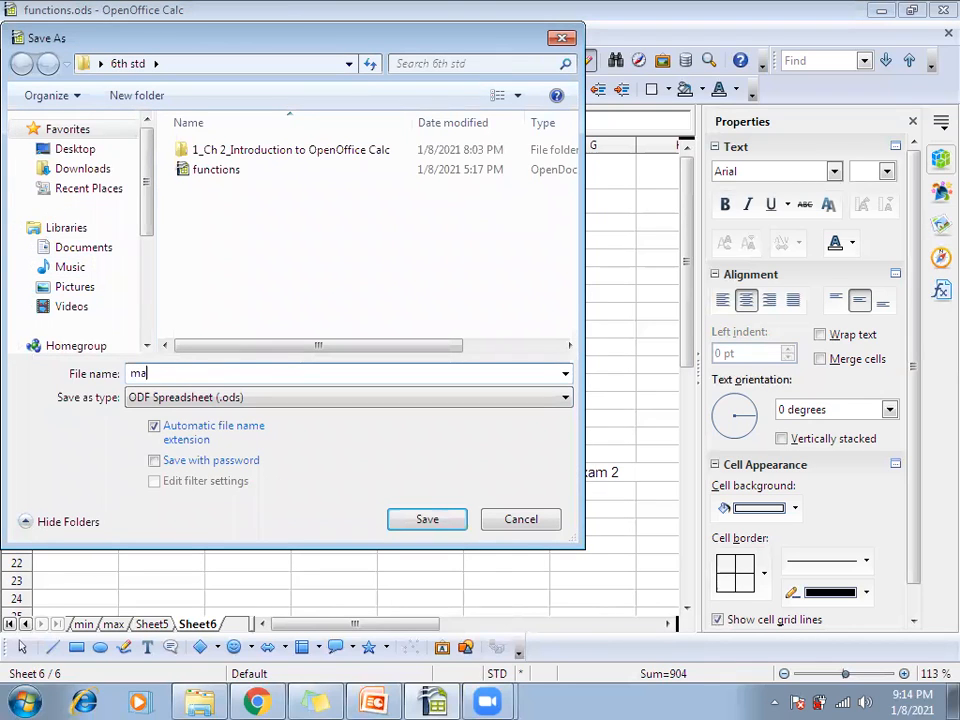
pyautogui.write('rks')
pyautogui.click(445, 522)
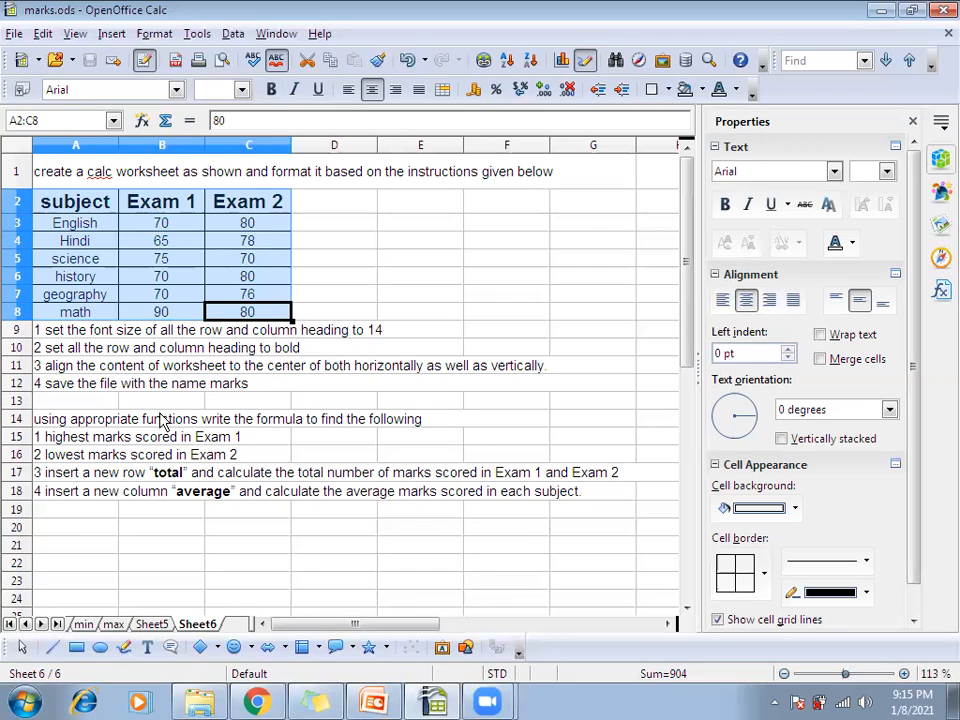
# Label B21 "highest marks" and calculate the highest Exam 1 marks in C21 with the formula =max(B3:B8)
pyautogui.click(127, 548)
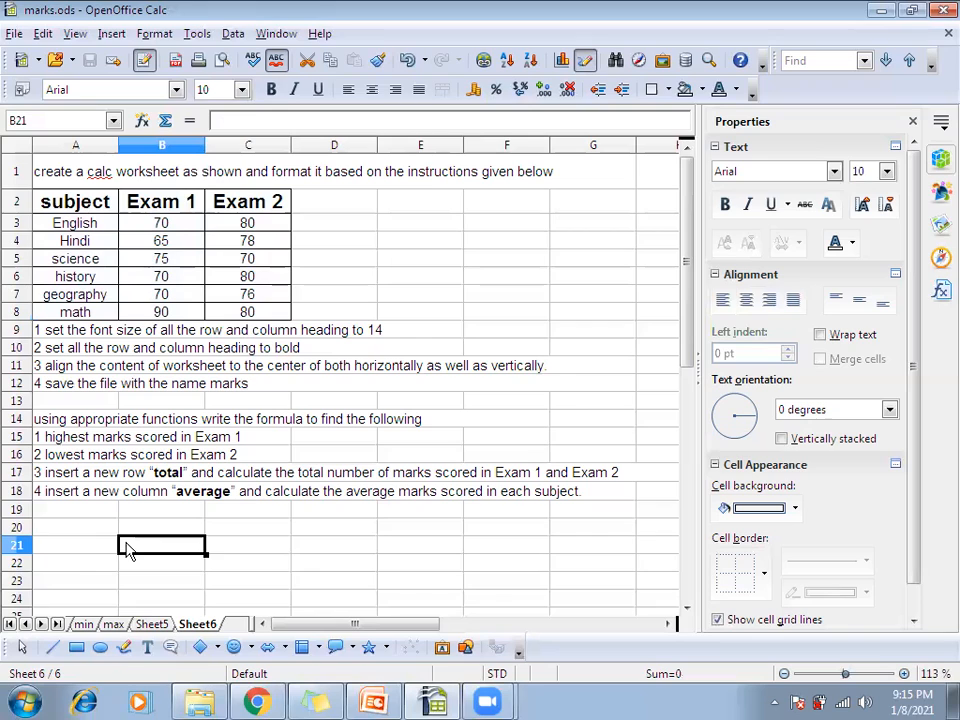
pyautogui.write('highest marks')
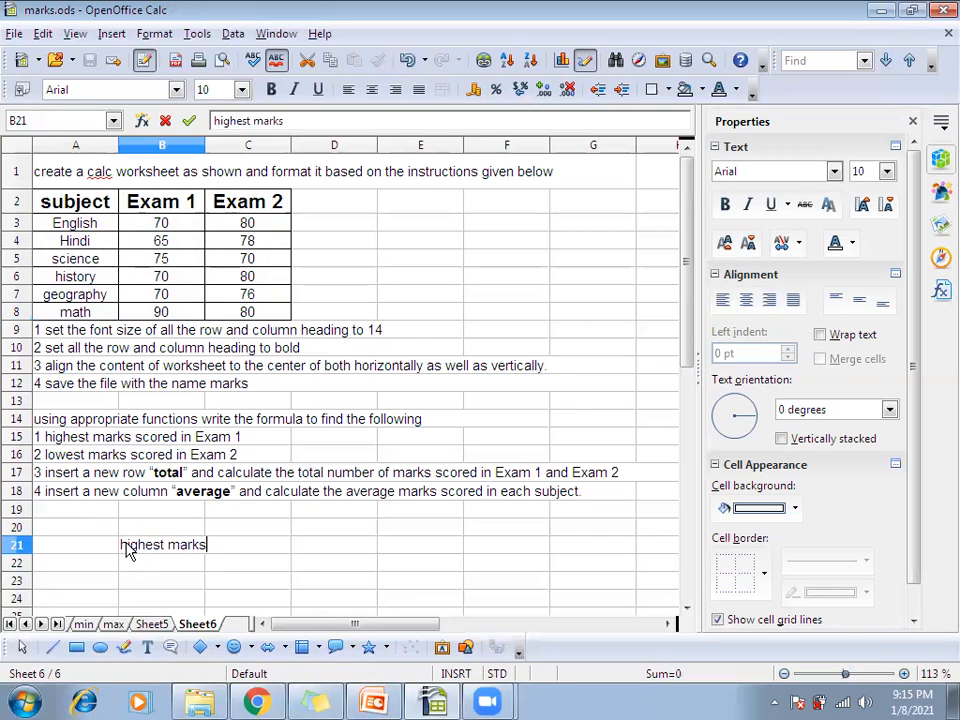
pyautogui.click(243, 547)
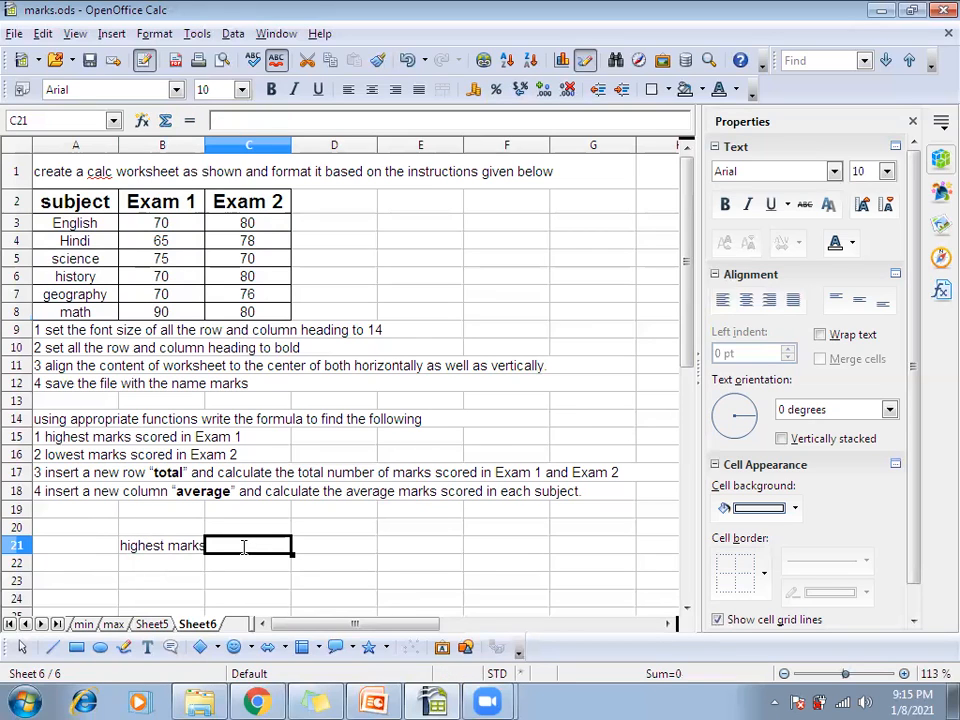
pyautogui.write('=')
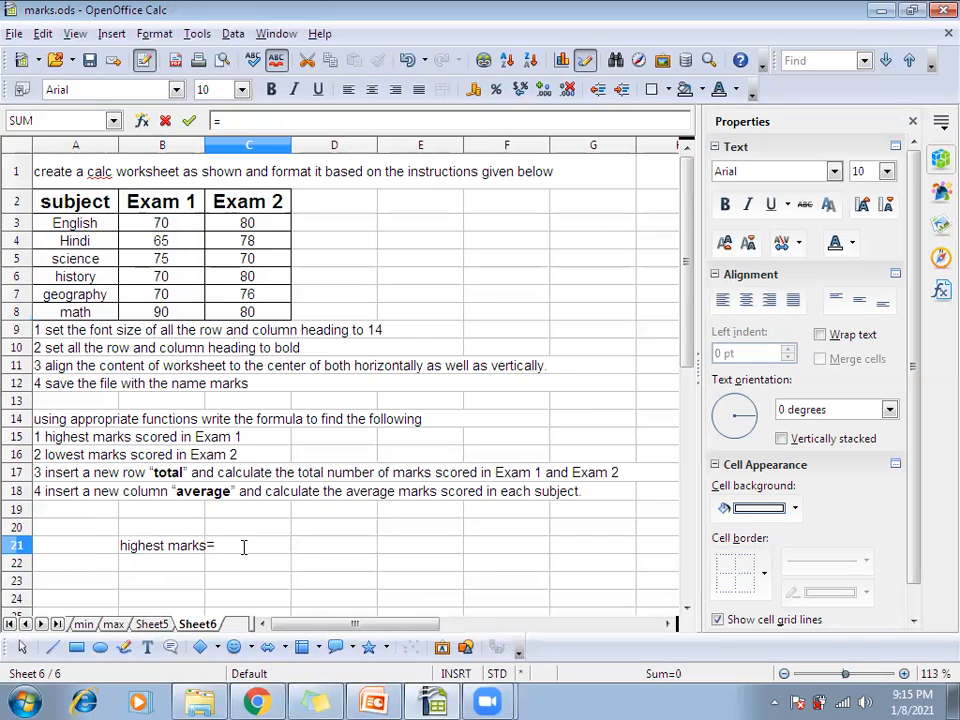
pyautogui.write('max(')
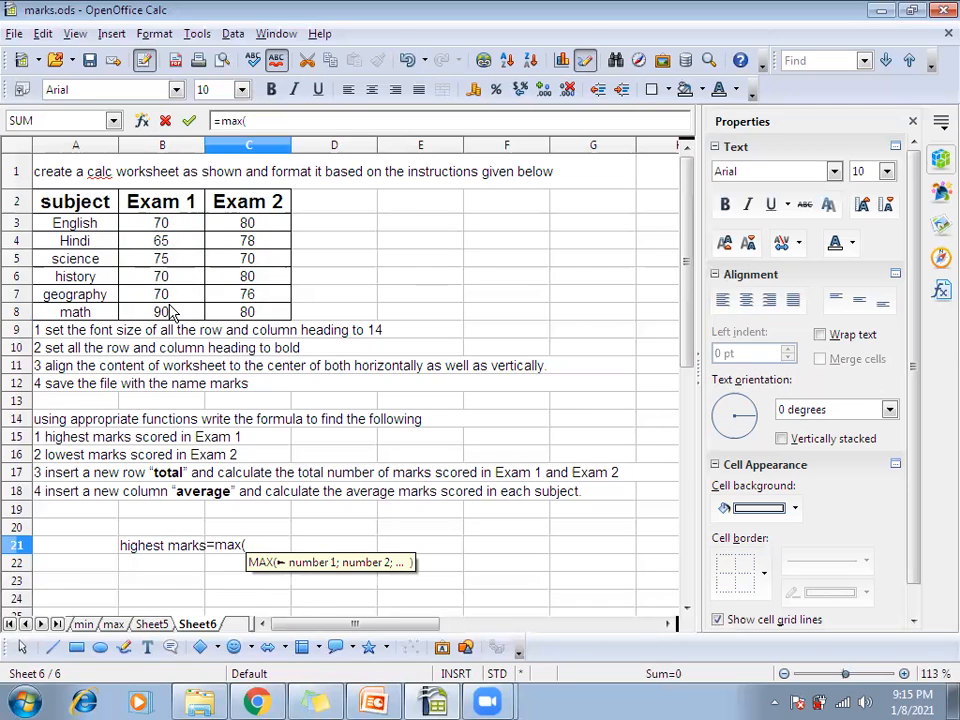
pyautogui.click(170, 223)
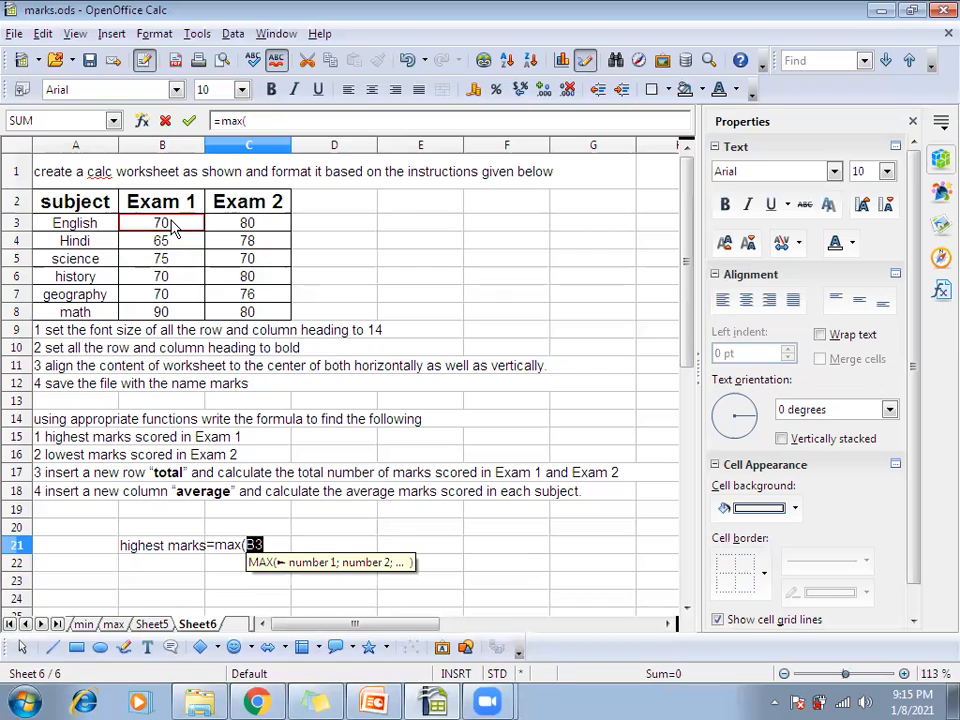
pyautogui.write(':')
pyautogui.click(160, 312)
pyautogui.write(')')
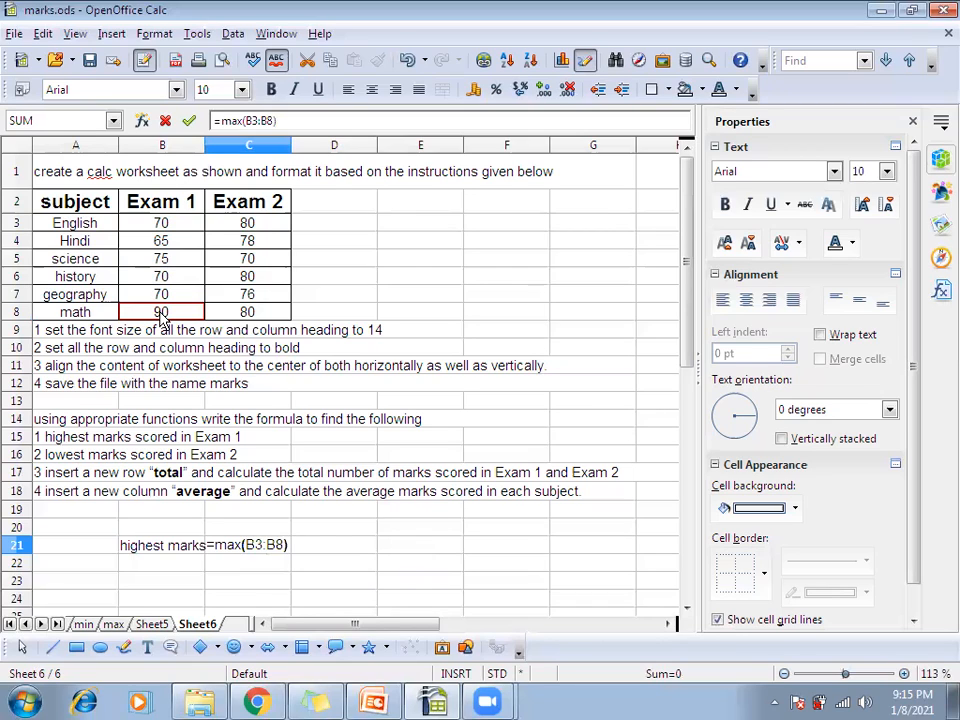
pyautogui.press('Return')
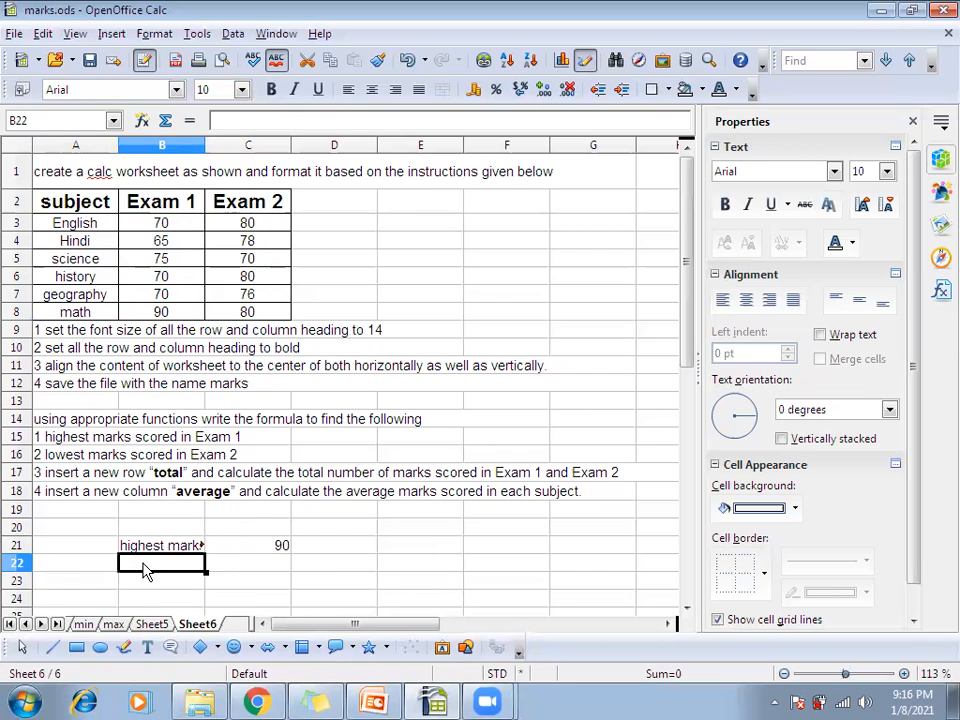
# Label B22 "lowest marks" and calculate the lowest Exam 2 marks in C22 with the formula =min(C3:C8)
pyautogui.write('lowest')
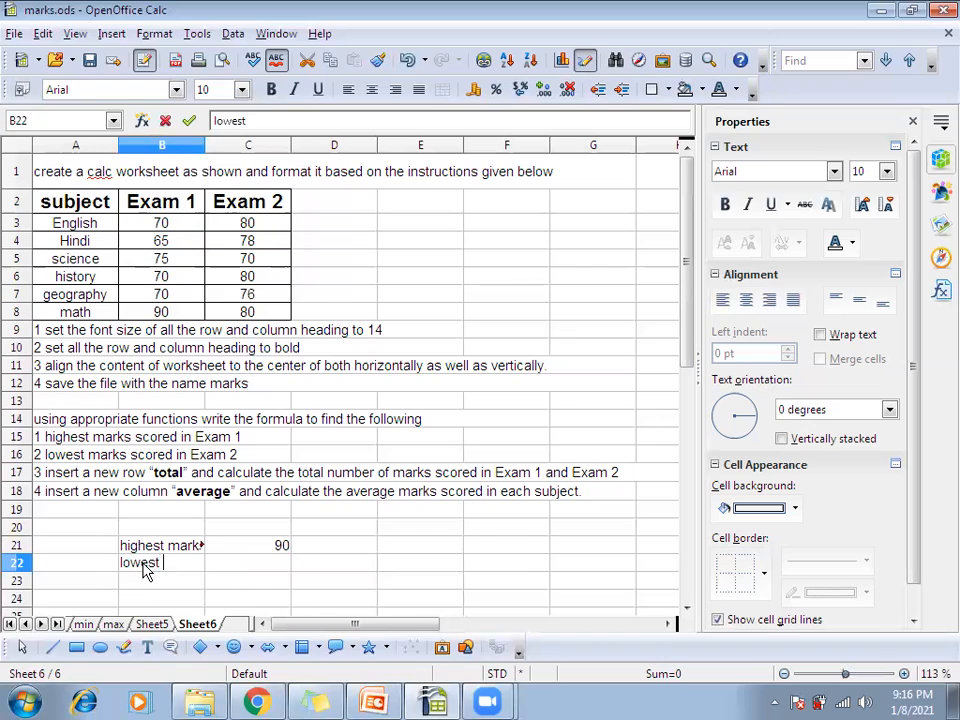
pyautogui.write(' marks')
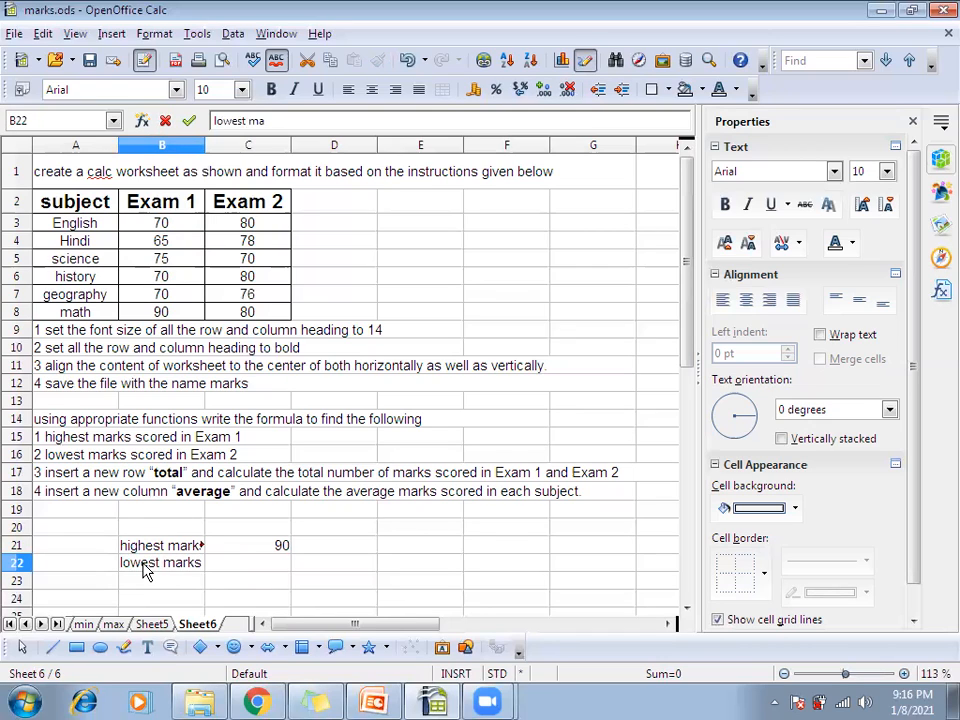
pyautogui.click(238, 570)
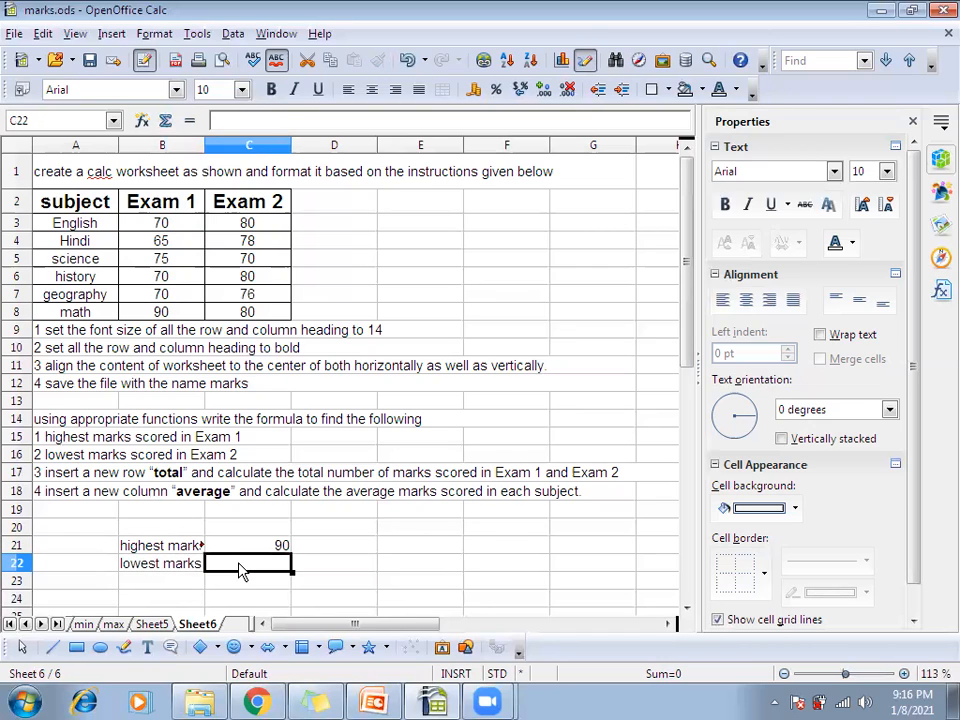
pyautogui.write('=')
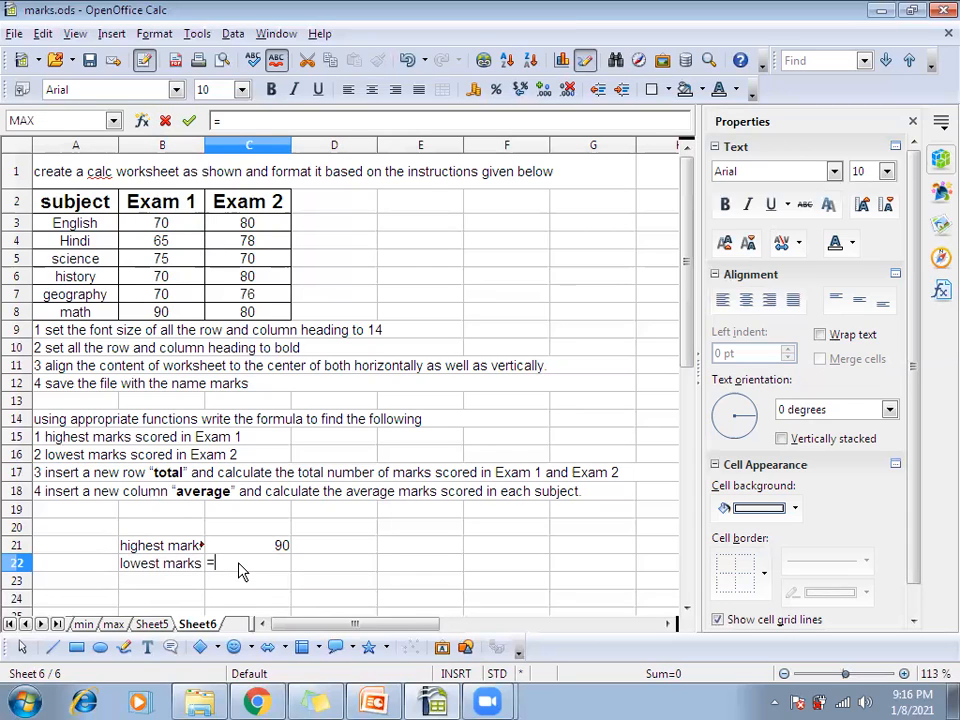
pyautogui.write('min(')
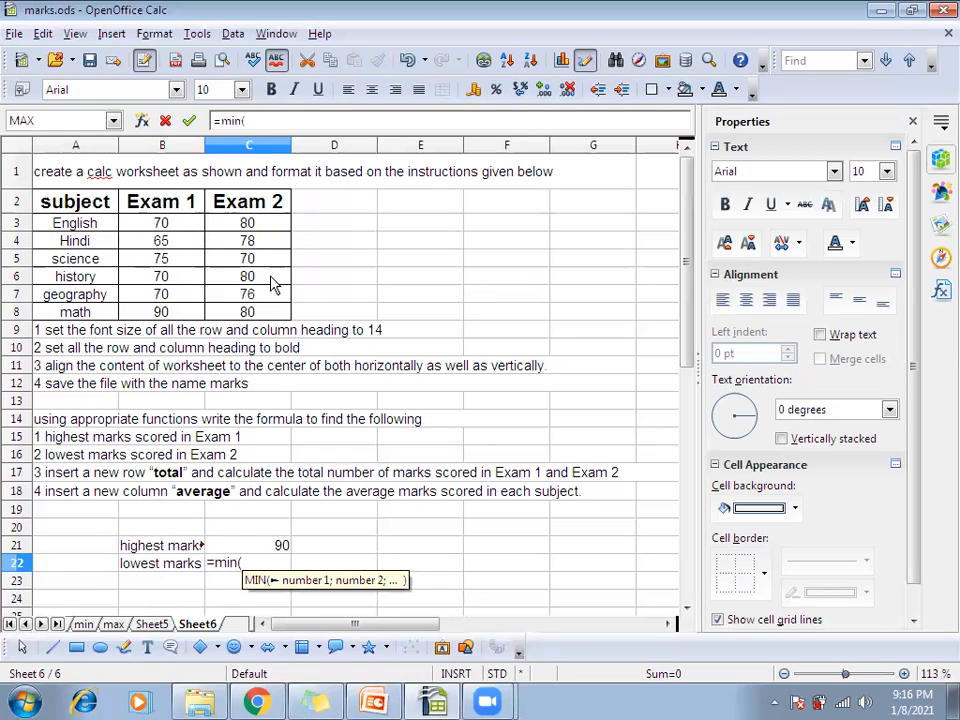
pyautogui.click(260, 226)
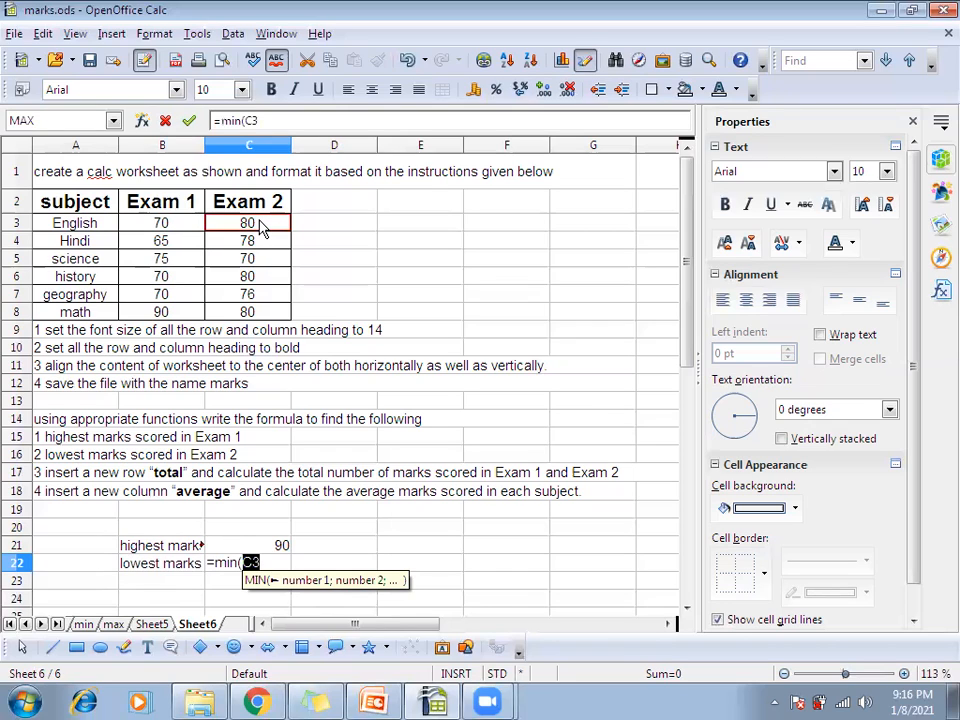
pyautogui.write(':')
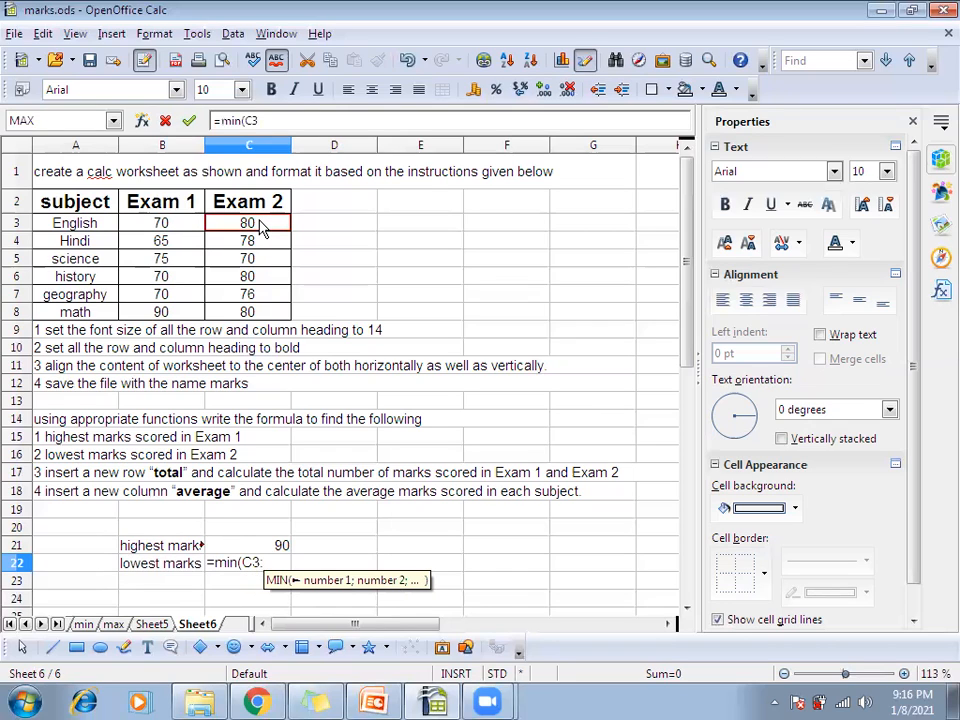
pyautogui.click(245, 313)
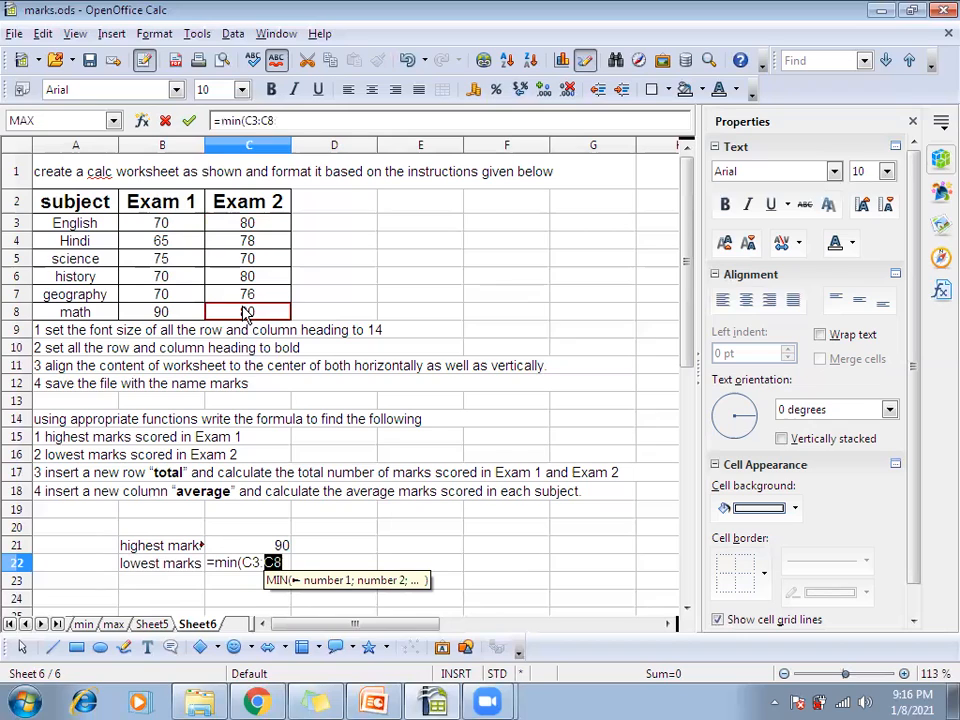
pyautogui.write(')')
pyautogui.press('Return')
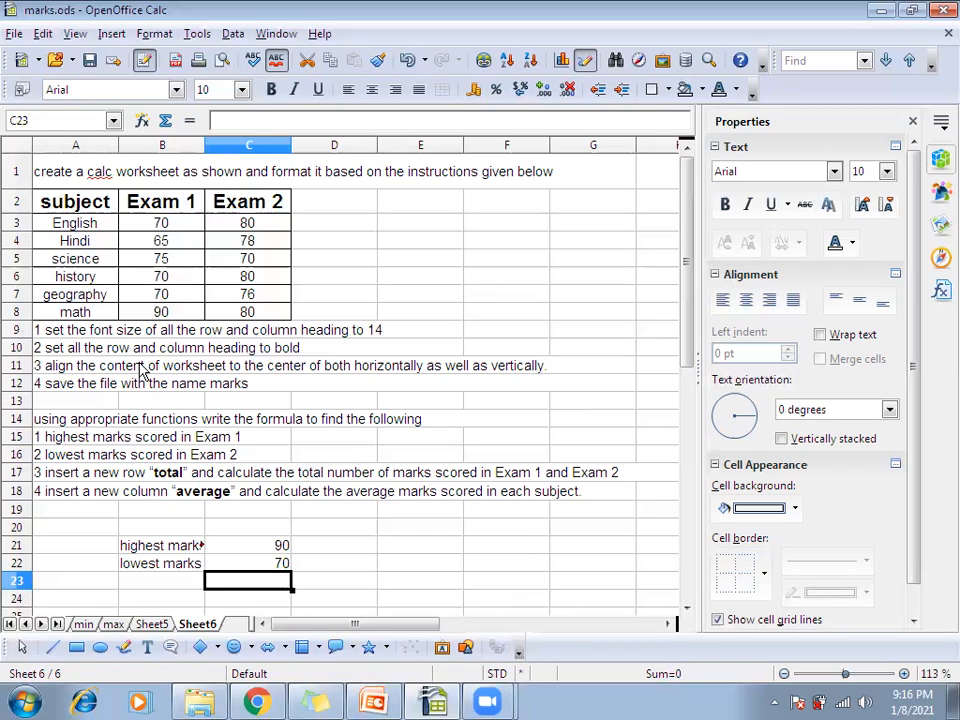
pyautogui.click(65, 314)
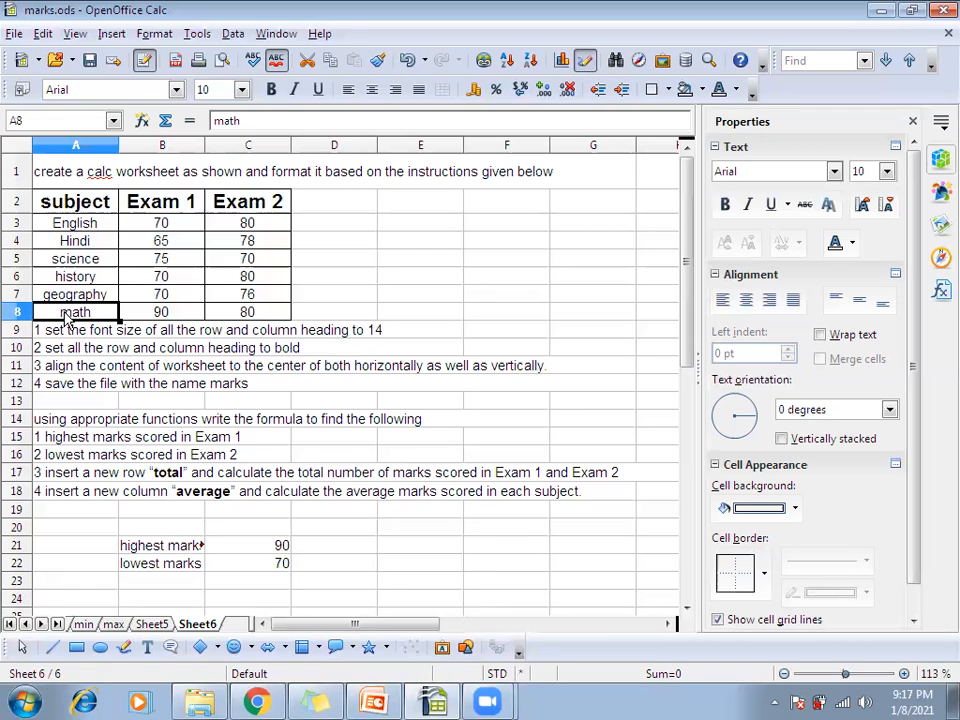
pyautogui.rightClick(65, 316)
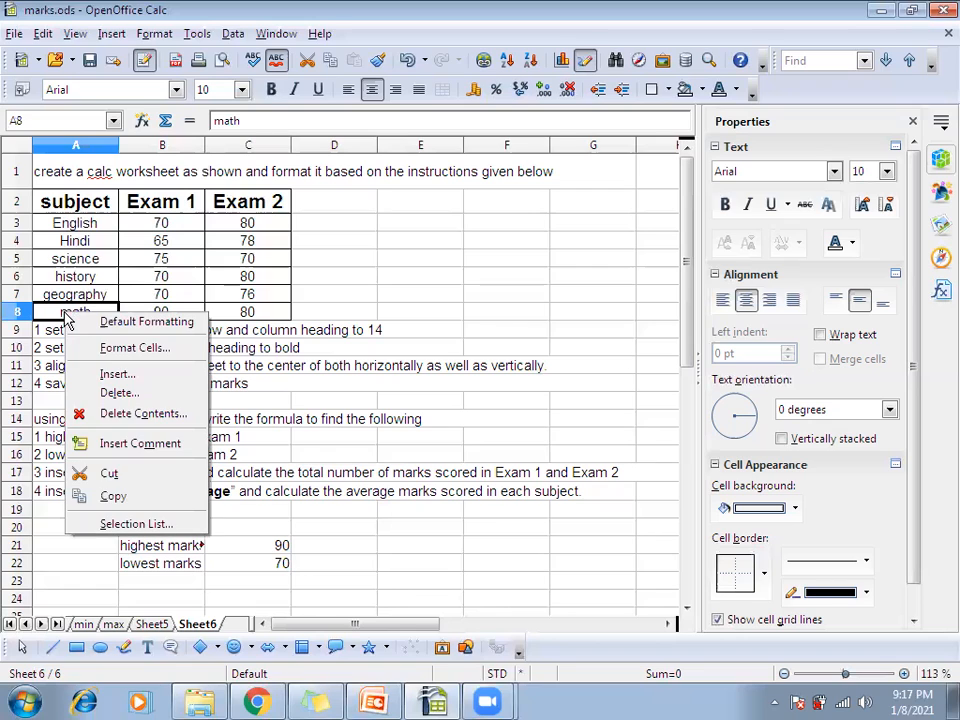
pyautogui.click(90, 373)
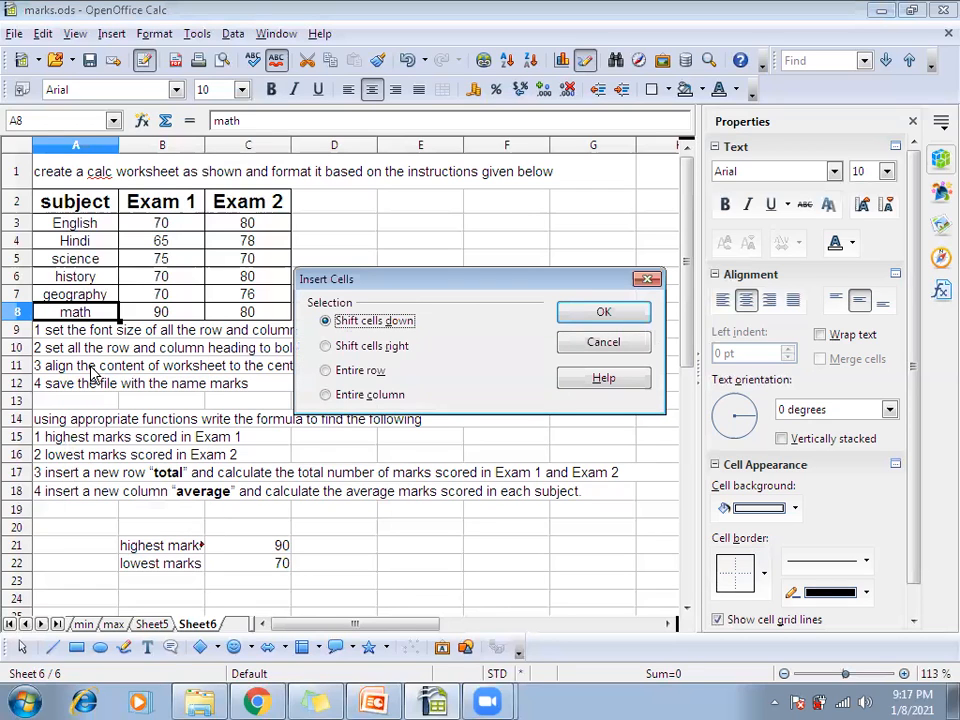
pyautogui.click(327, 371)
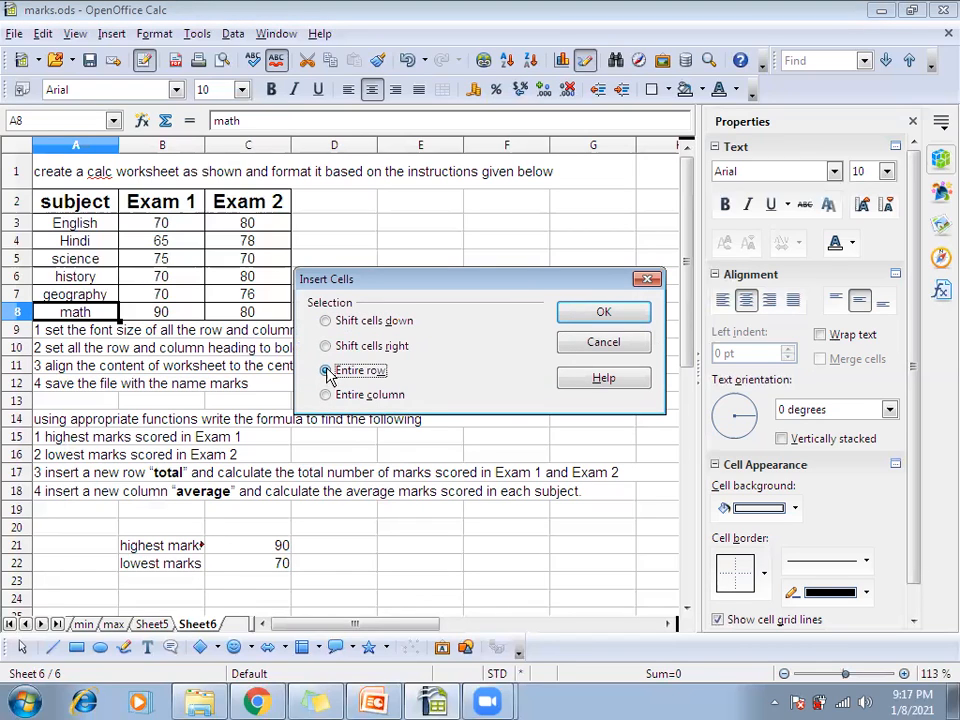
pyautogui.click(597, 316)
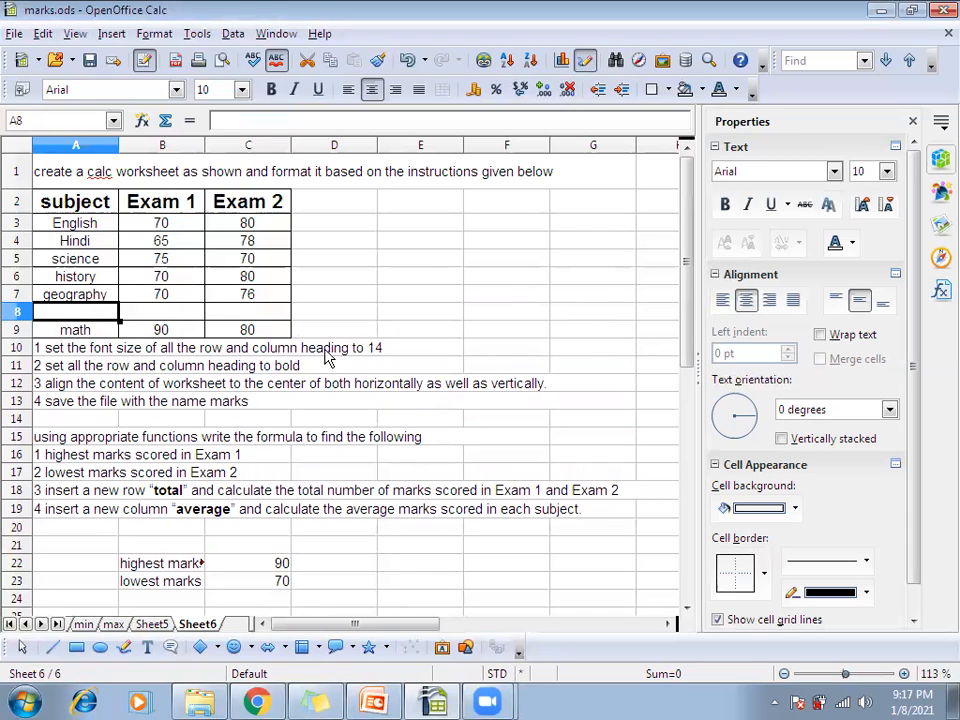
pyautogui.rightClick(19, 313)
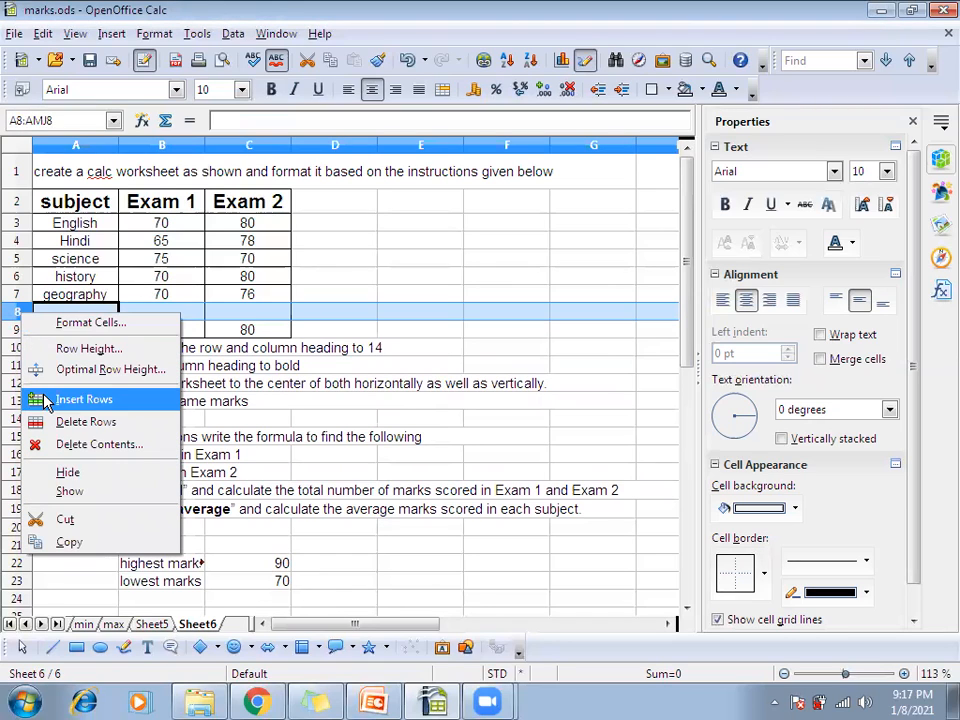
pyautogui.click(58, 428)
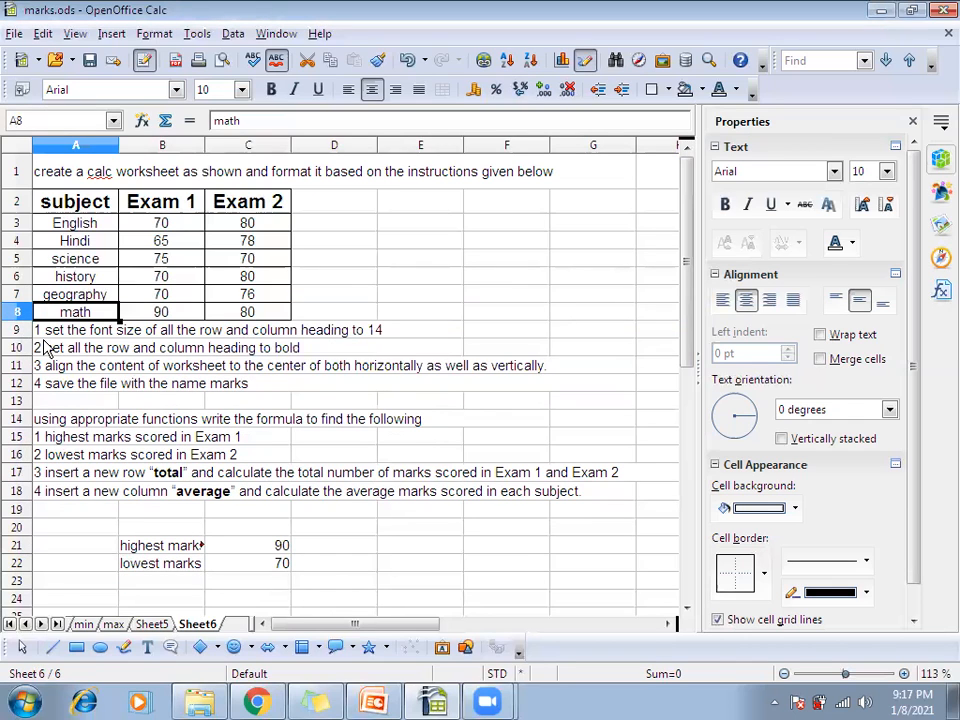
# Insert a new row directly below the math row and label it "total" in A9
pyautogui.click(20, 330)
pyautogui.rightClick(26, 331)
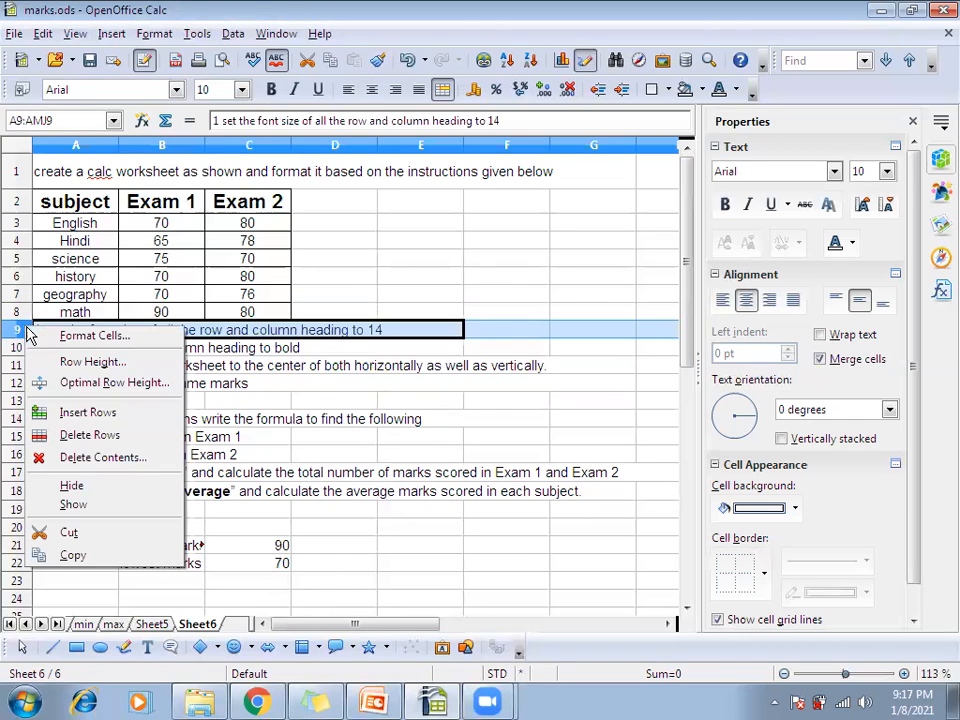
pyautogui.click(66, 416)
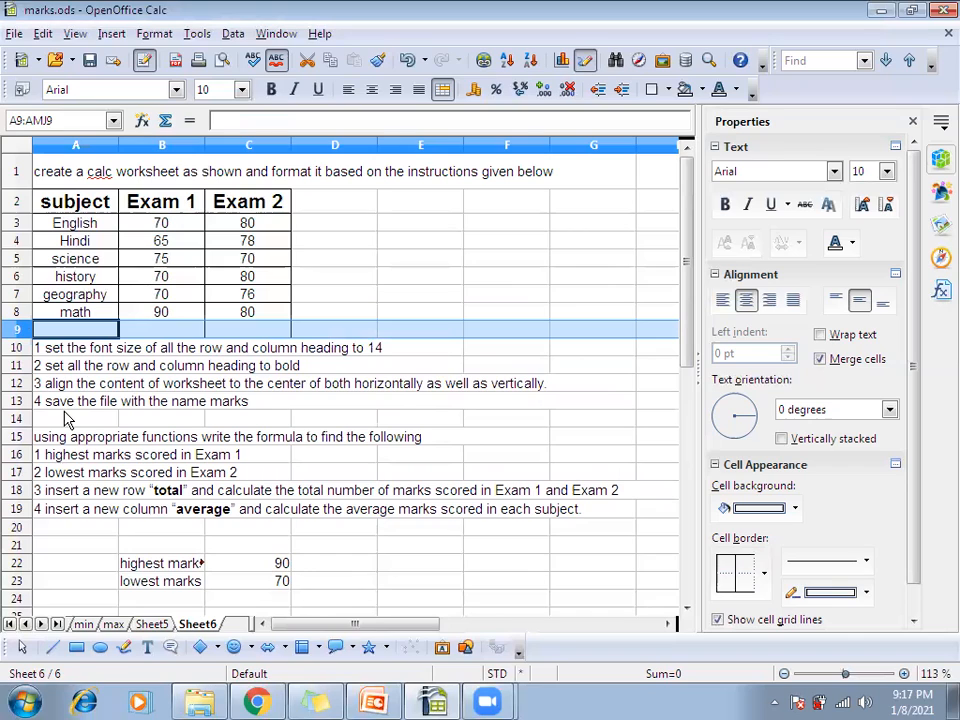
pyautogui.click(98, 333)
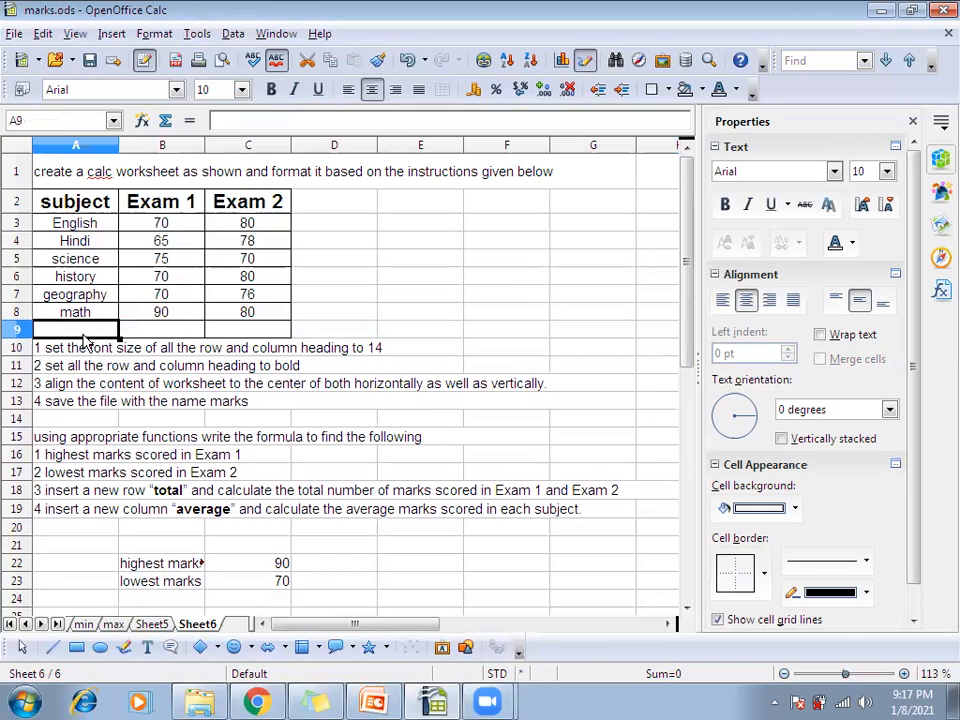
pyautogui.write('total')
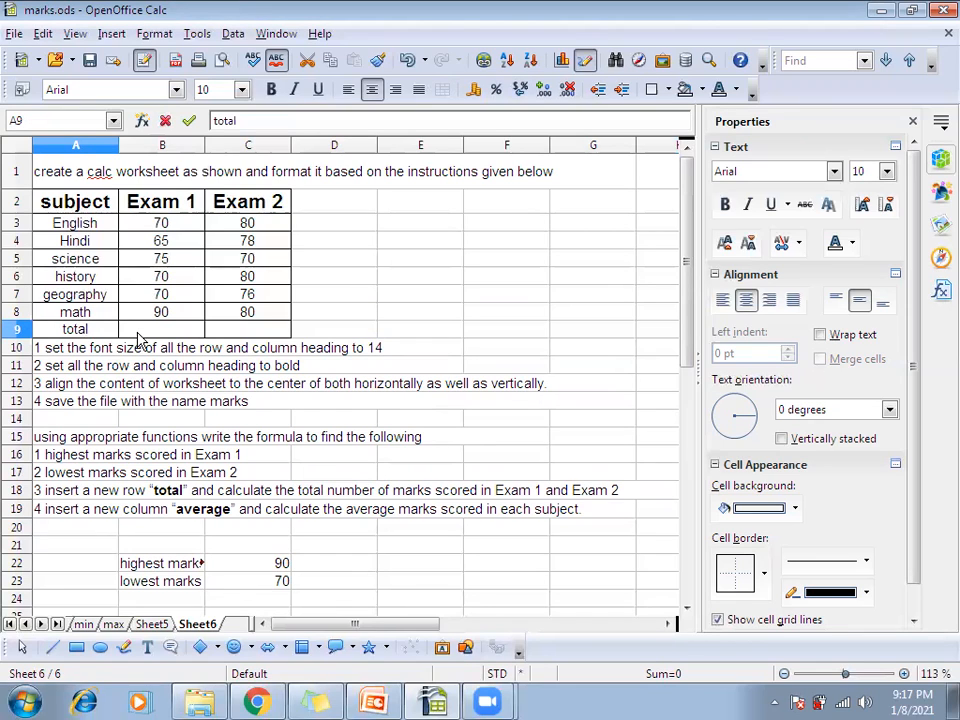
# Calculate the total Exam 1 marks in B9 with the formula =sum(B3:B8)
pyautogui.click(145, 333)
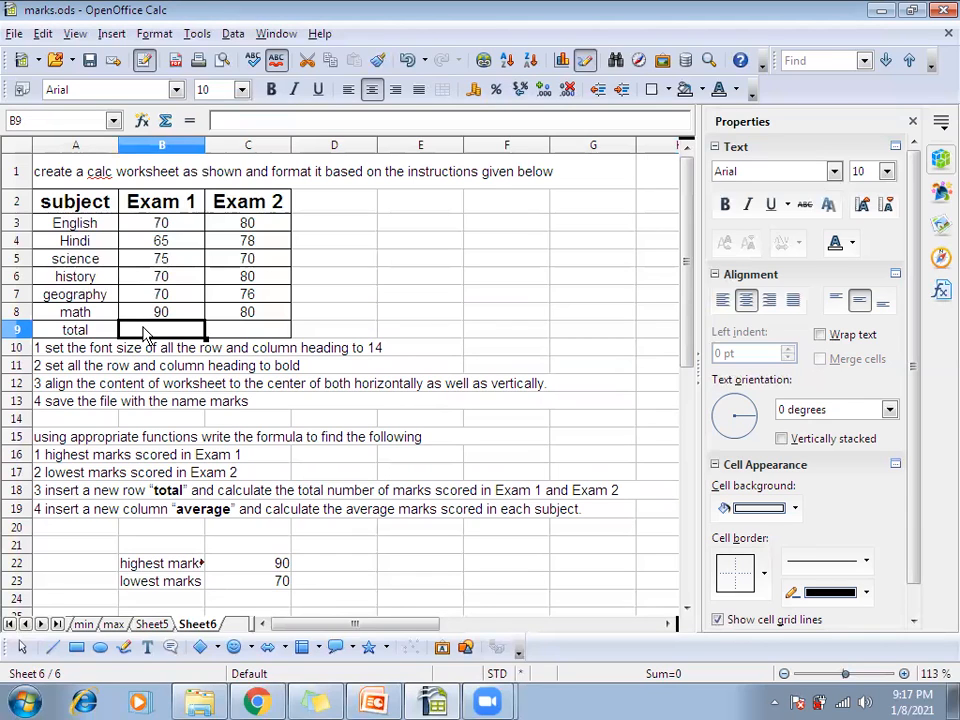
pyautogui.write('=su')
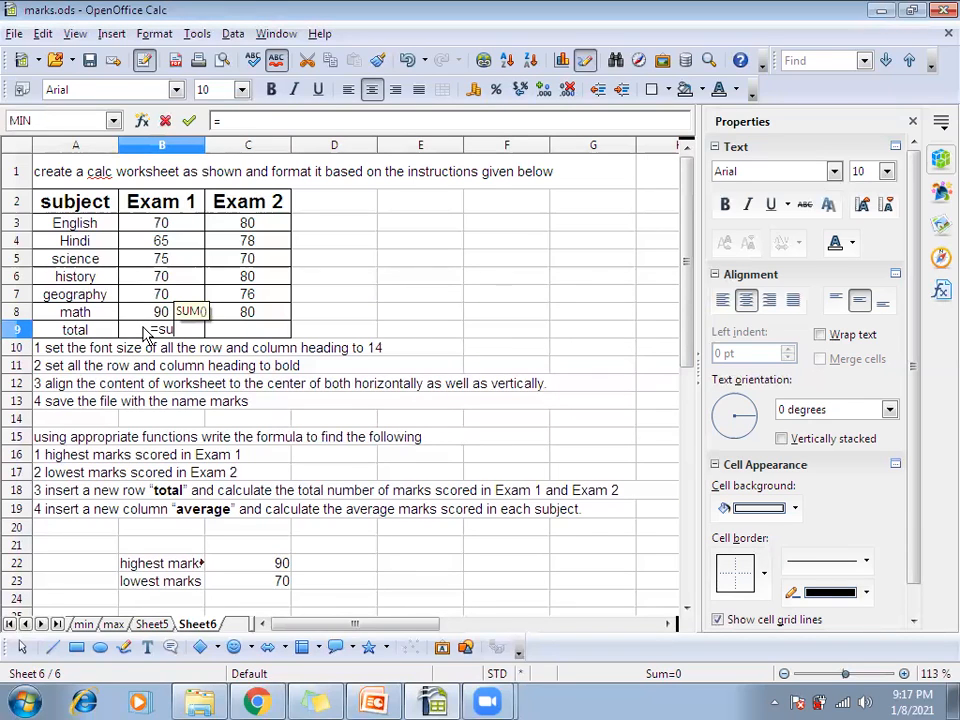
pyautogui.write('m(')
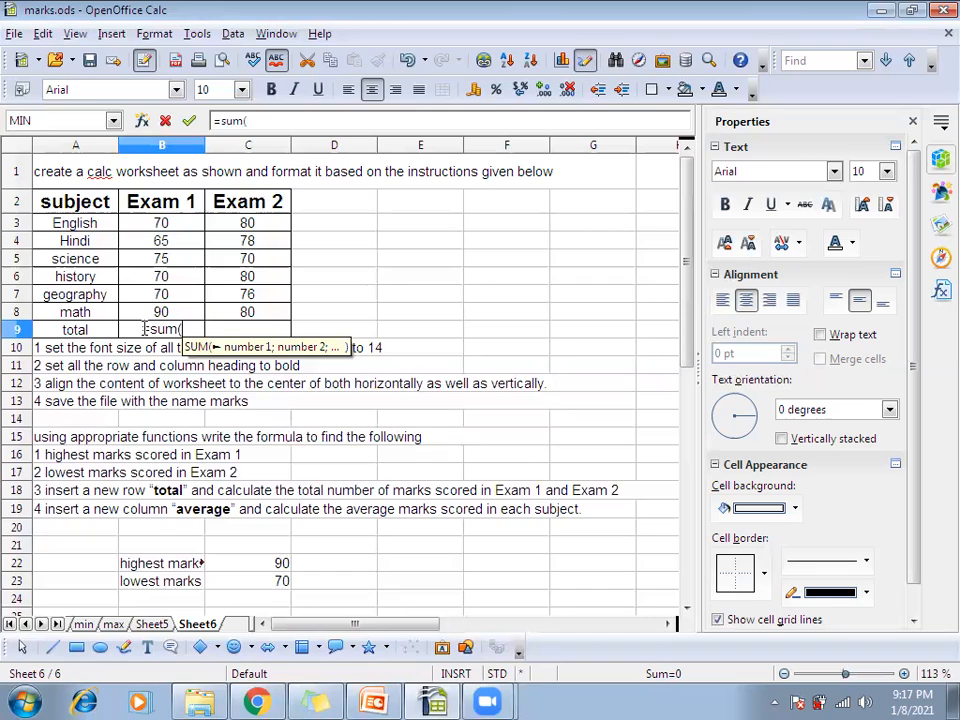
pyautogui.click(163, 226)
pyautogui.write(':')
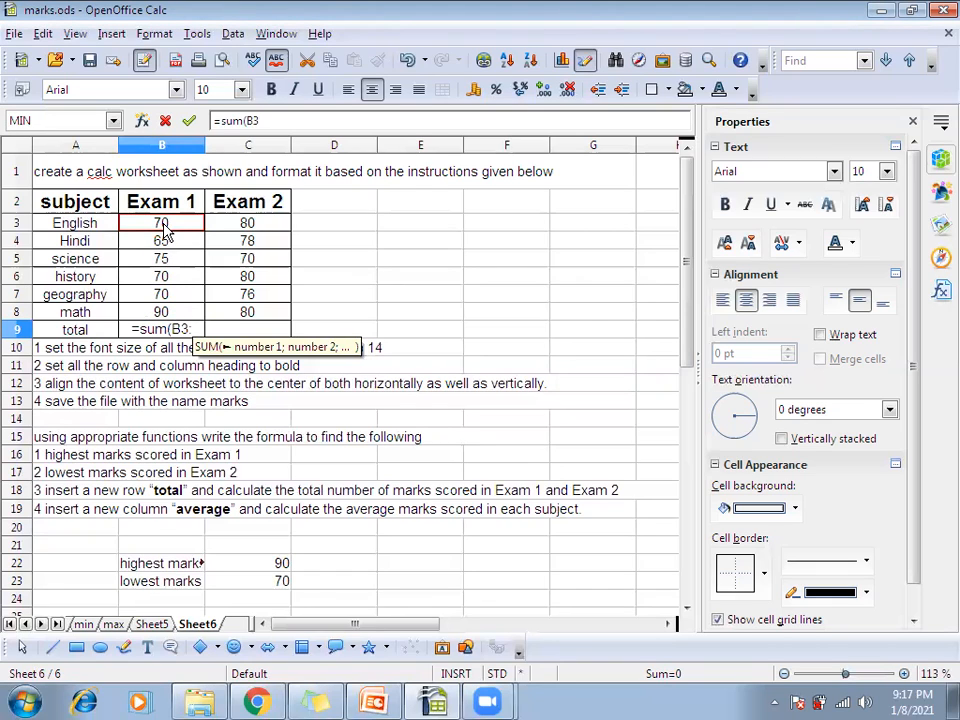
pyautogui.click(160, 313)
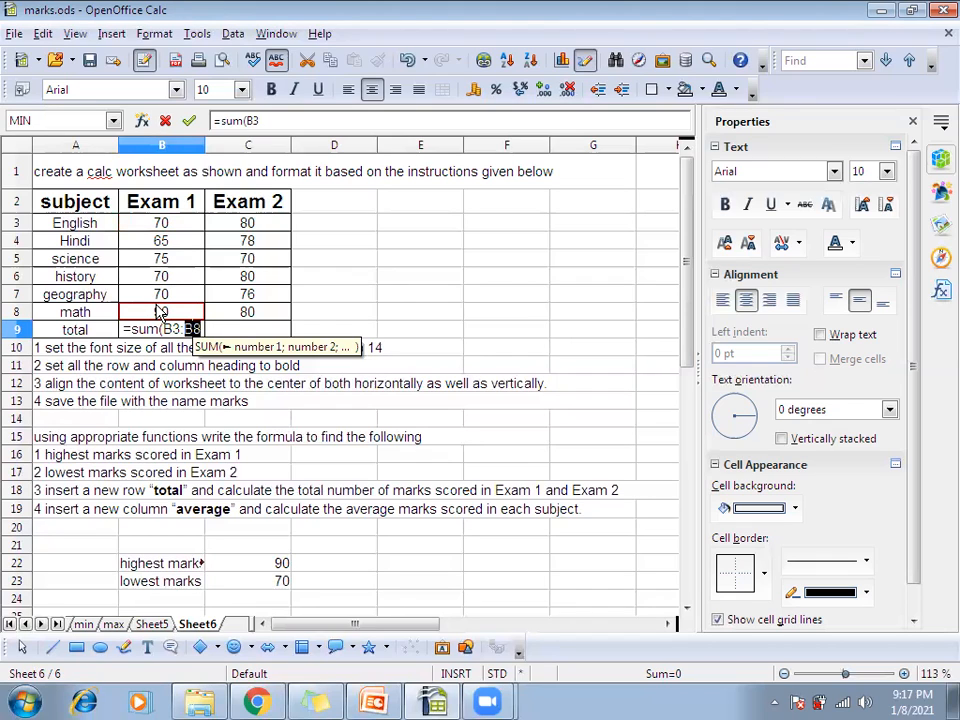
pyautogui.write(')')
pyautogui.press('Return')
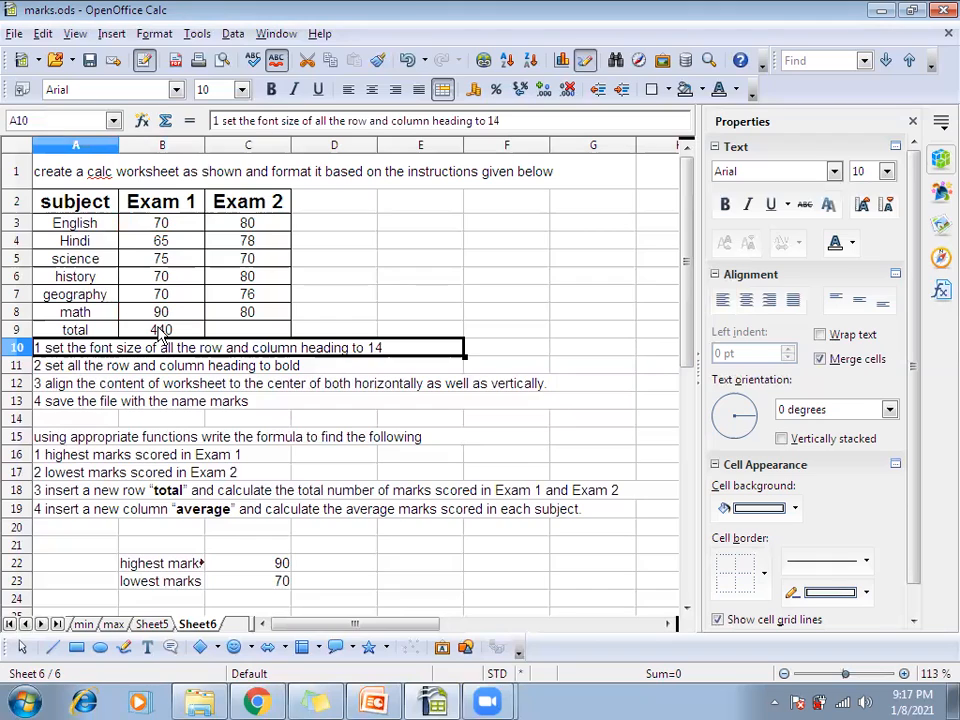
# Calculate the total Exam 2 marks in C9 with the formula =sum(C3:C8)
pyautogui.click(220, 334)
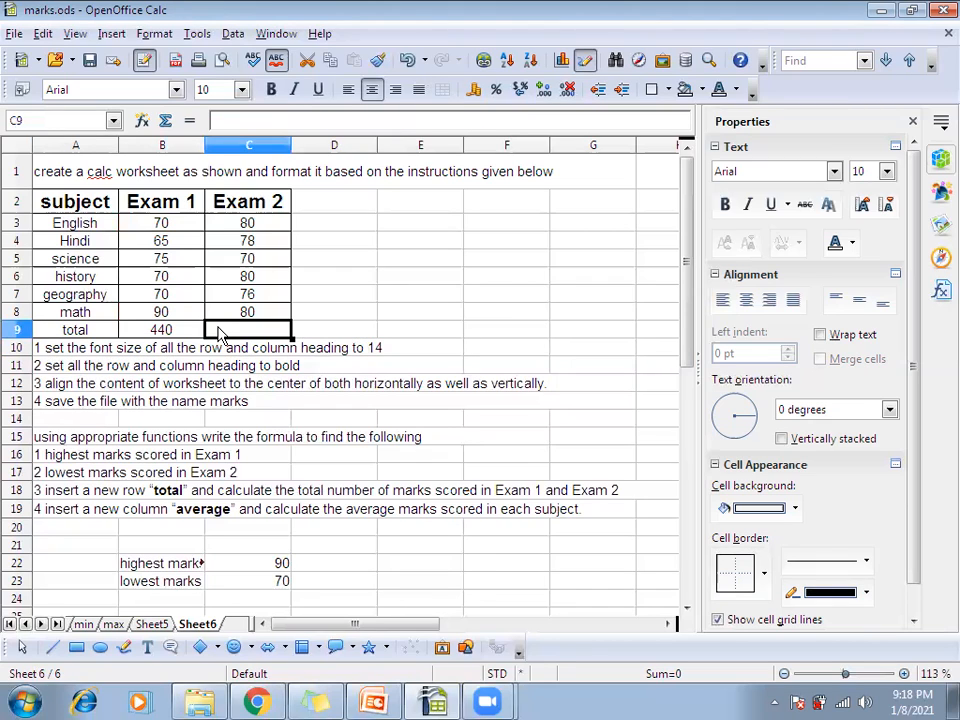
pyautogui.write('=sum(')
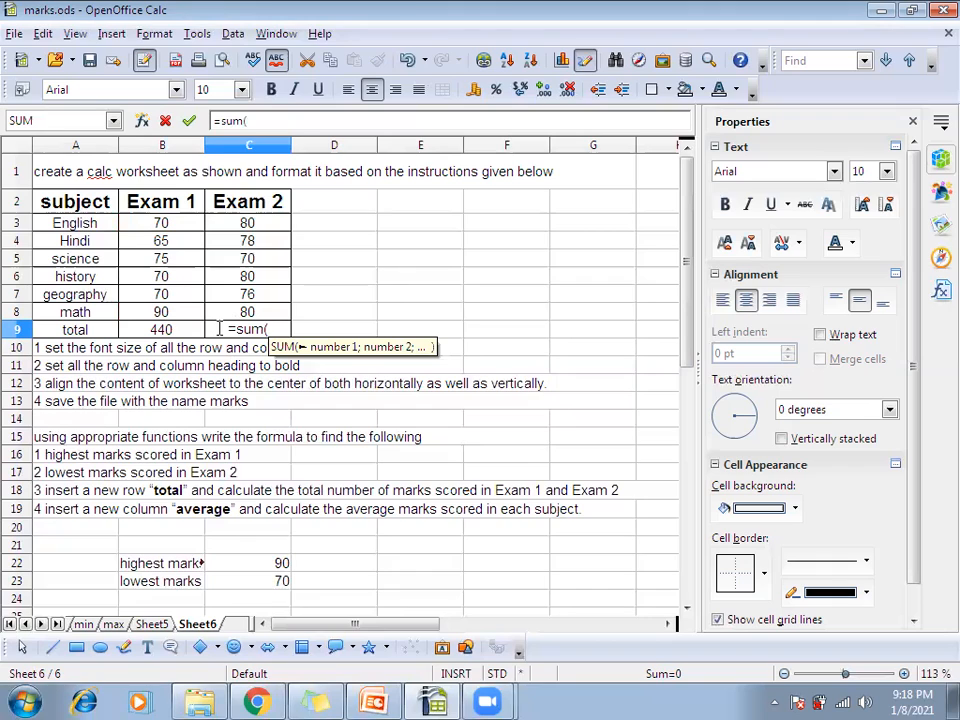
pyautogui.click(255, 230)
pyautogui.write(':')
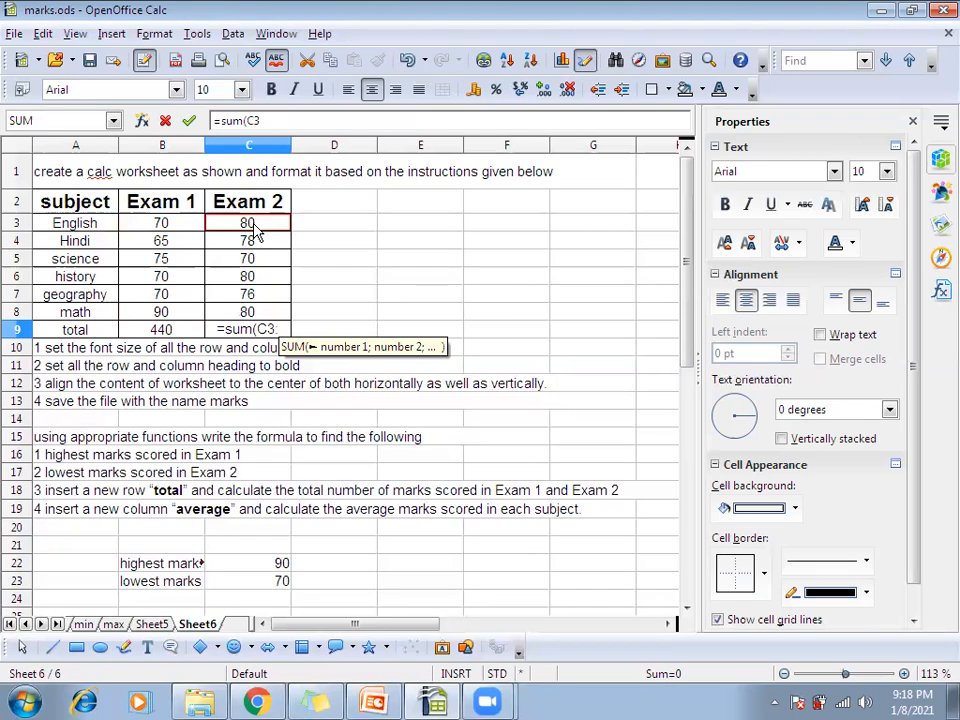
pyautogui.click(240, 314)
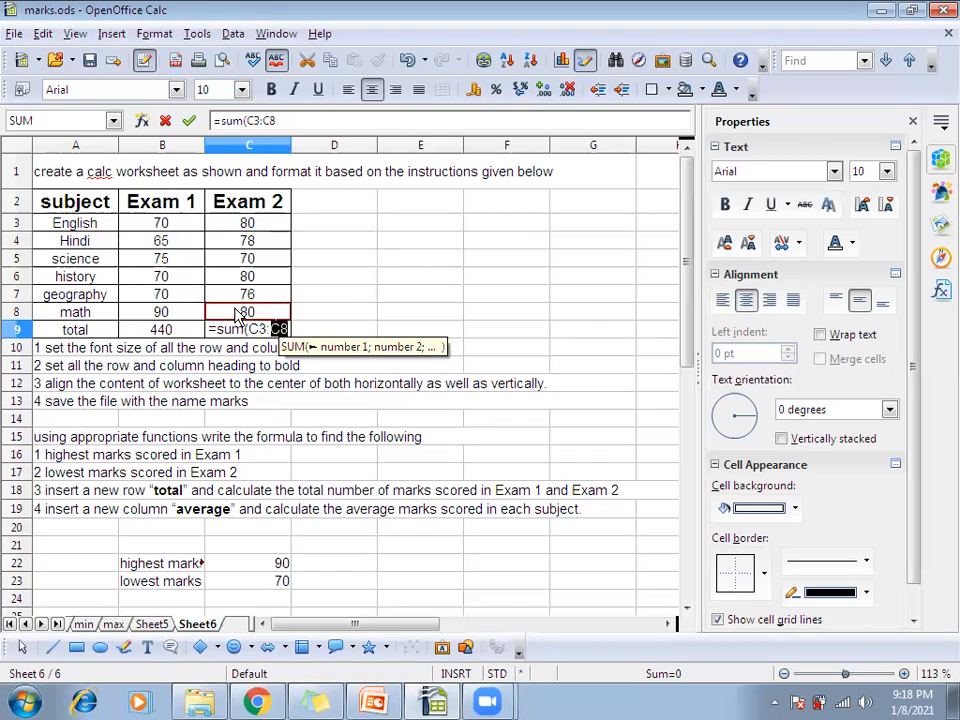
pyautogui.write(')')
pyautogui.press('Return')
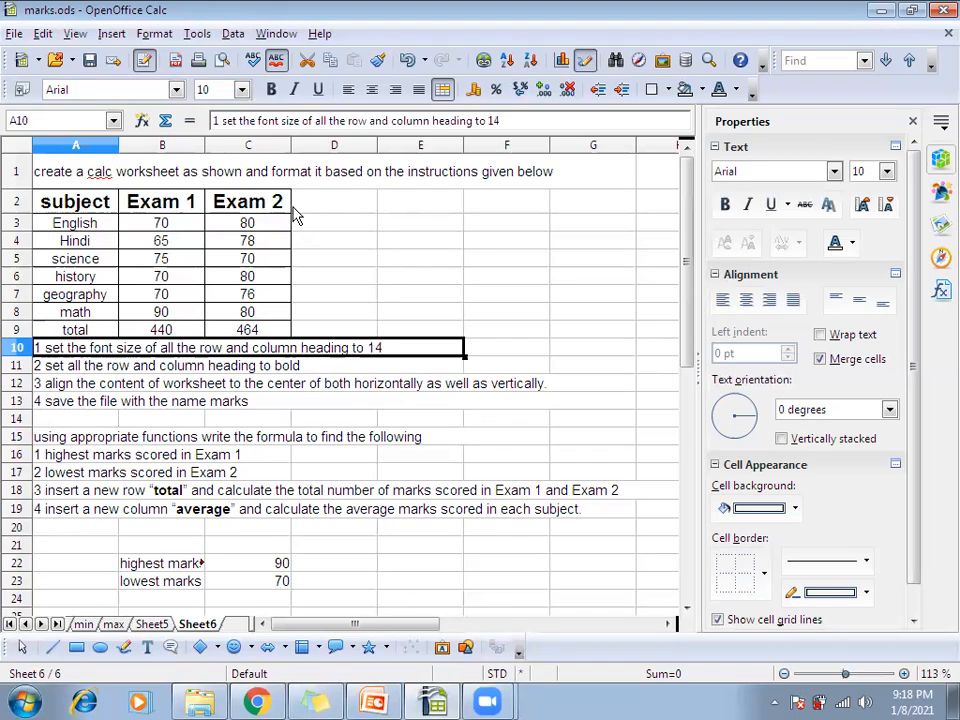
# Add the column heading "average" in D2 beside the Exam 2 heading
pyautogui.click(337, 212)
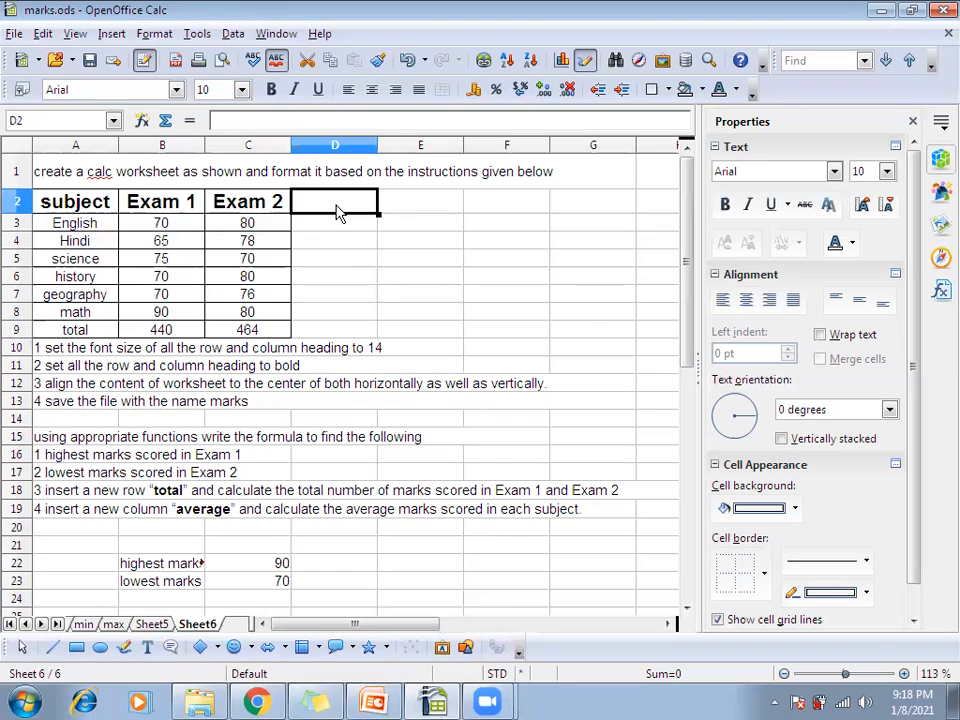
pyautogui.write('av')
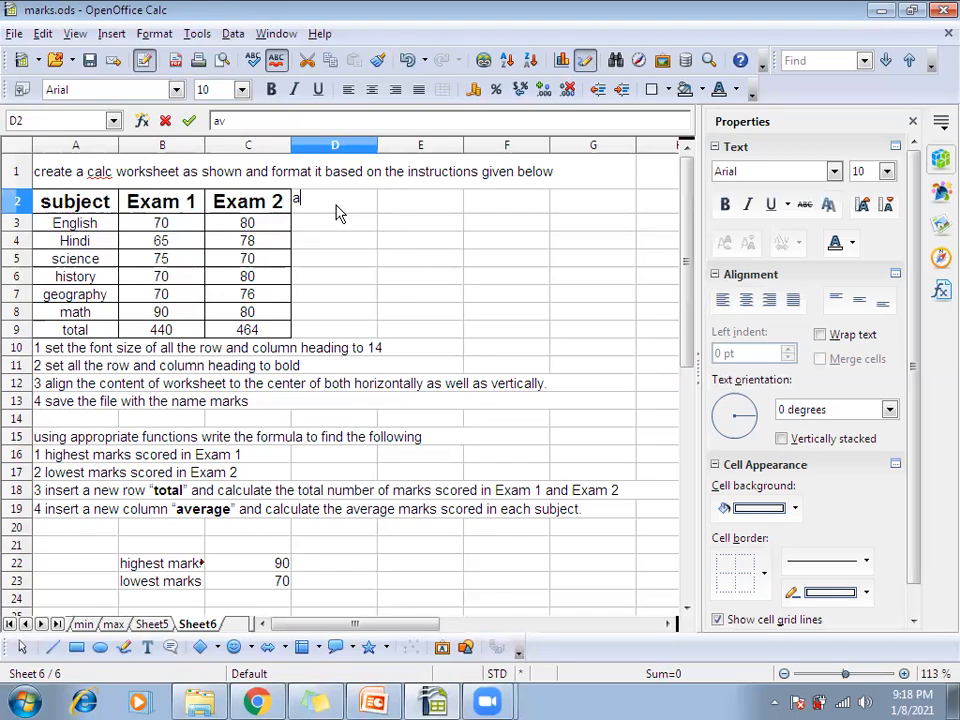
pyautogui.write('erage')
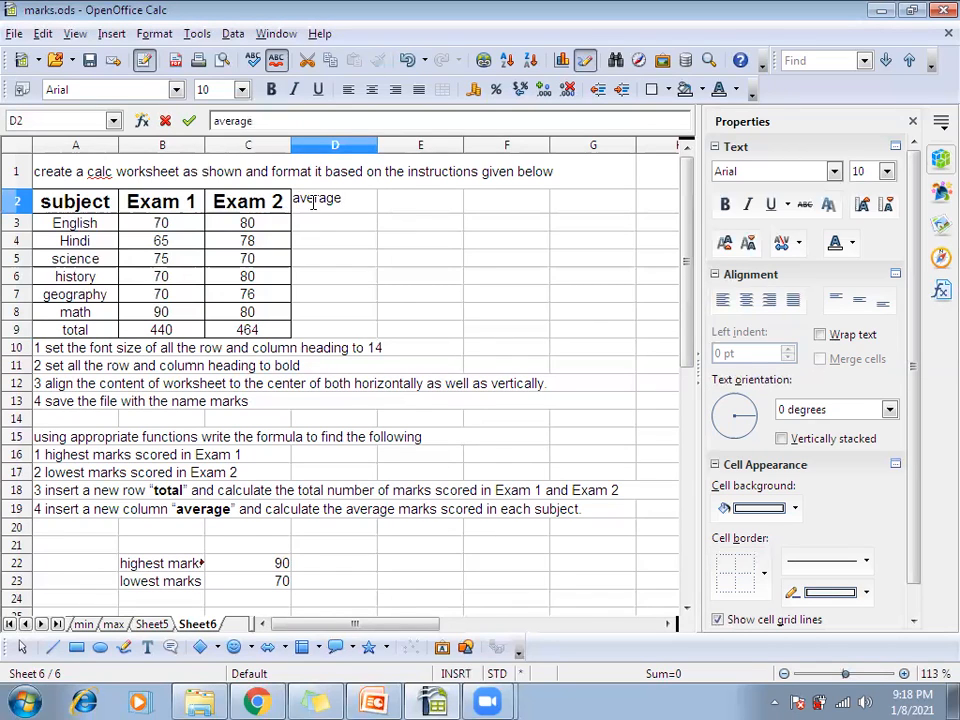
# Calculate the average English marks in D3 with the formula =average(B3:C3)
pyautogui.click(313, 225)
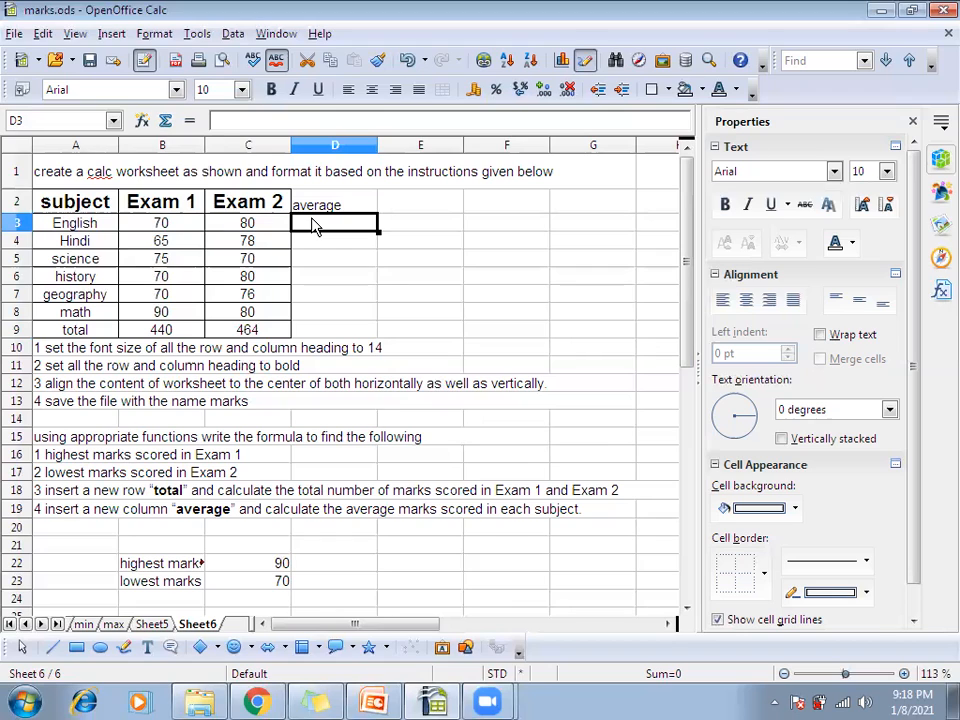
pyautogui.write('=')
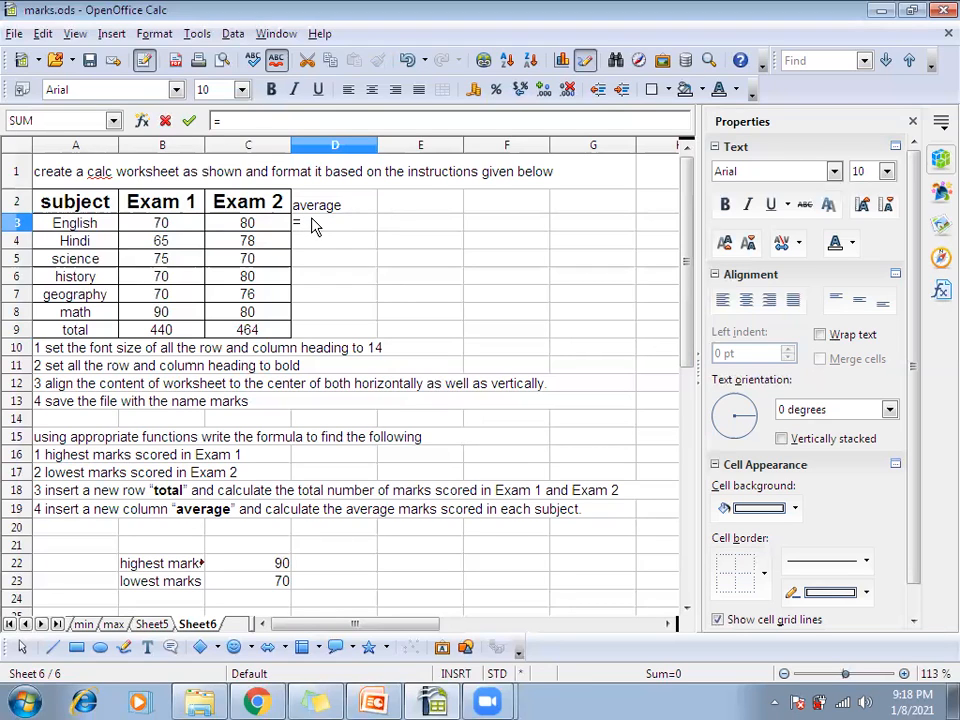
pyautogui.write('average')
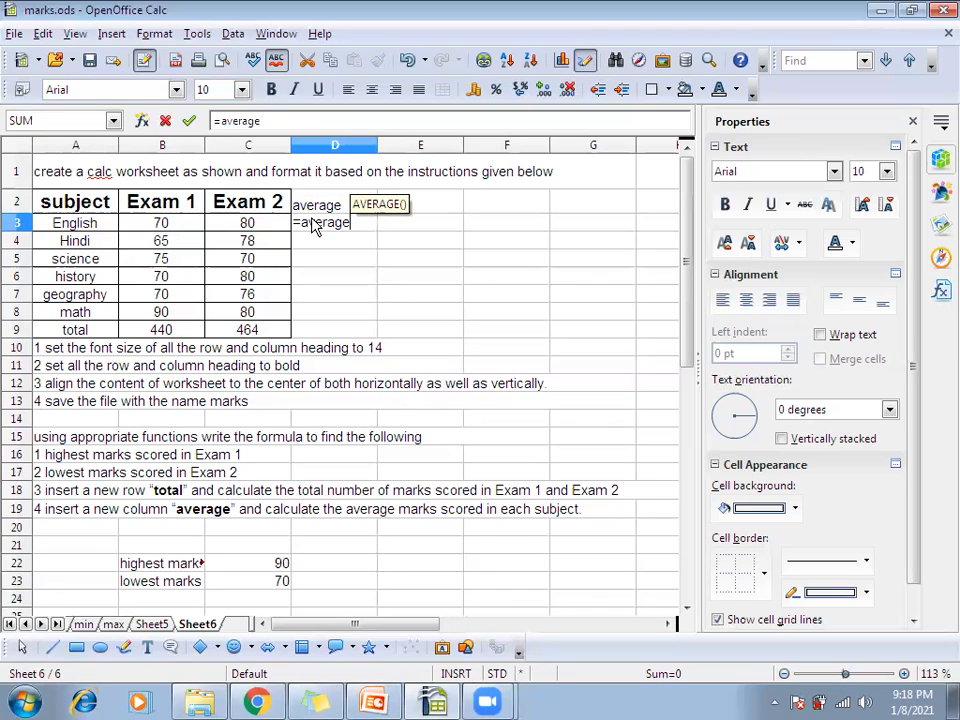
pyautogui.write('(')
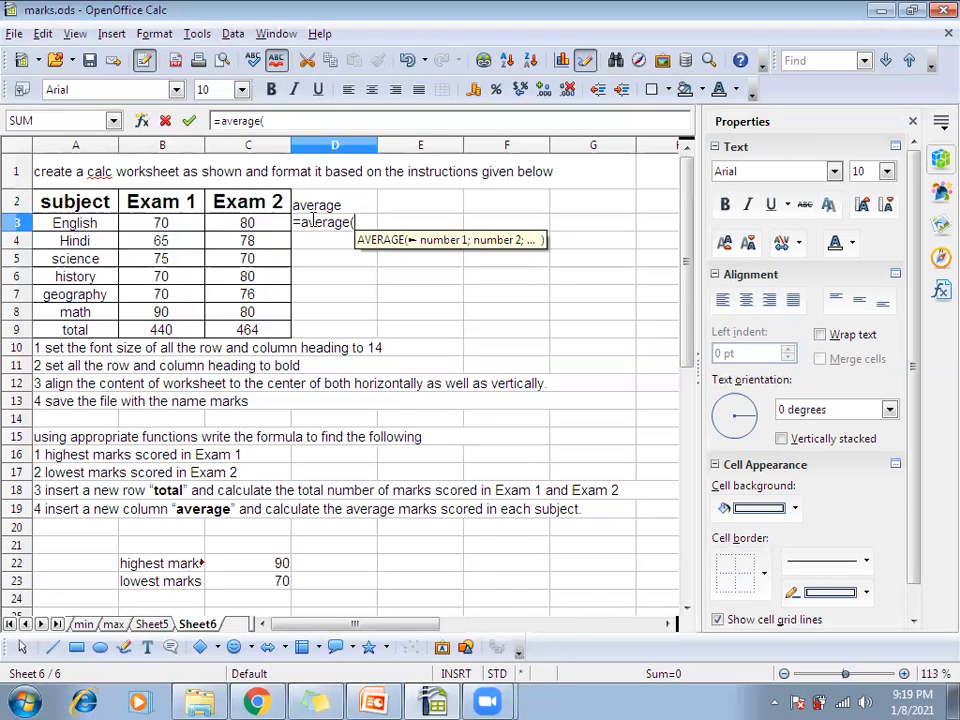
pyautogui.click(177, 225)
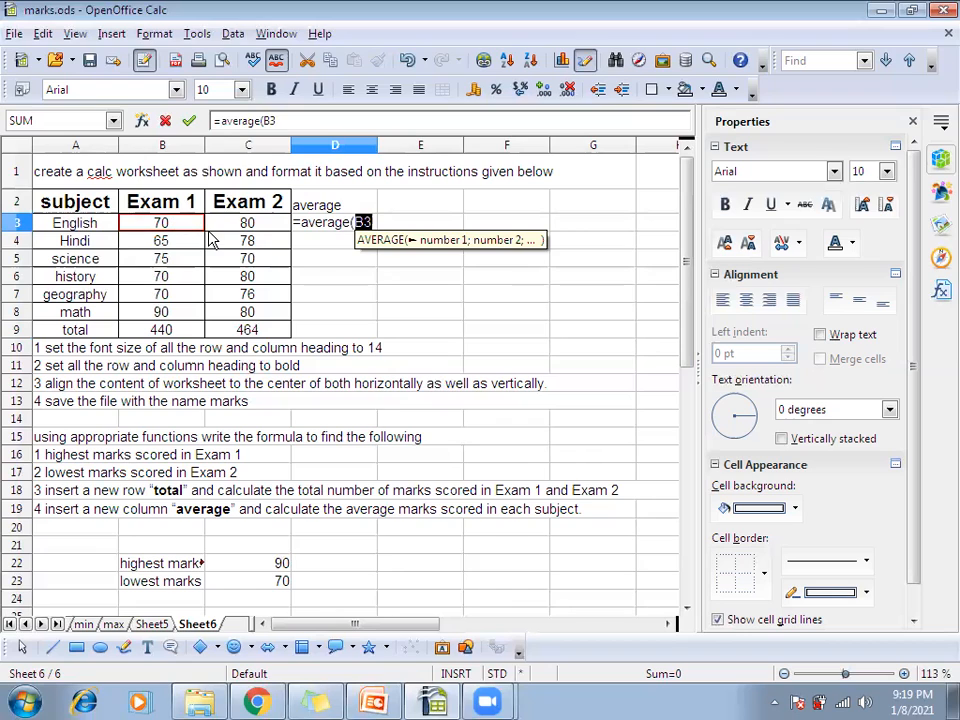
pyautogui.write(':')
pyautogui.click(245, 225)
pyautogui.write(')')
pyautogui.press('Return')
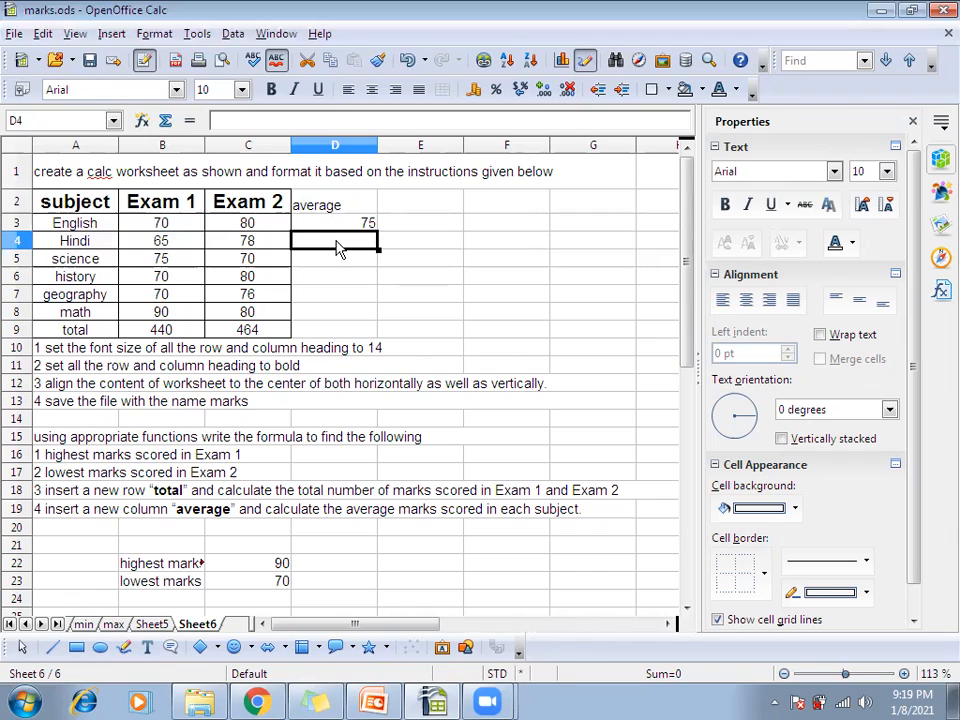
# Calculate the average Hindi marks in D4 with the formula =average(B4:C4)
pyautogui.write('=')
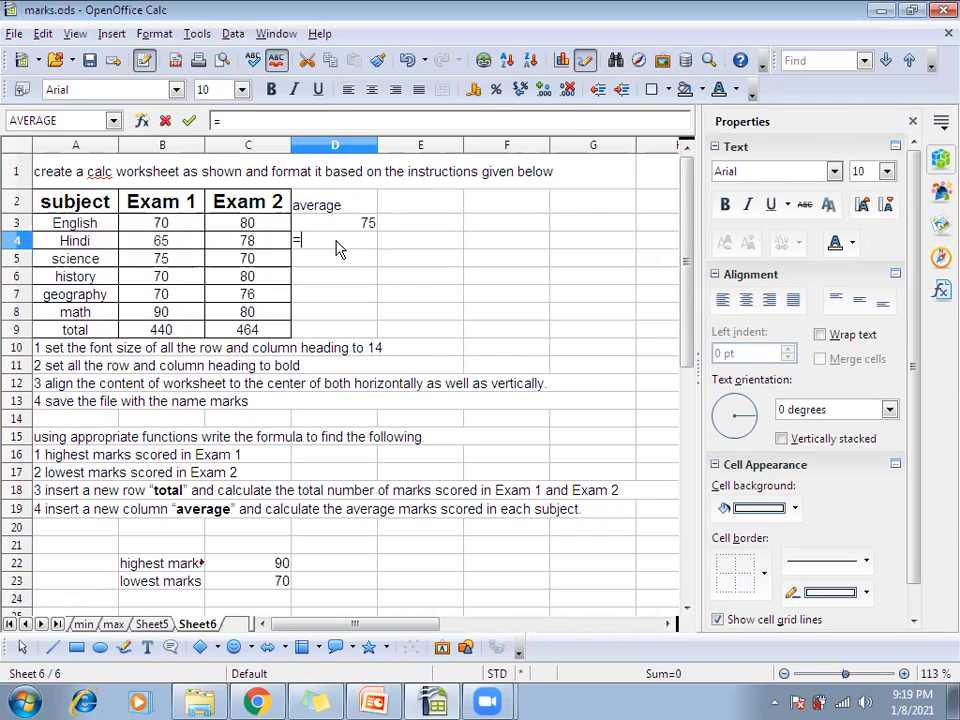
pyautogui.write('average')
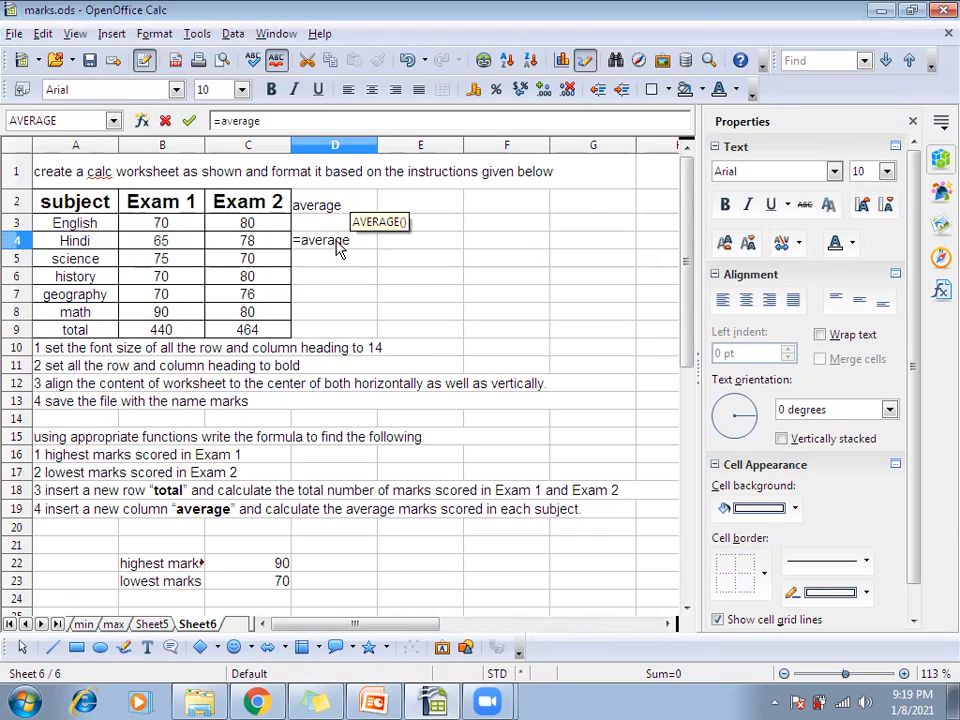
pyautogui.write('(')
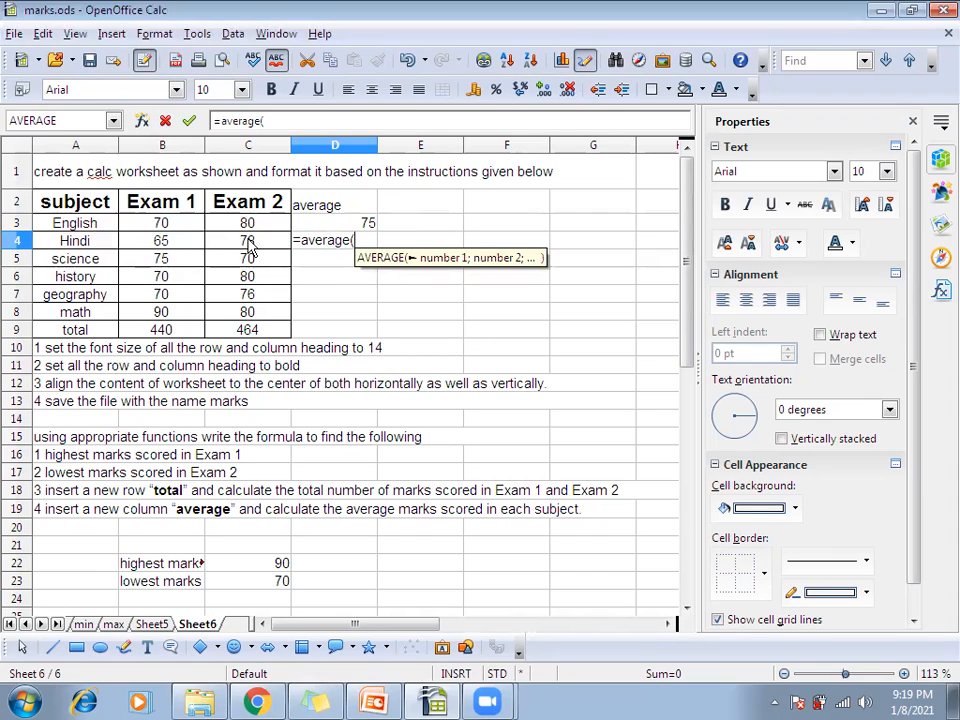
pyautogui.click(178, 241)
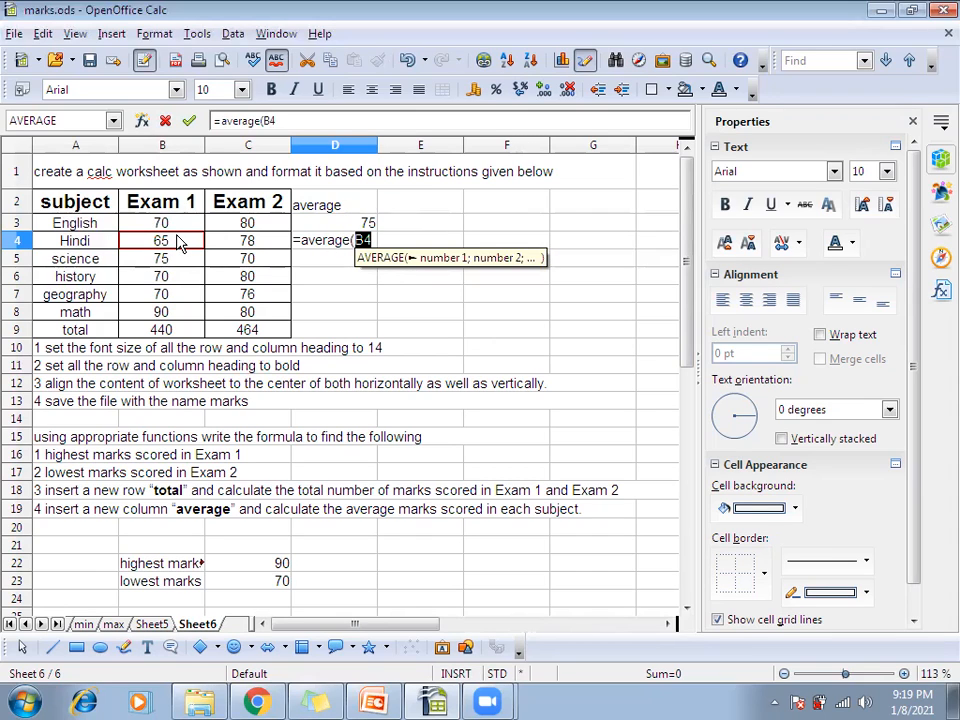
pyautogui.write(':')
pyautogui.click(224, 245)
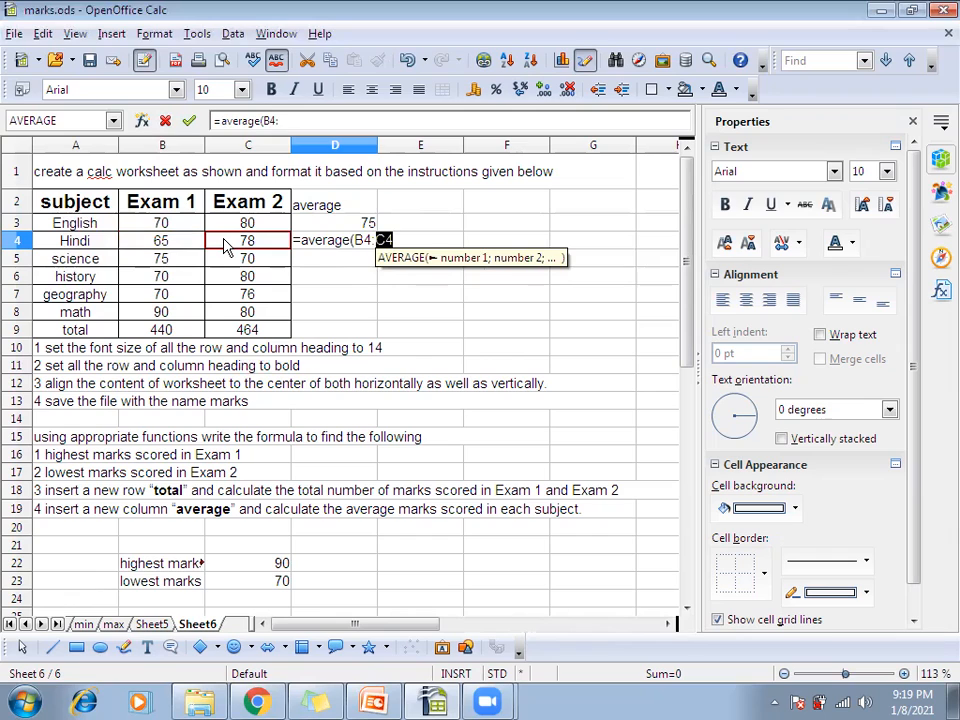
pyautogui.write(')')
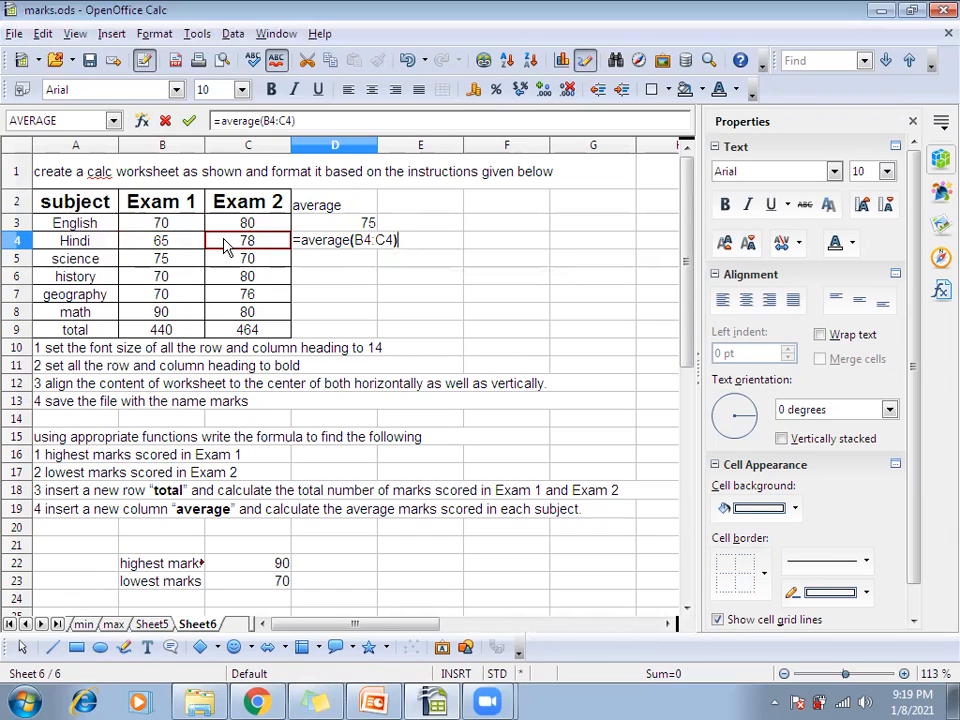
pyautogui.press('Return')
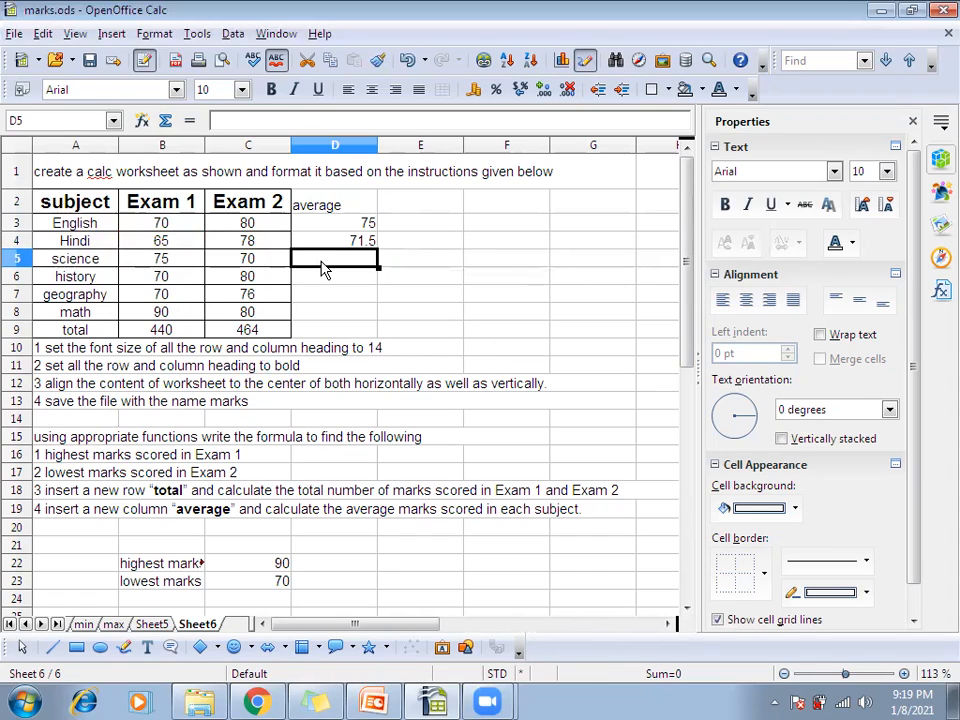
# Fill the Hindi average formula from D4 down through D9 for the remaining rows
pyautogui.click(350, 247)
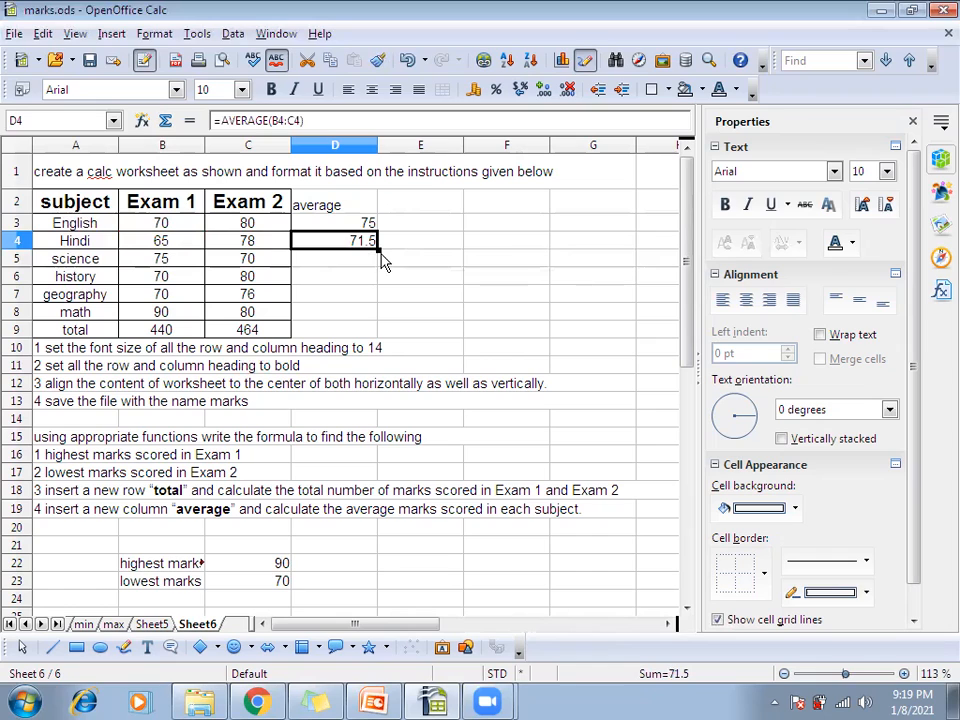
pyautogui.moveTo(378, 249); pyautogui.dragTo(380, 334)
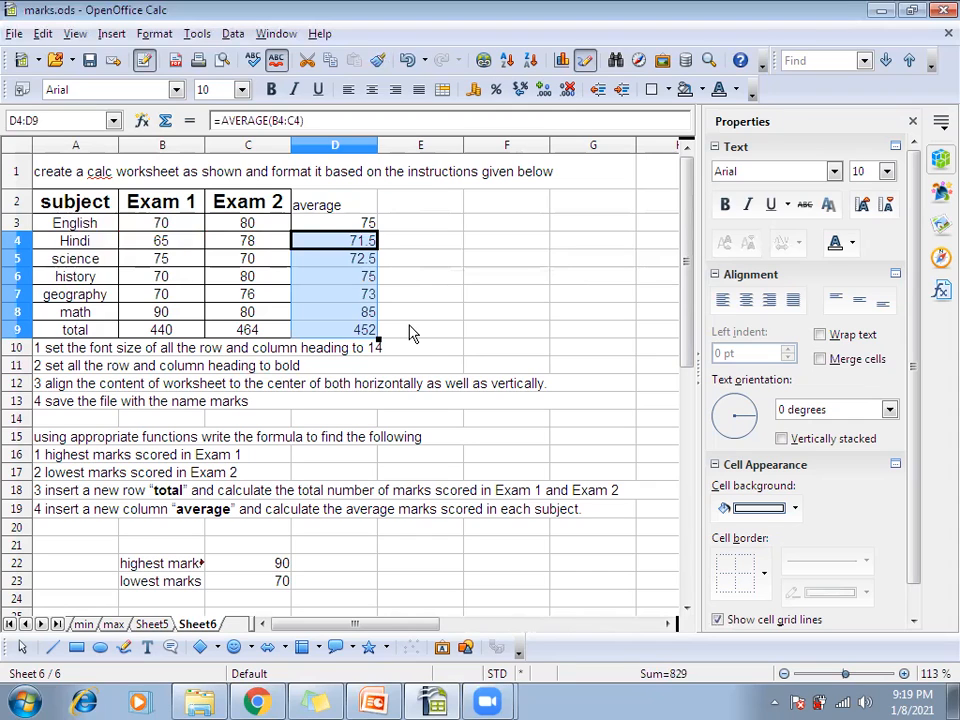
pyautogui.click(413, 333)
# Delete the average formula from D9 in the total row
pyautogui.click(368, 332)
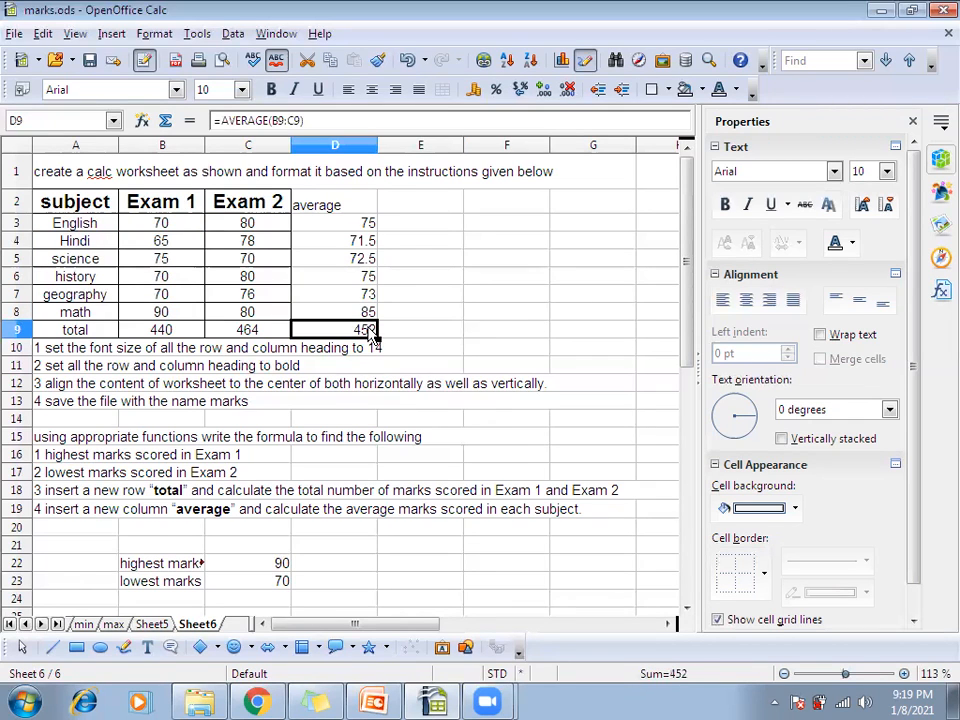
pyautogui.press('Delete')
pyautogui.click(566, 262)
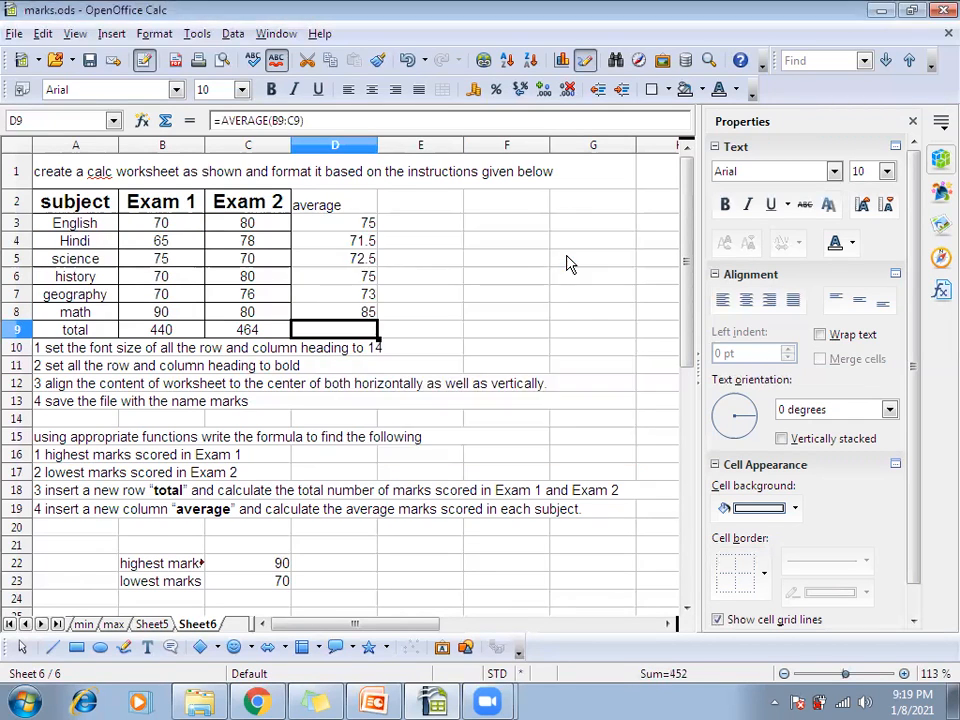